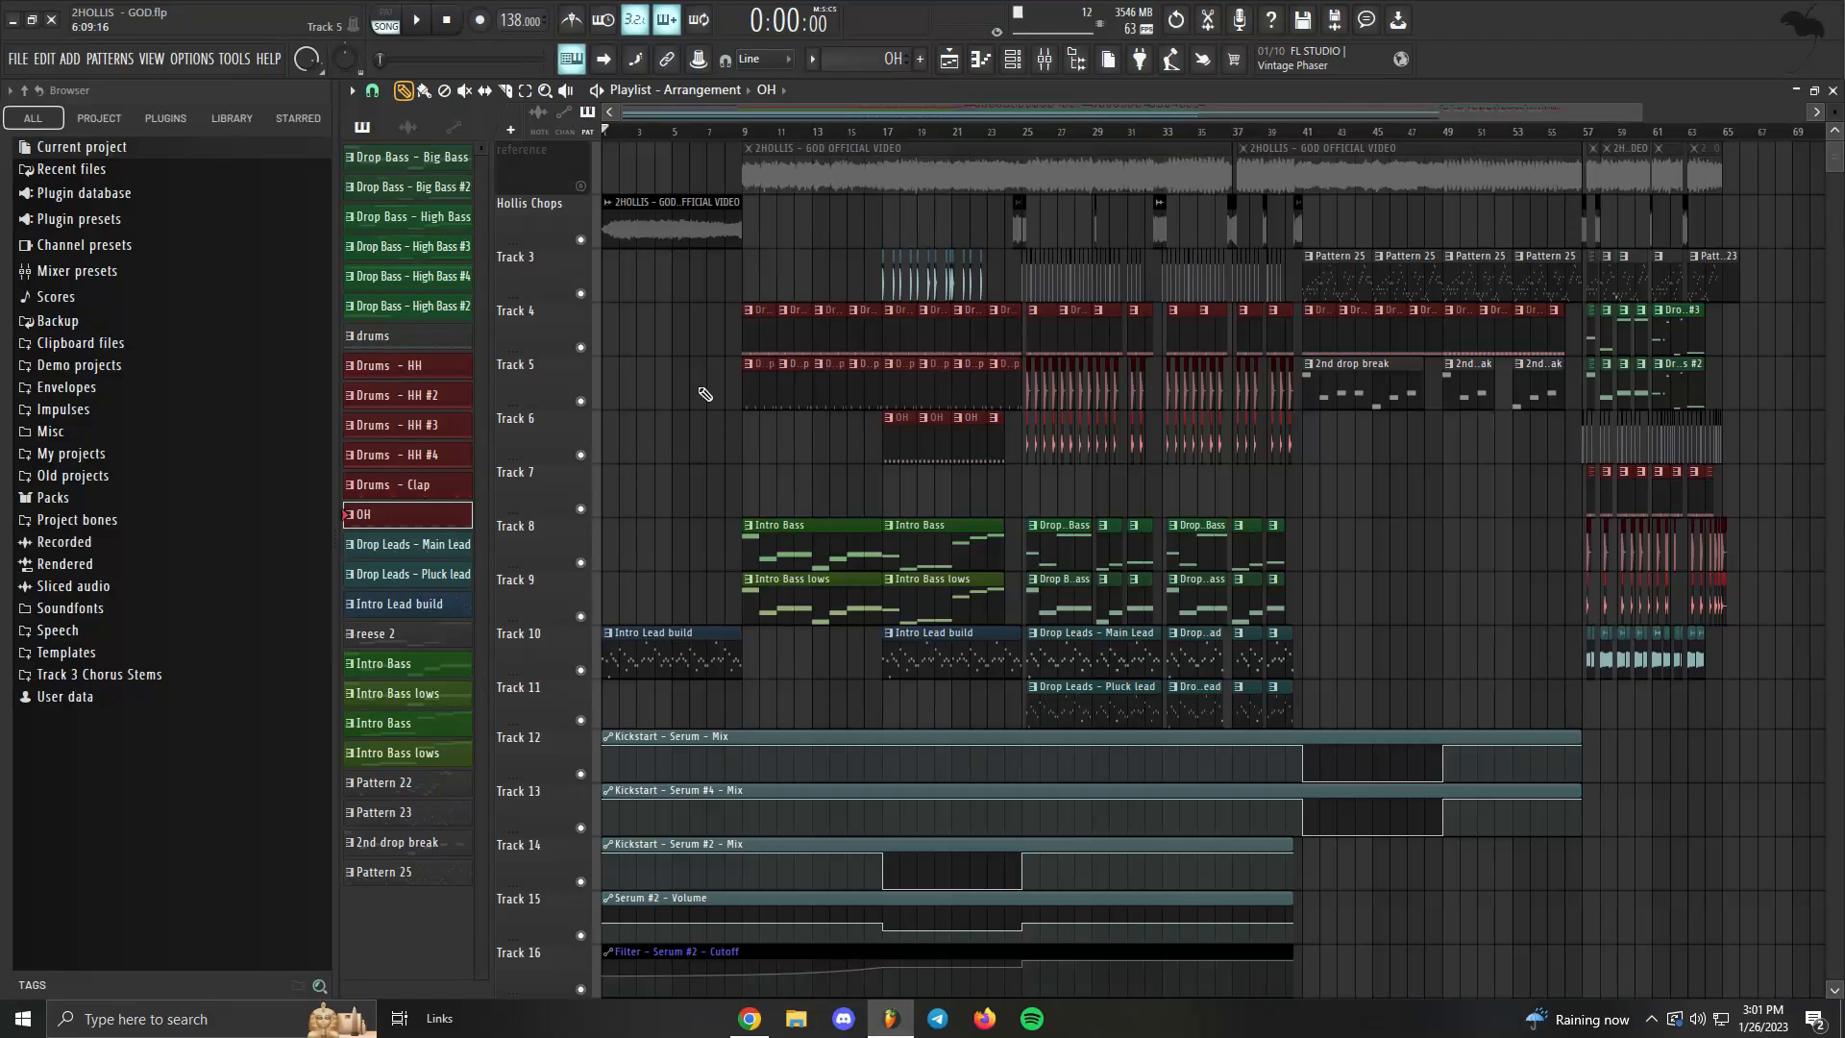
scroll(797, 442, down, 1)
scroll(778, 383, up, 1)
key(F6)
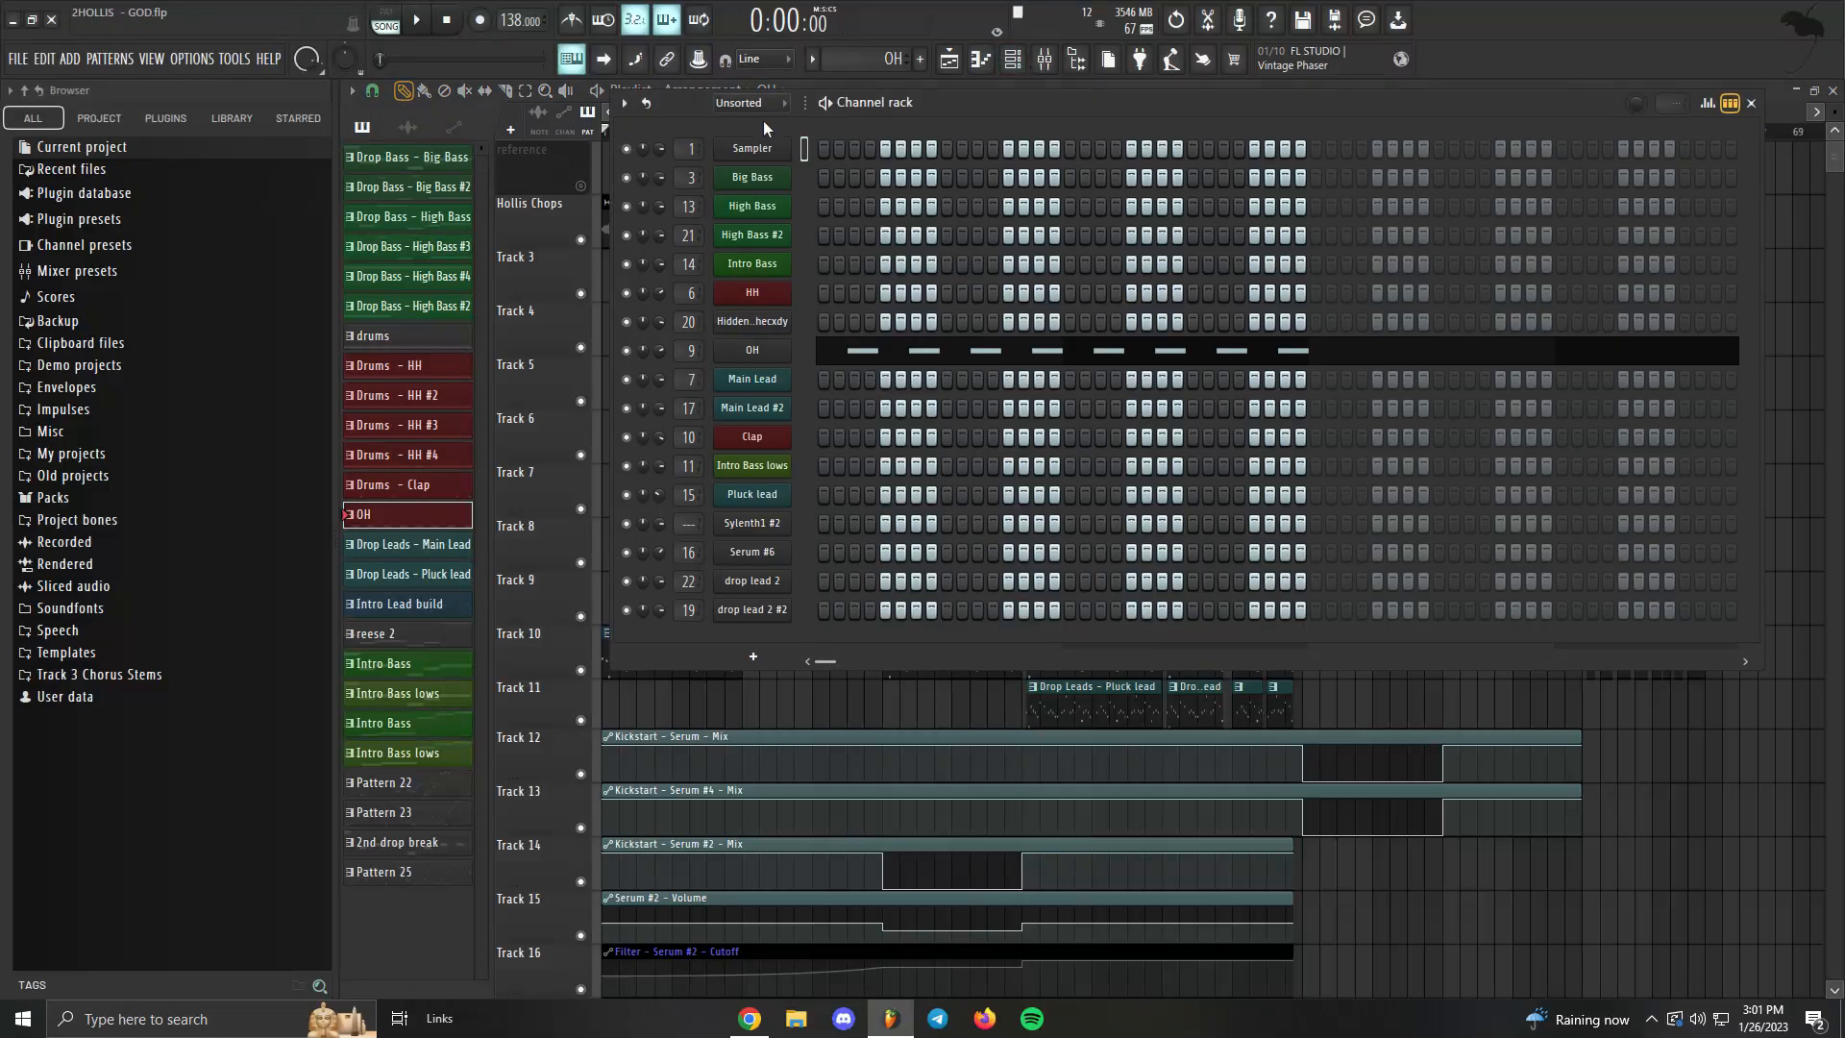
key(F6)
Select the Intro Bass pattern and examine its Serum synth settings and the effects on its mixer track.
click(816, 525)
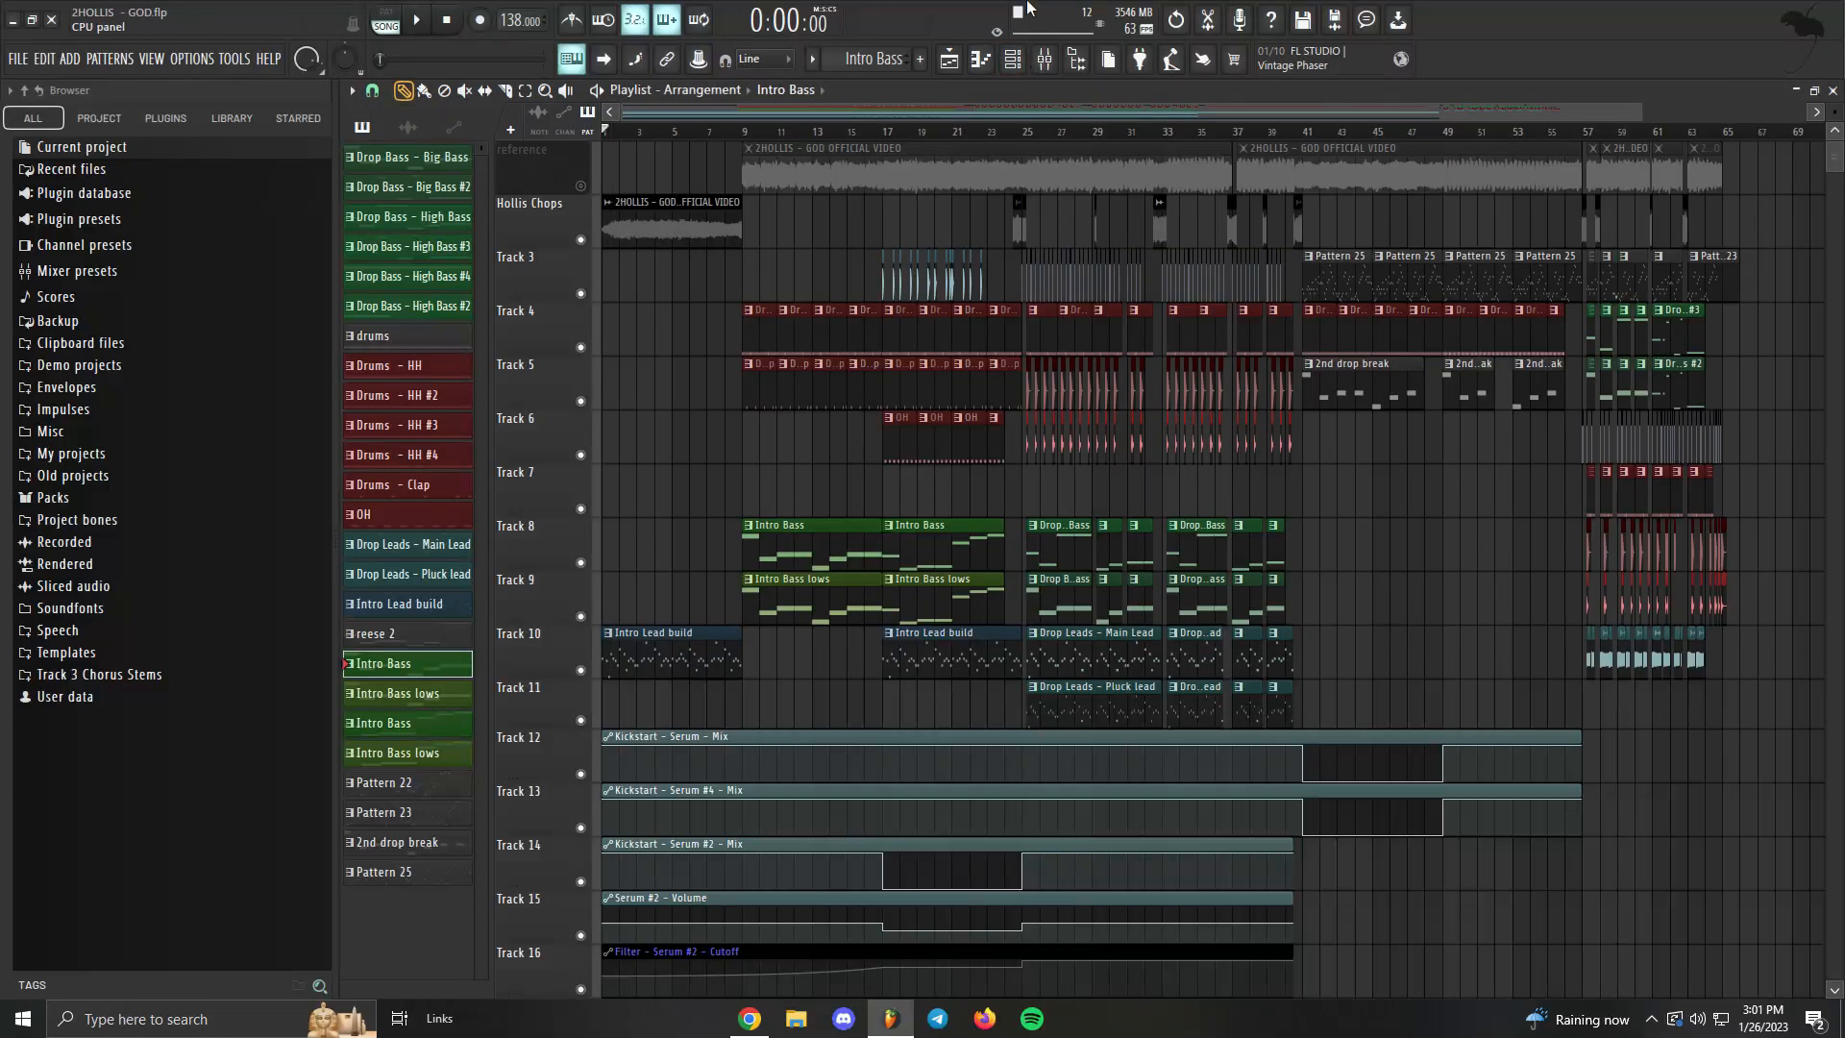
click(1012, 58)
right_click(750, 262)
click(752, 276)
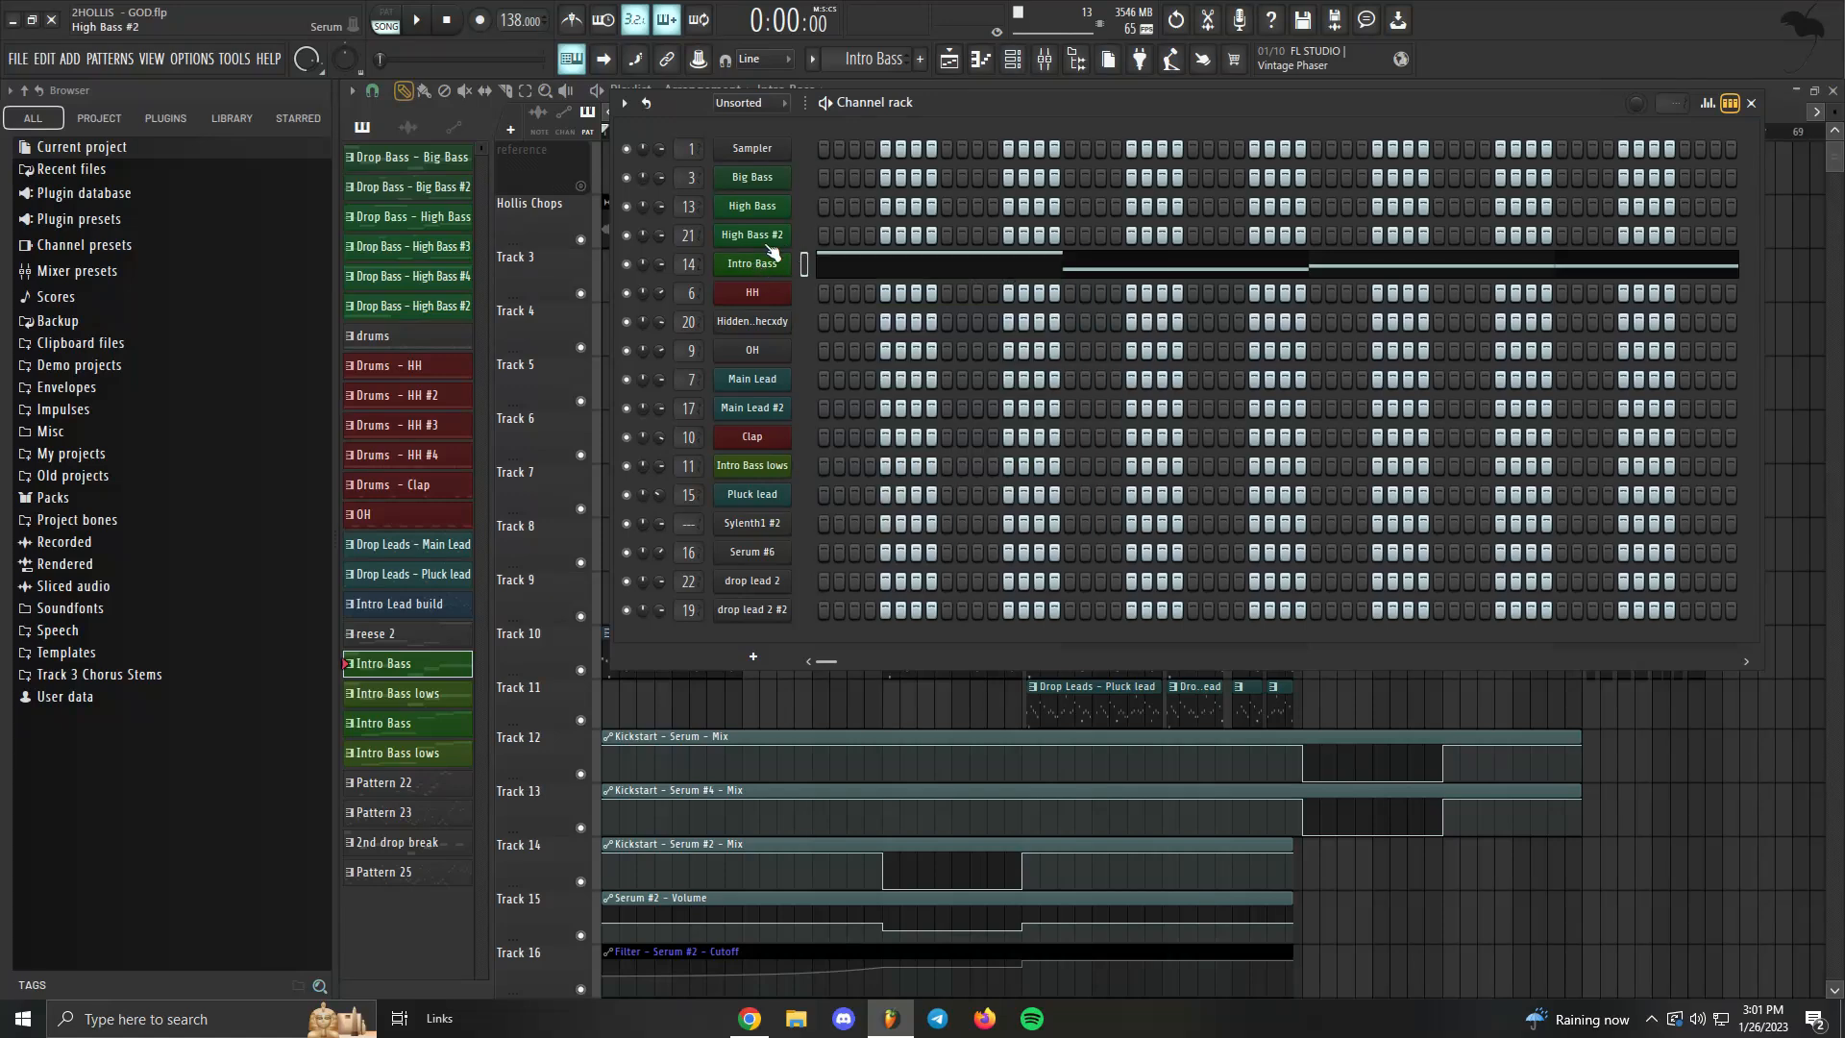
click(754, 265)
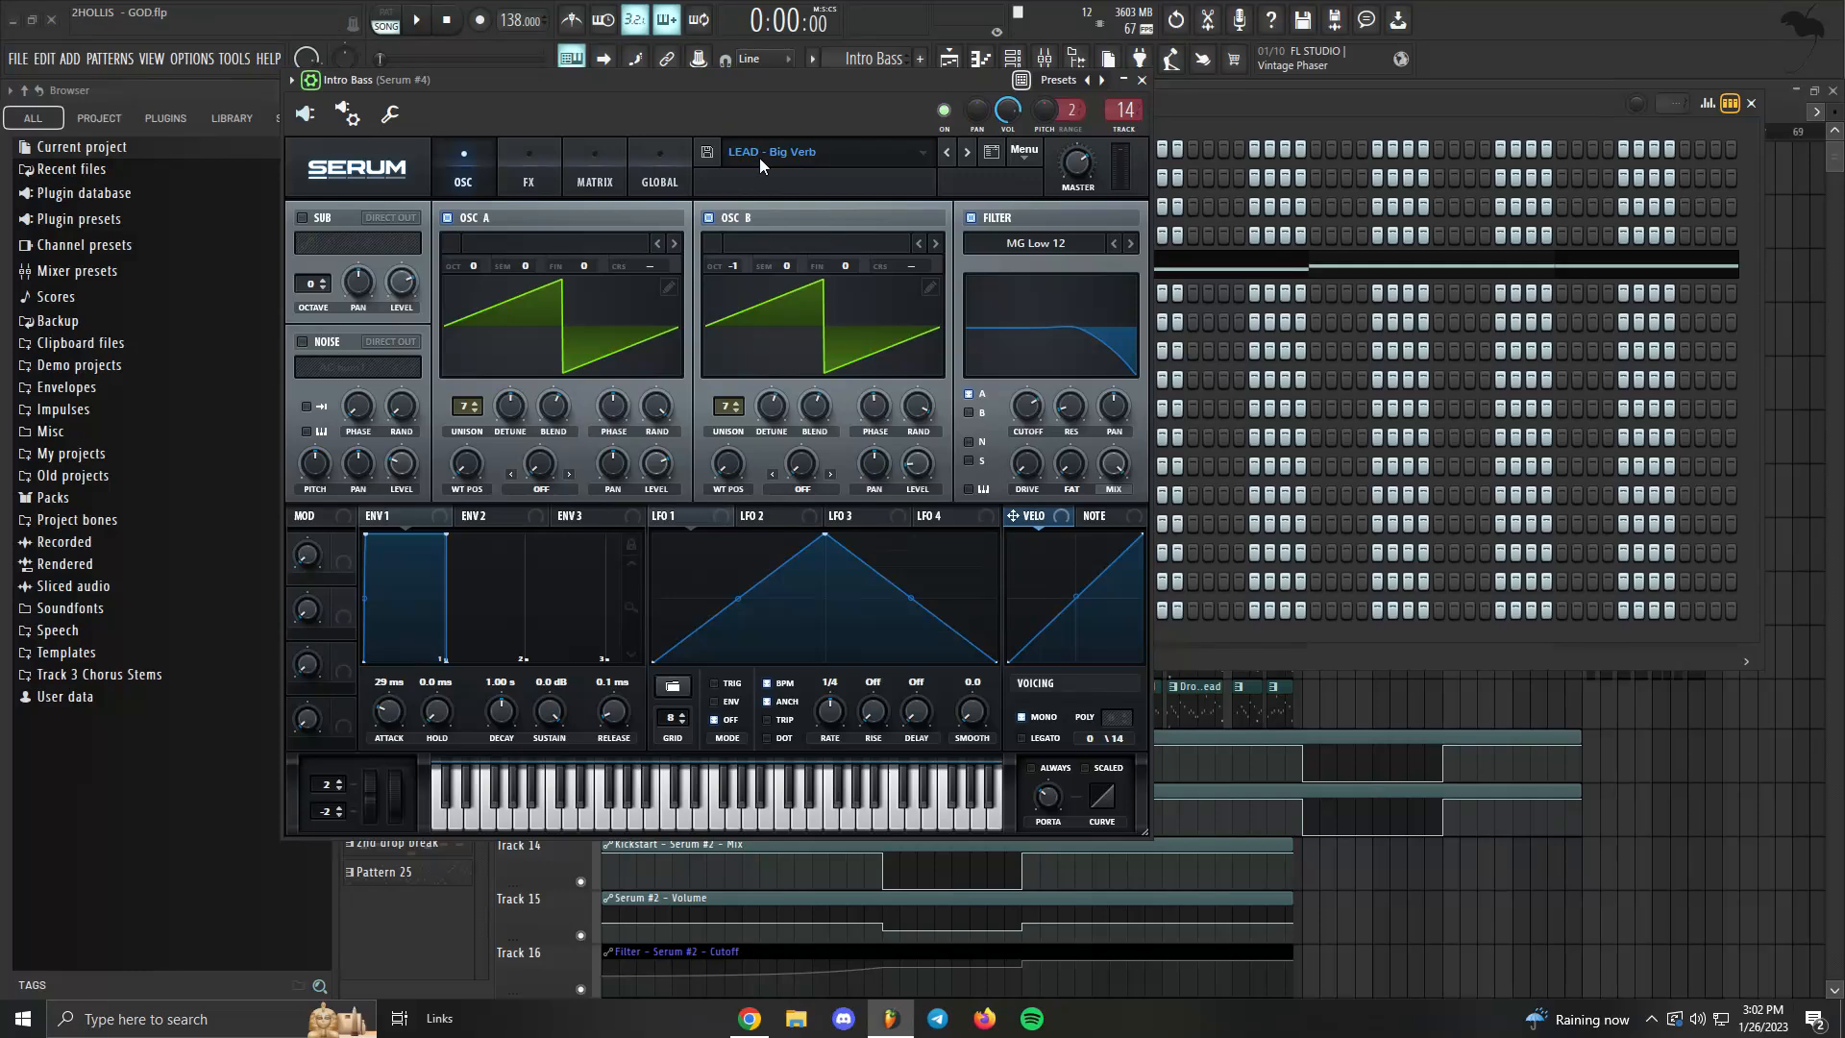
click(1044, 59)
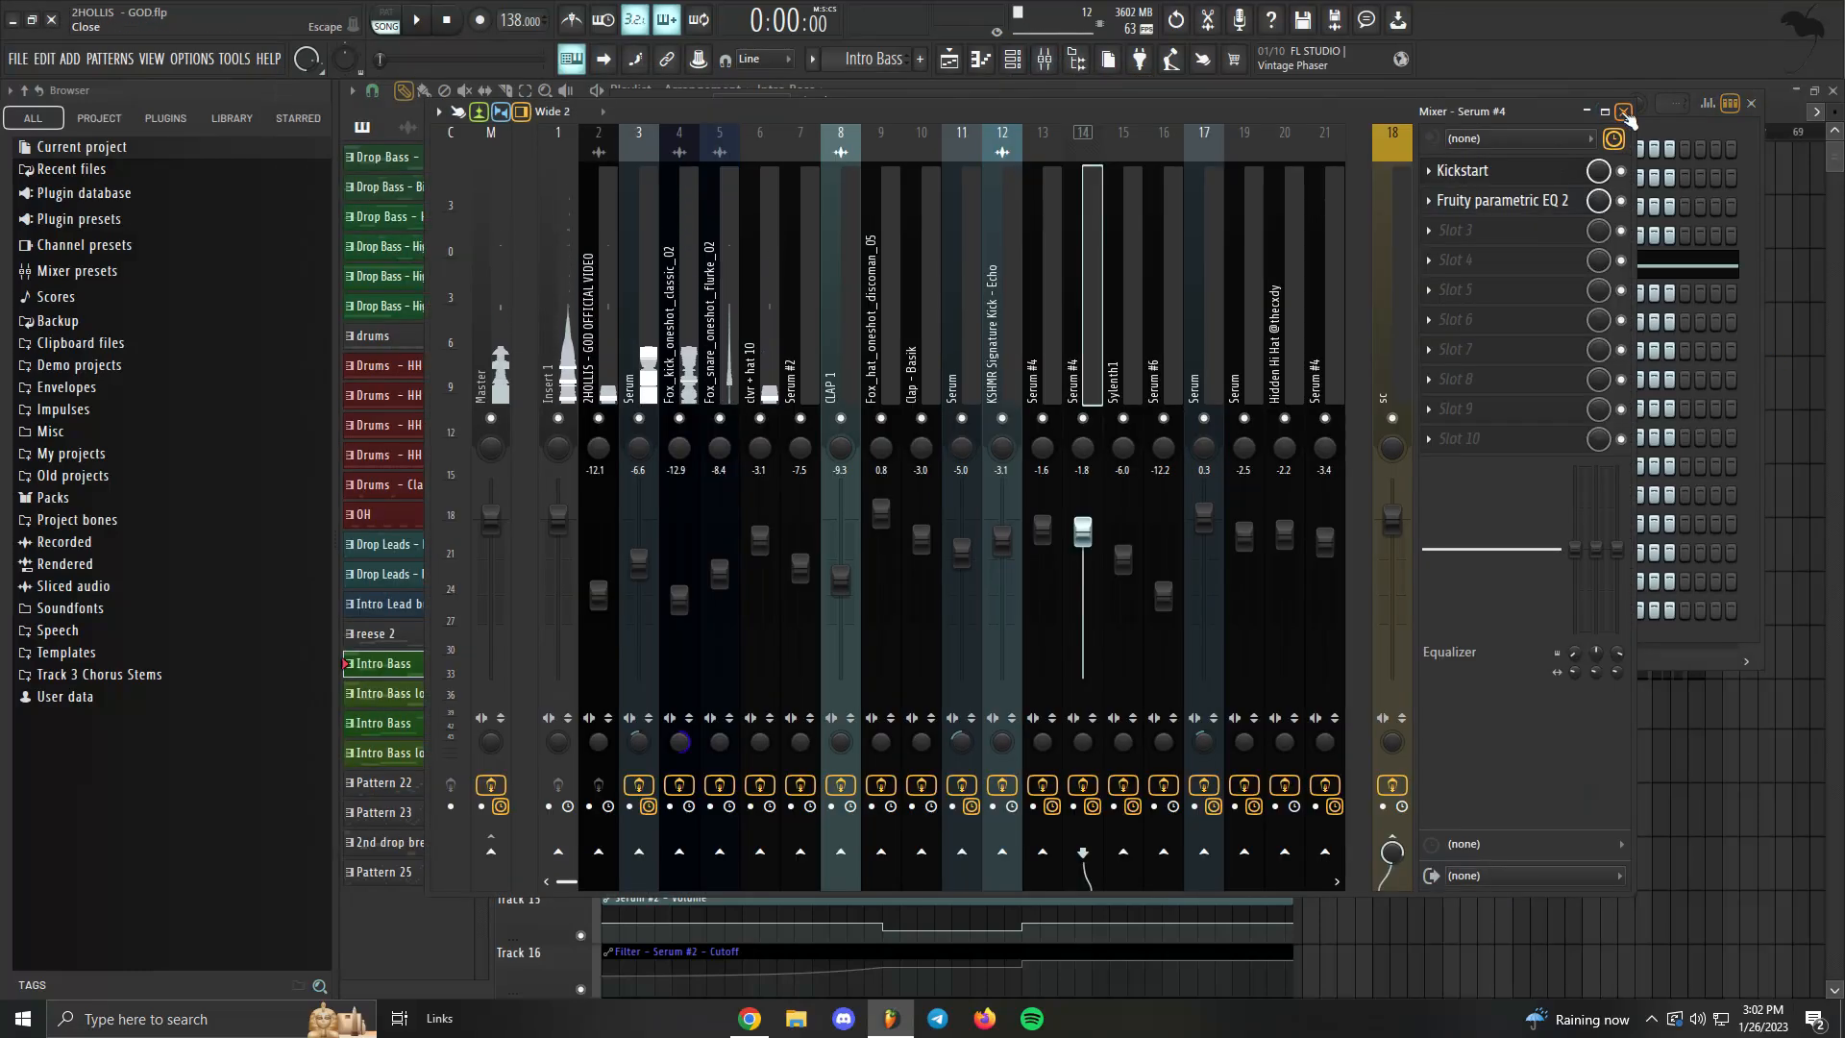
key(F9)
key(F6)
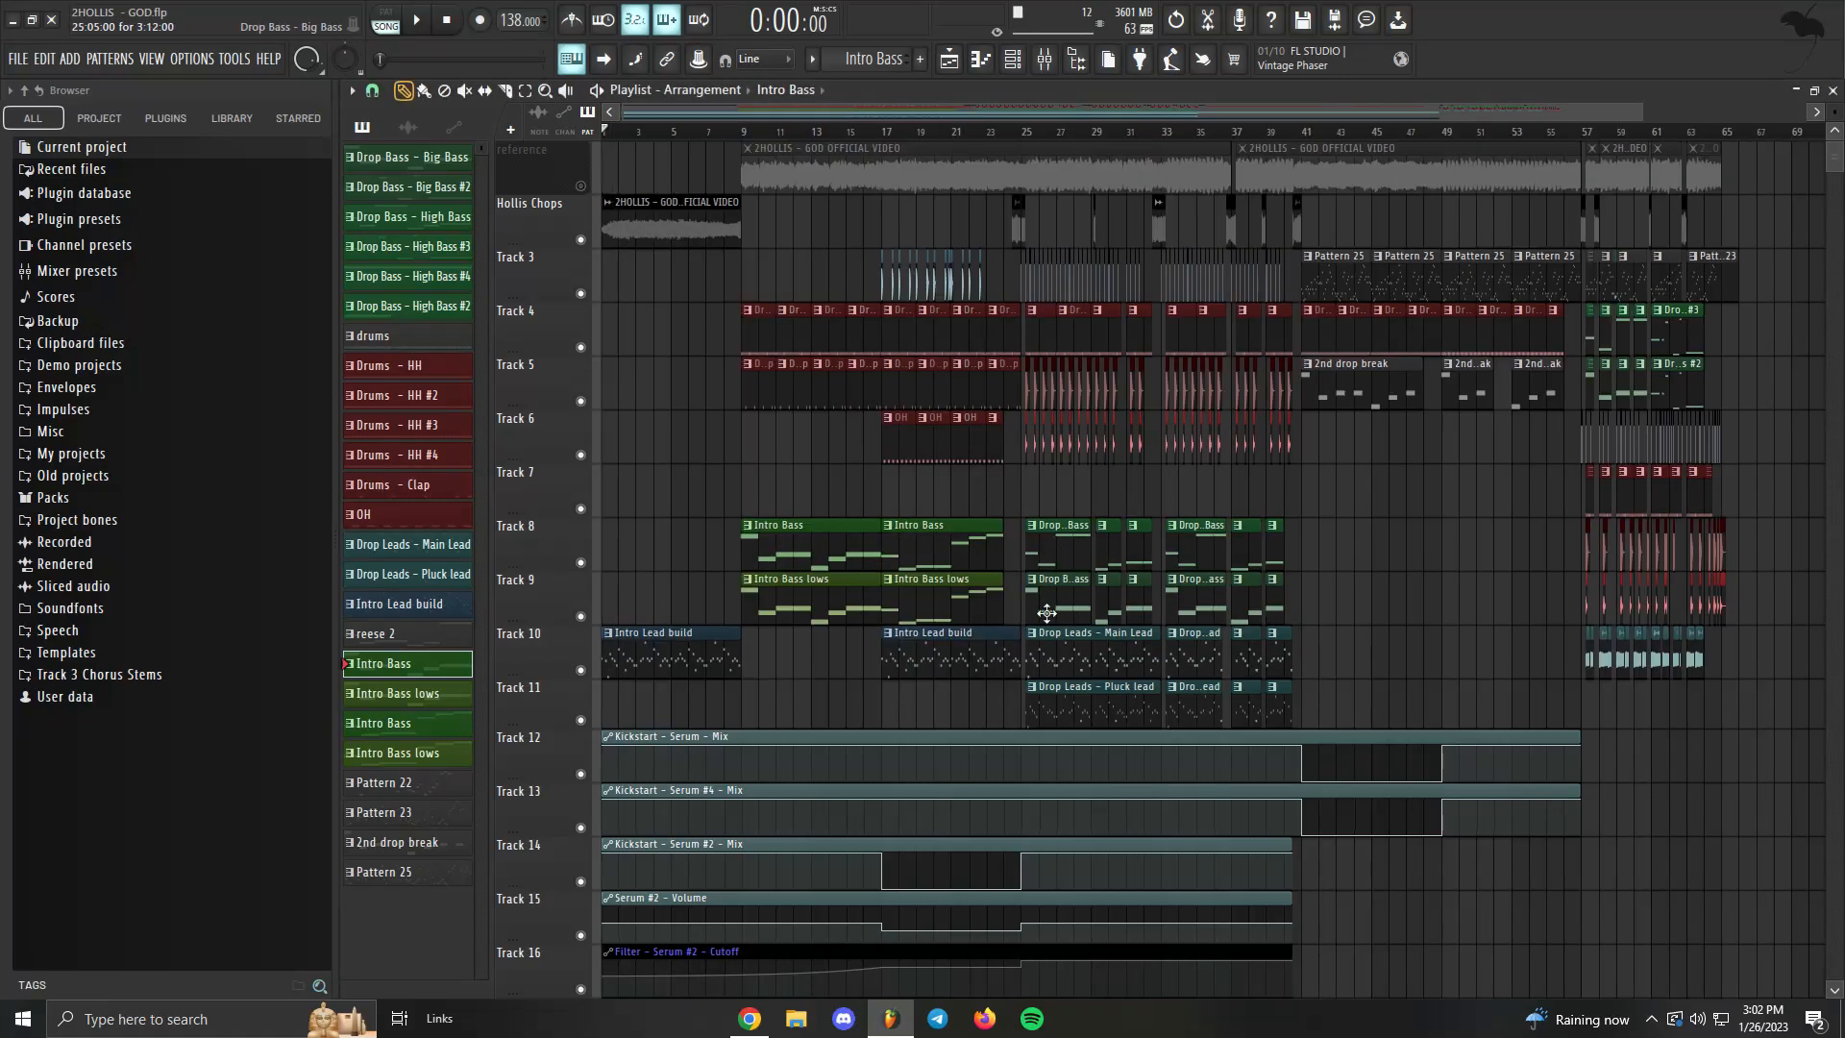
Place the playhead at the drop at bar 25, solo Tracks 8 and 9, and play the two drop bass layers together.
click(1021, 131)
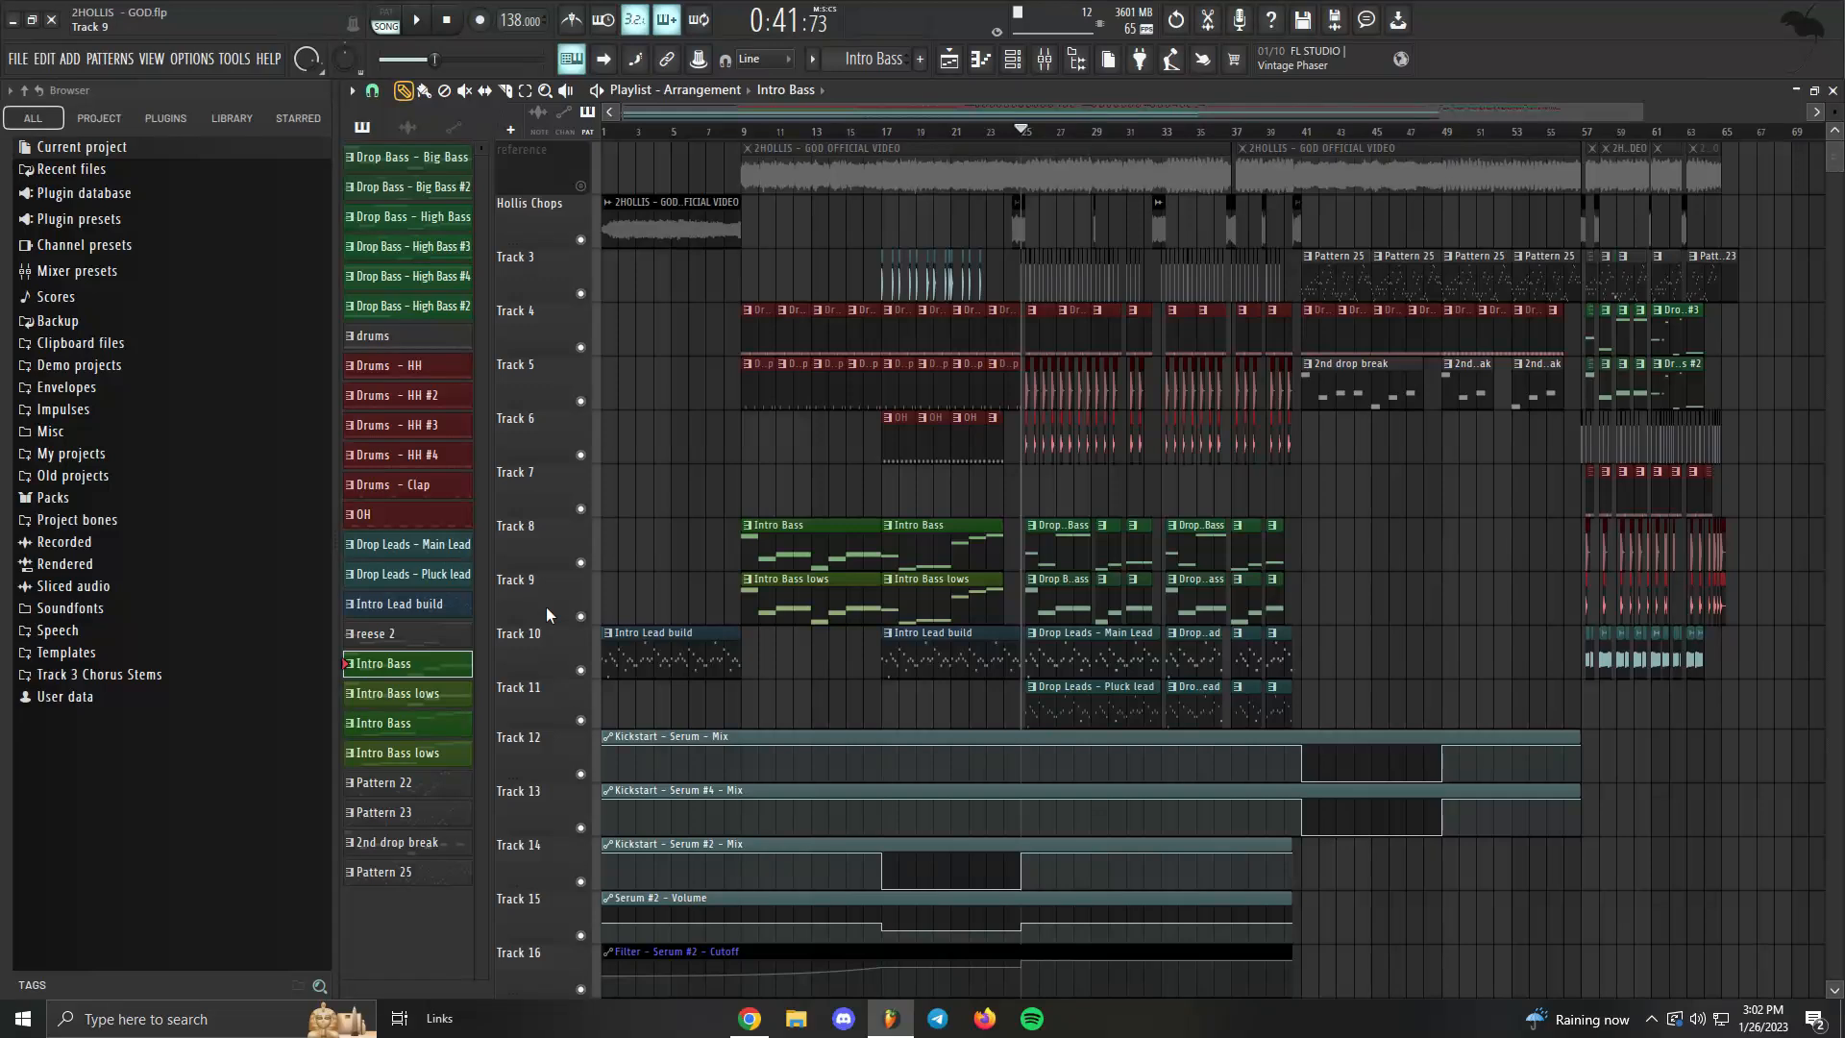
ctrl+click(580, 562)
click(580, 616)
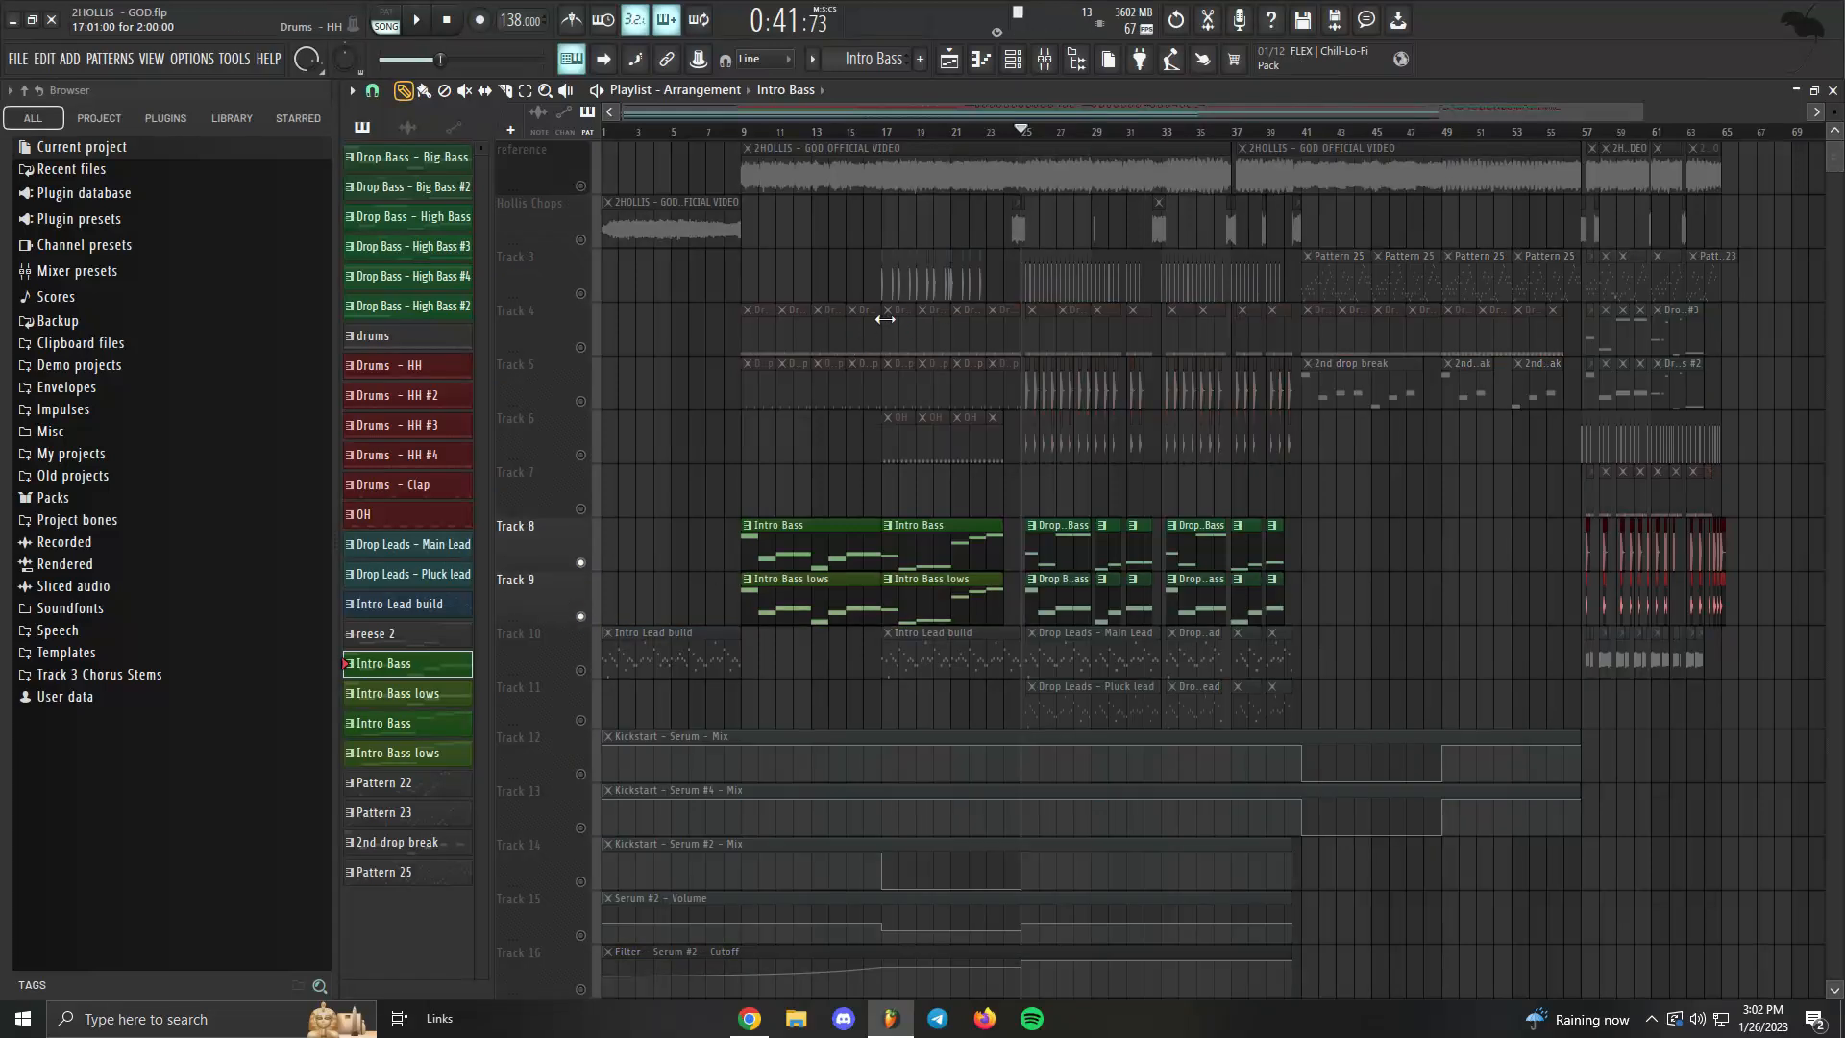
key(space)
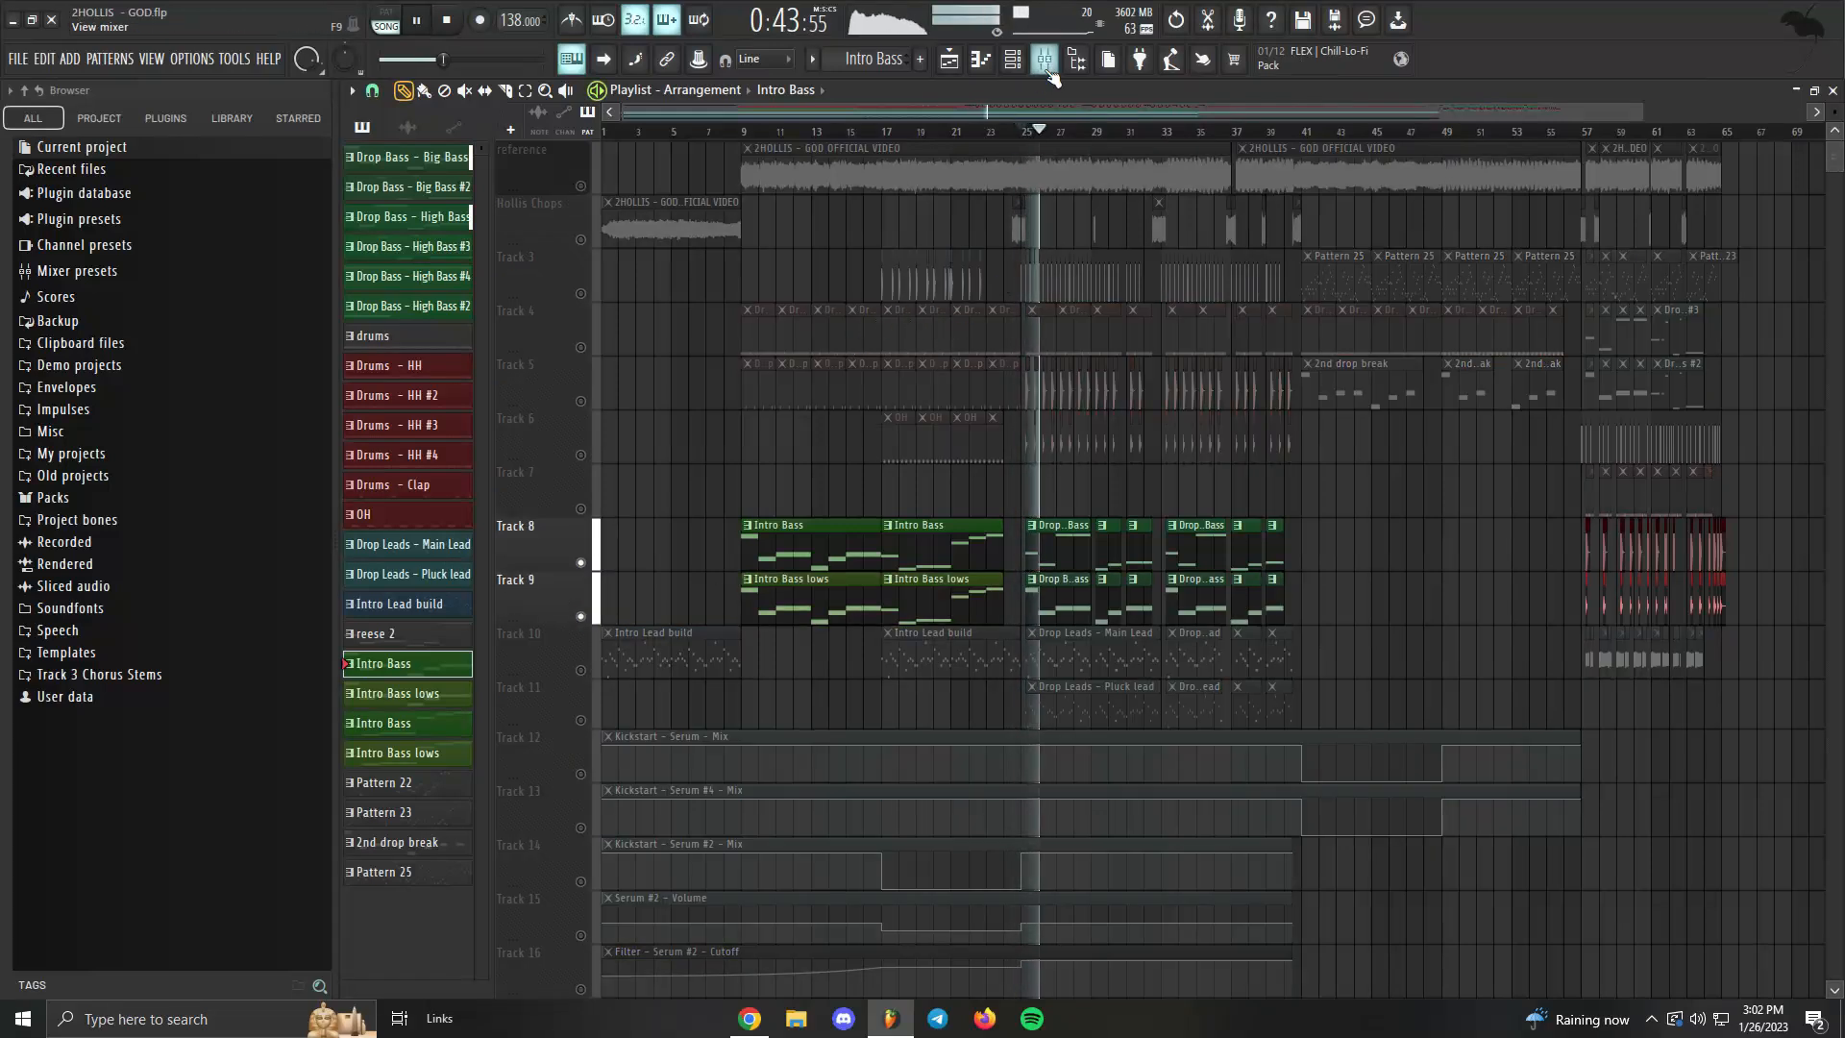
key(space)
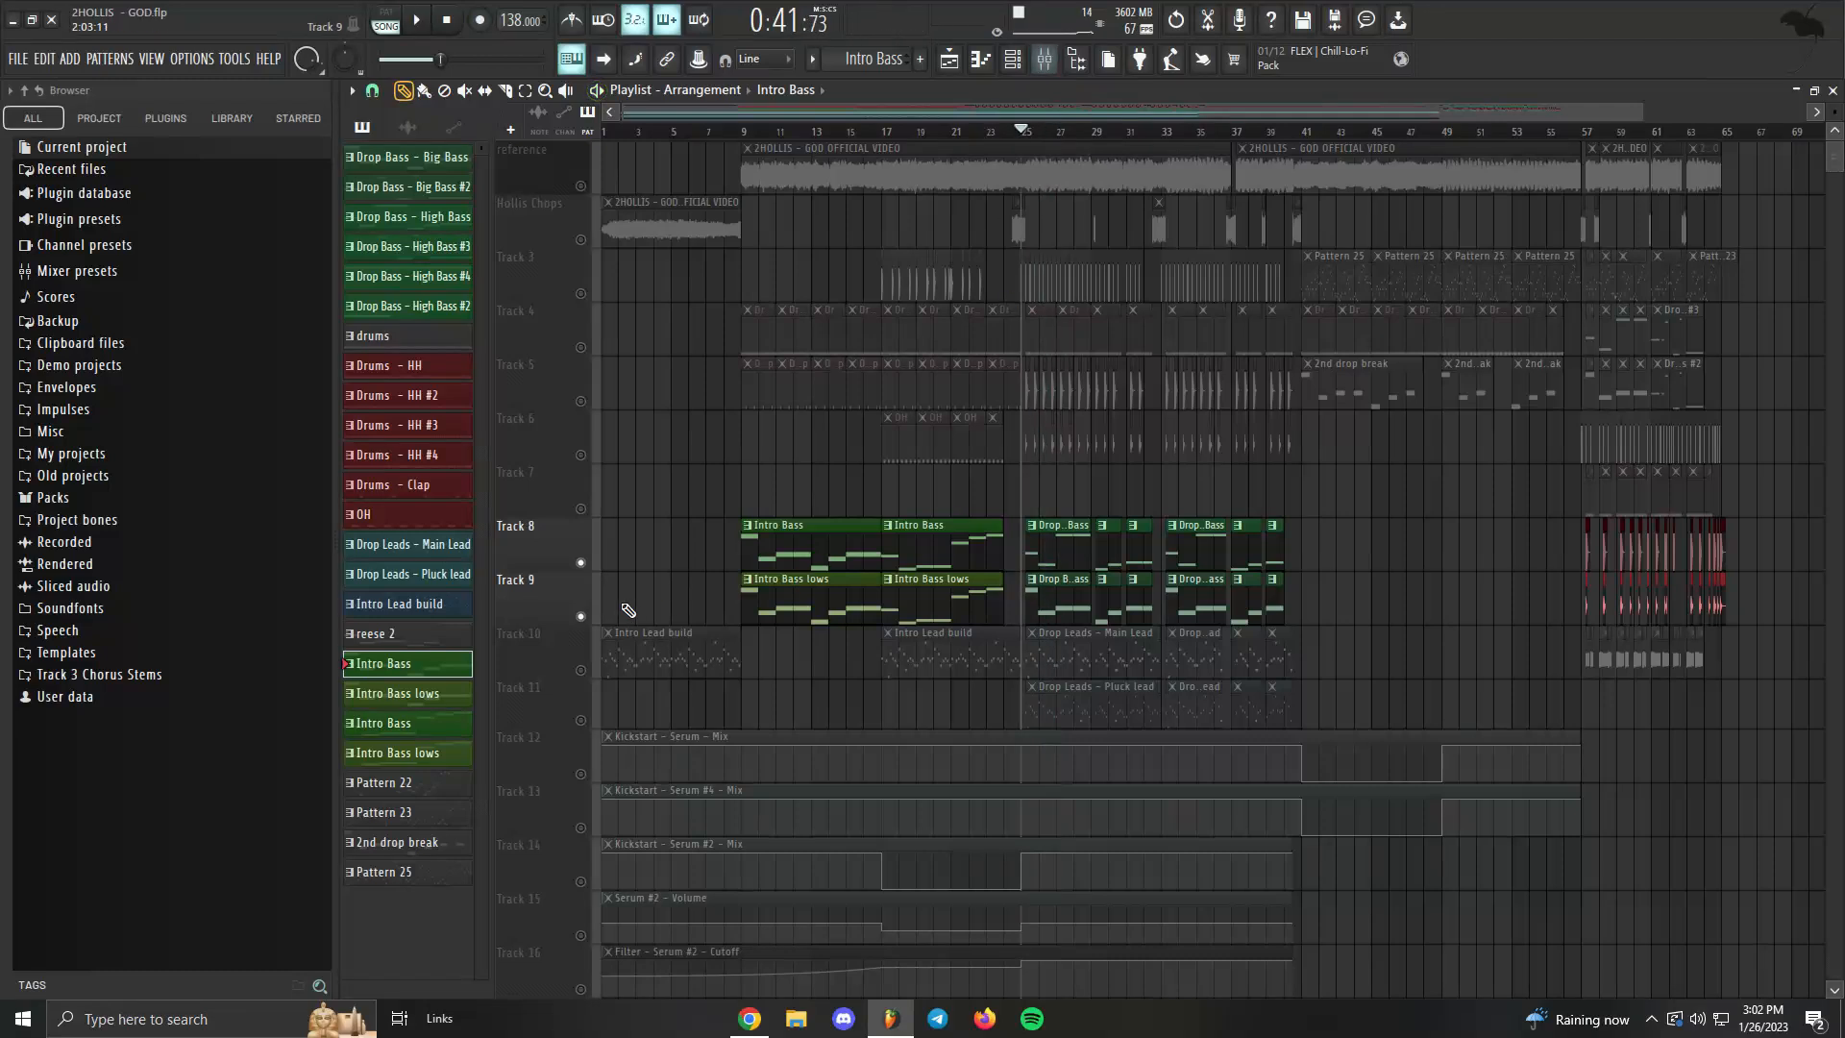
Solo Track 8 and play the high bass layer alone from the start of the drop.
ctrl+click(580, 562)
key(space)
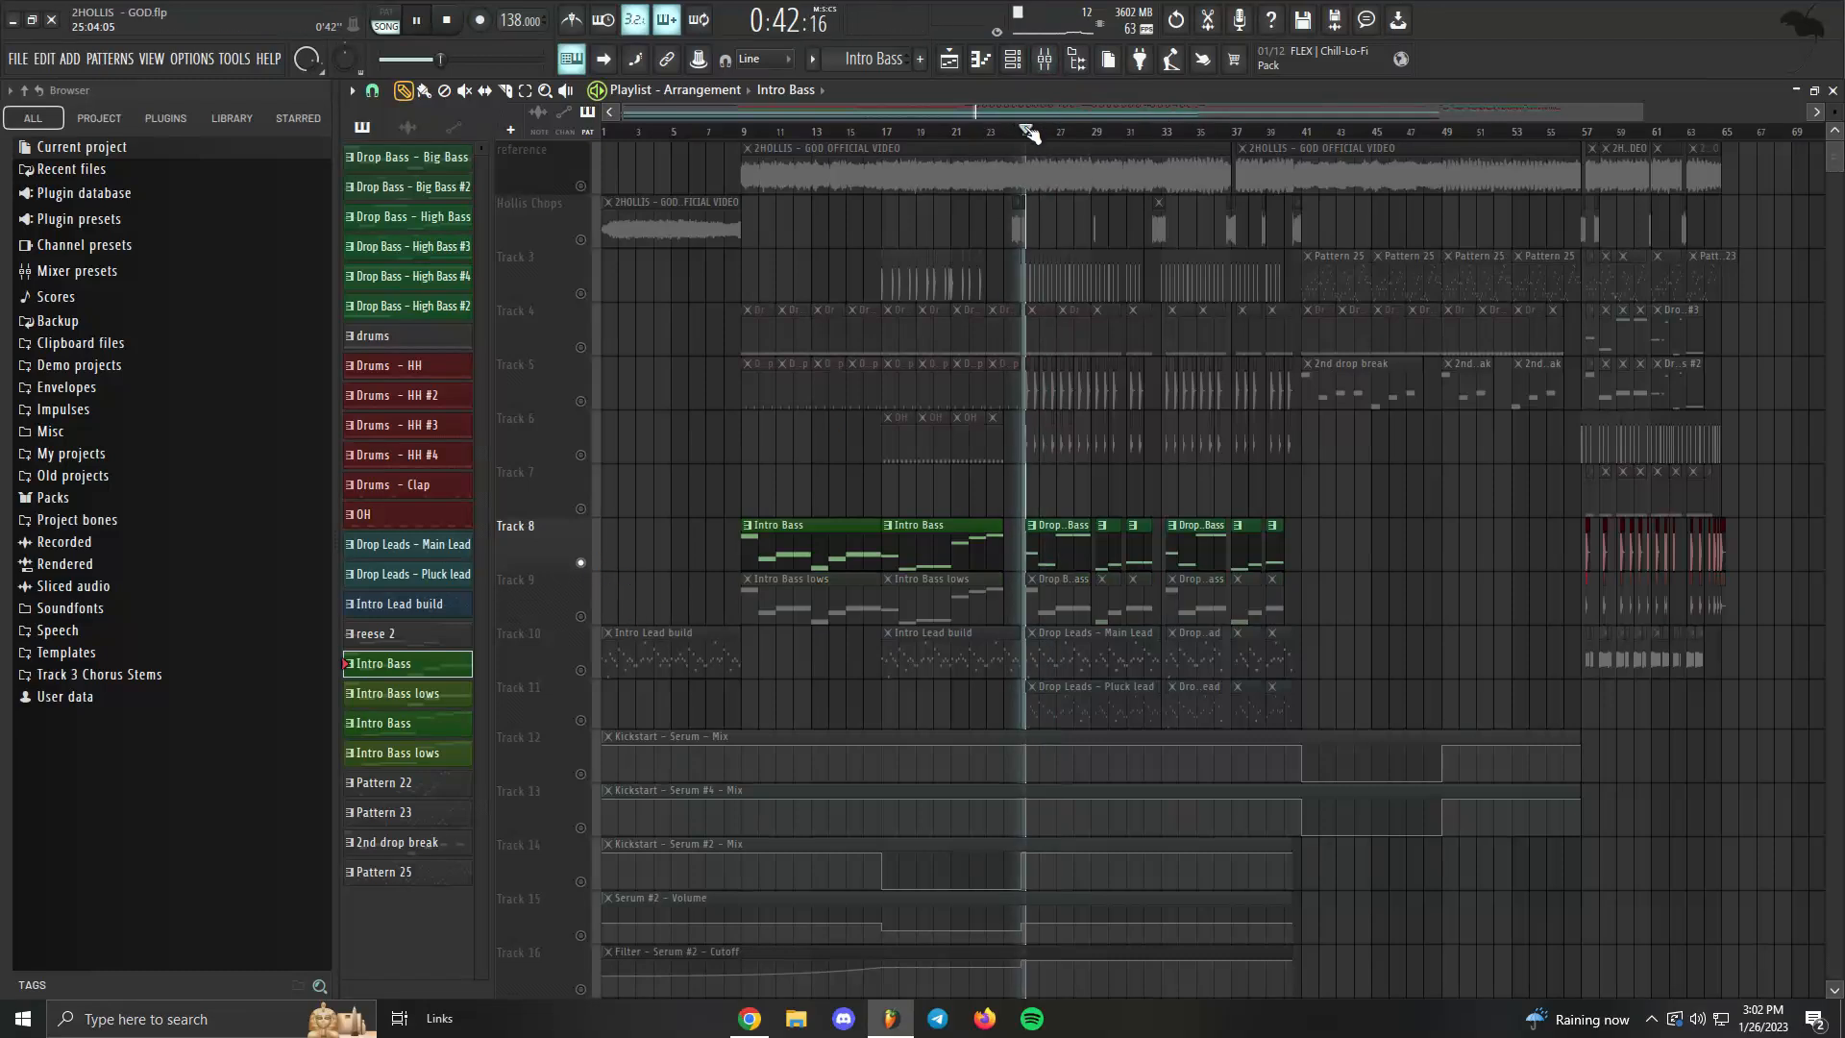
key(space)
Solo Track 9 and play the big bass layer alone from the start of the drop.
ctrl+click(581, 615)
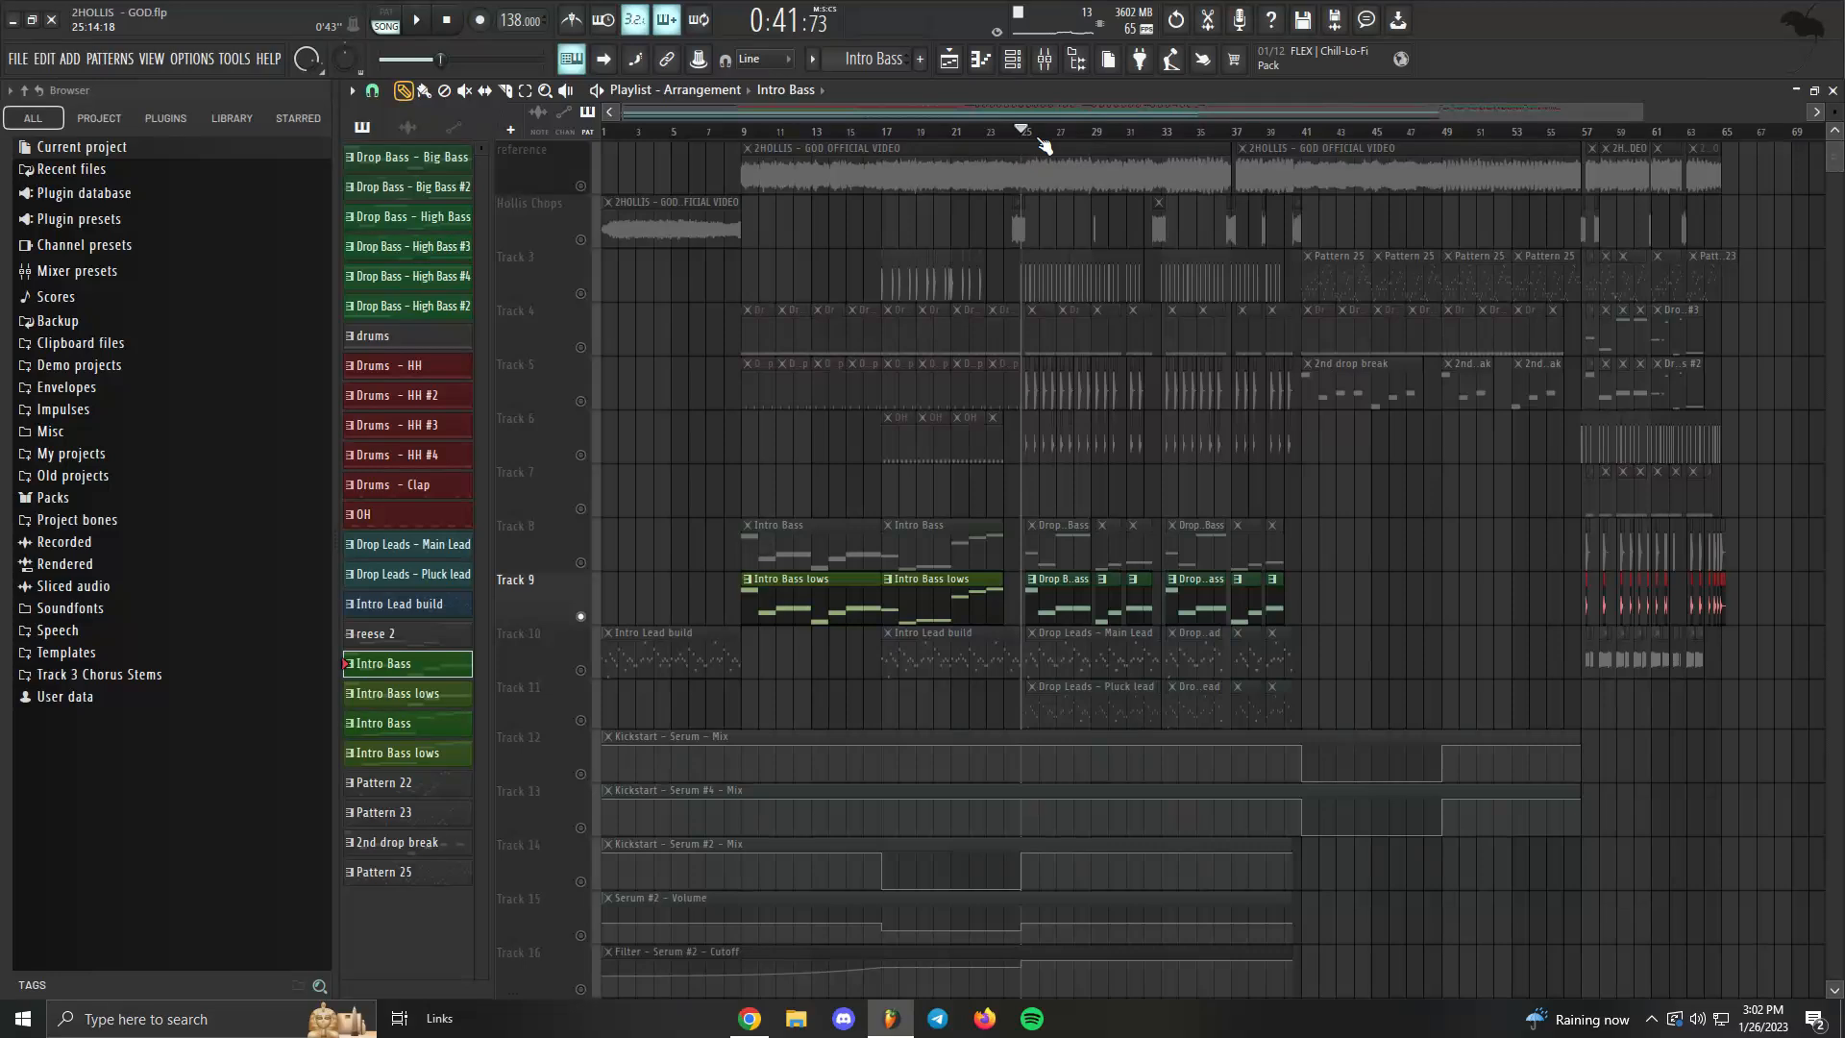
key(space)
key(space)
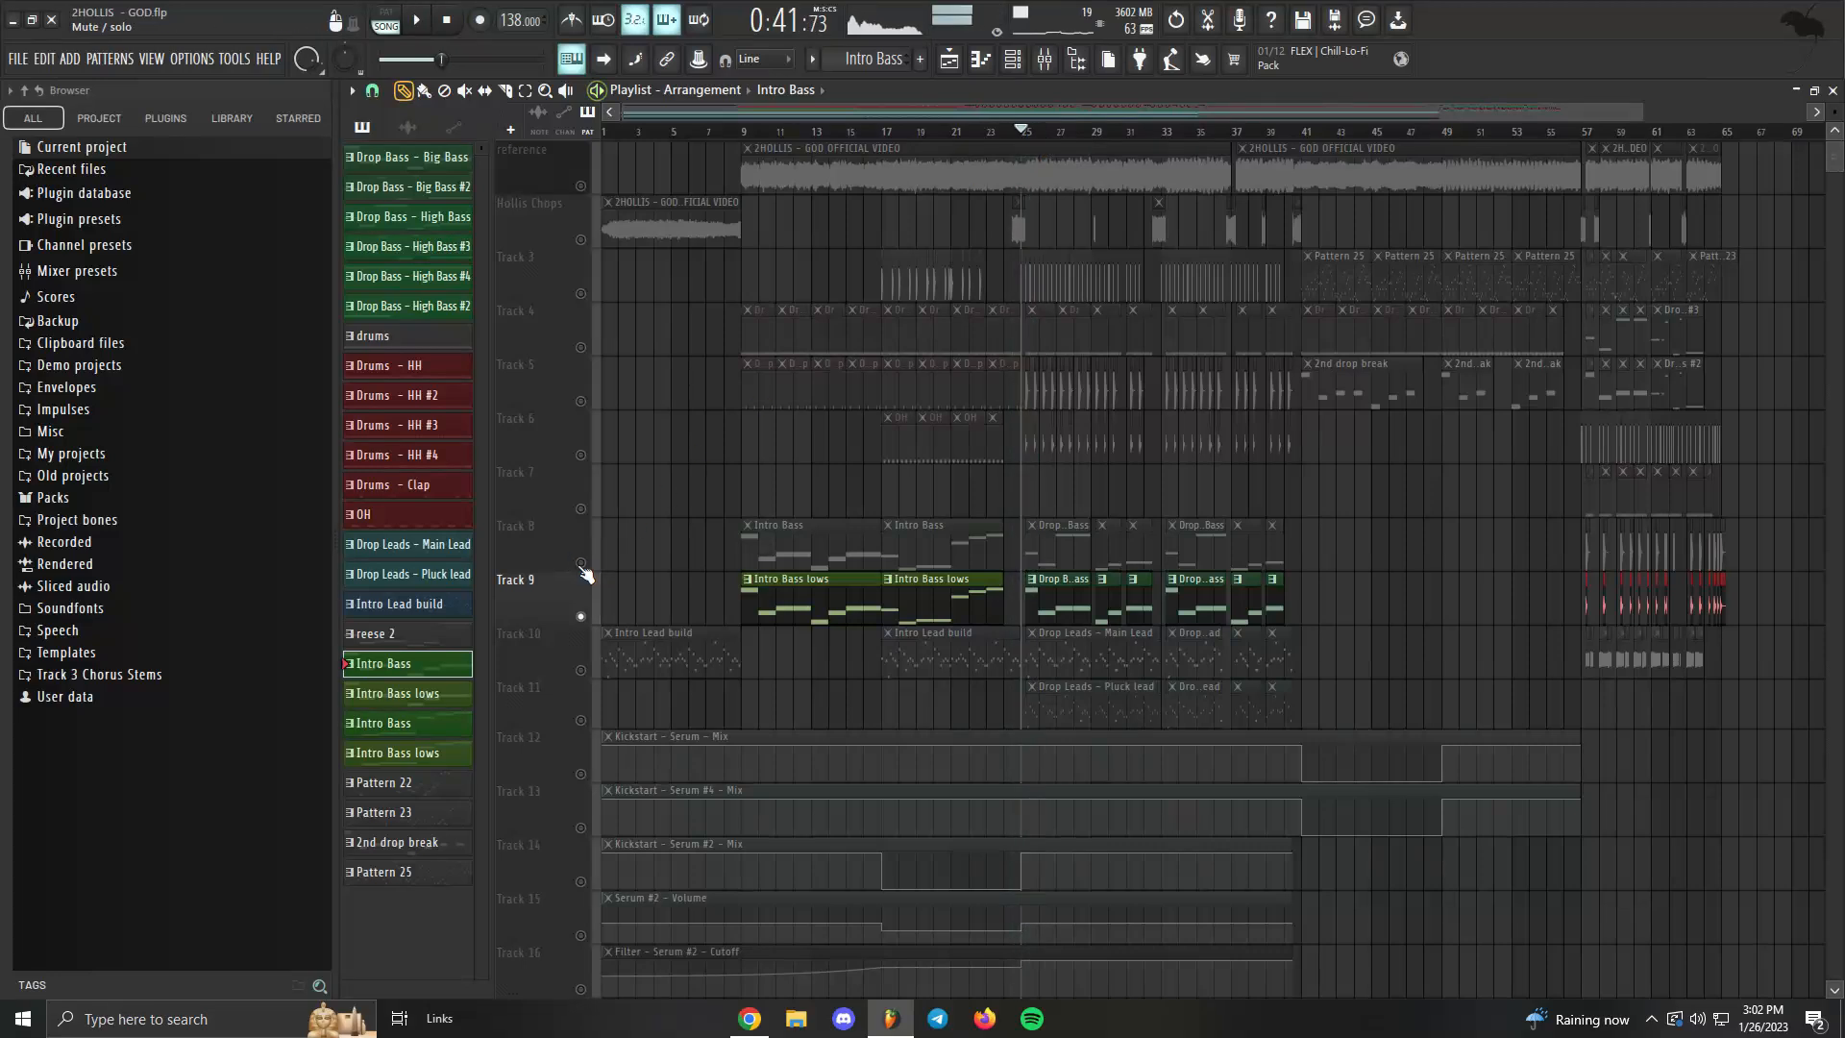
Solo Track 8 again with the playhead at the drop, and check the mixer before returning to the playlist.
ctrl+click(580, 562)
click(1016, 133)
click(1020, 132)
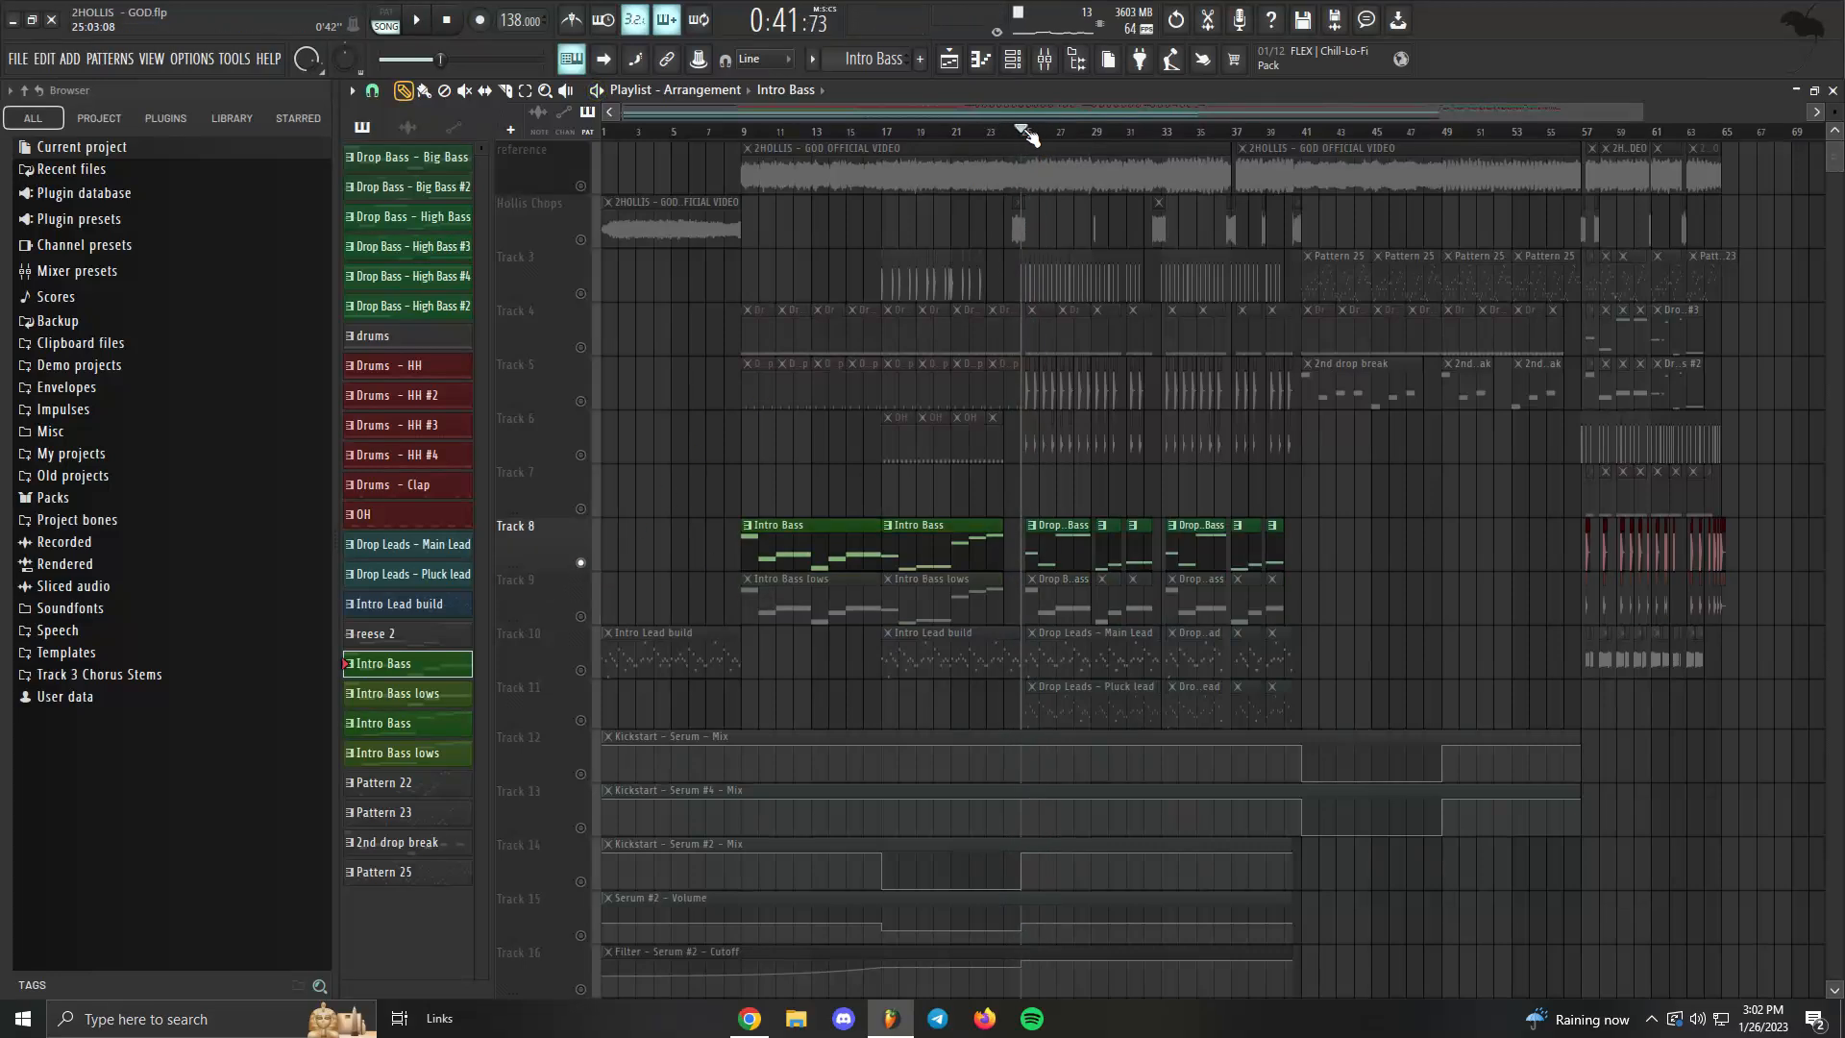
click(1044, 58)
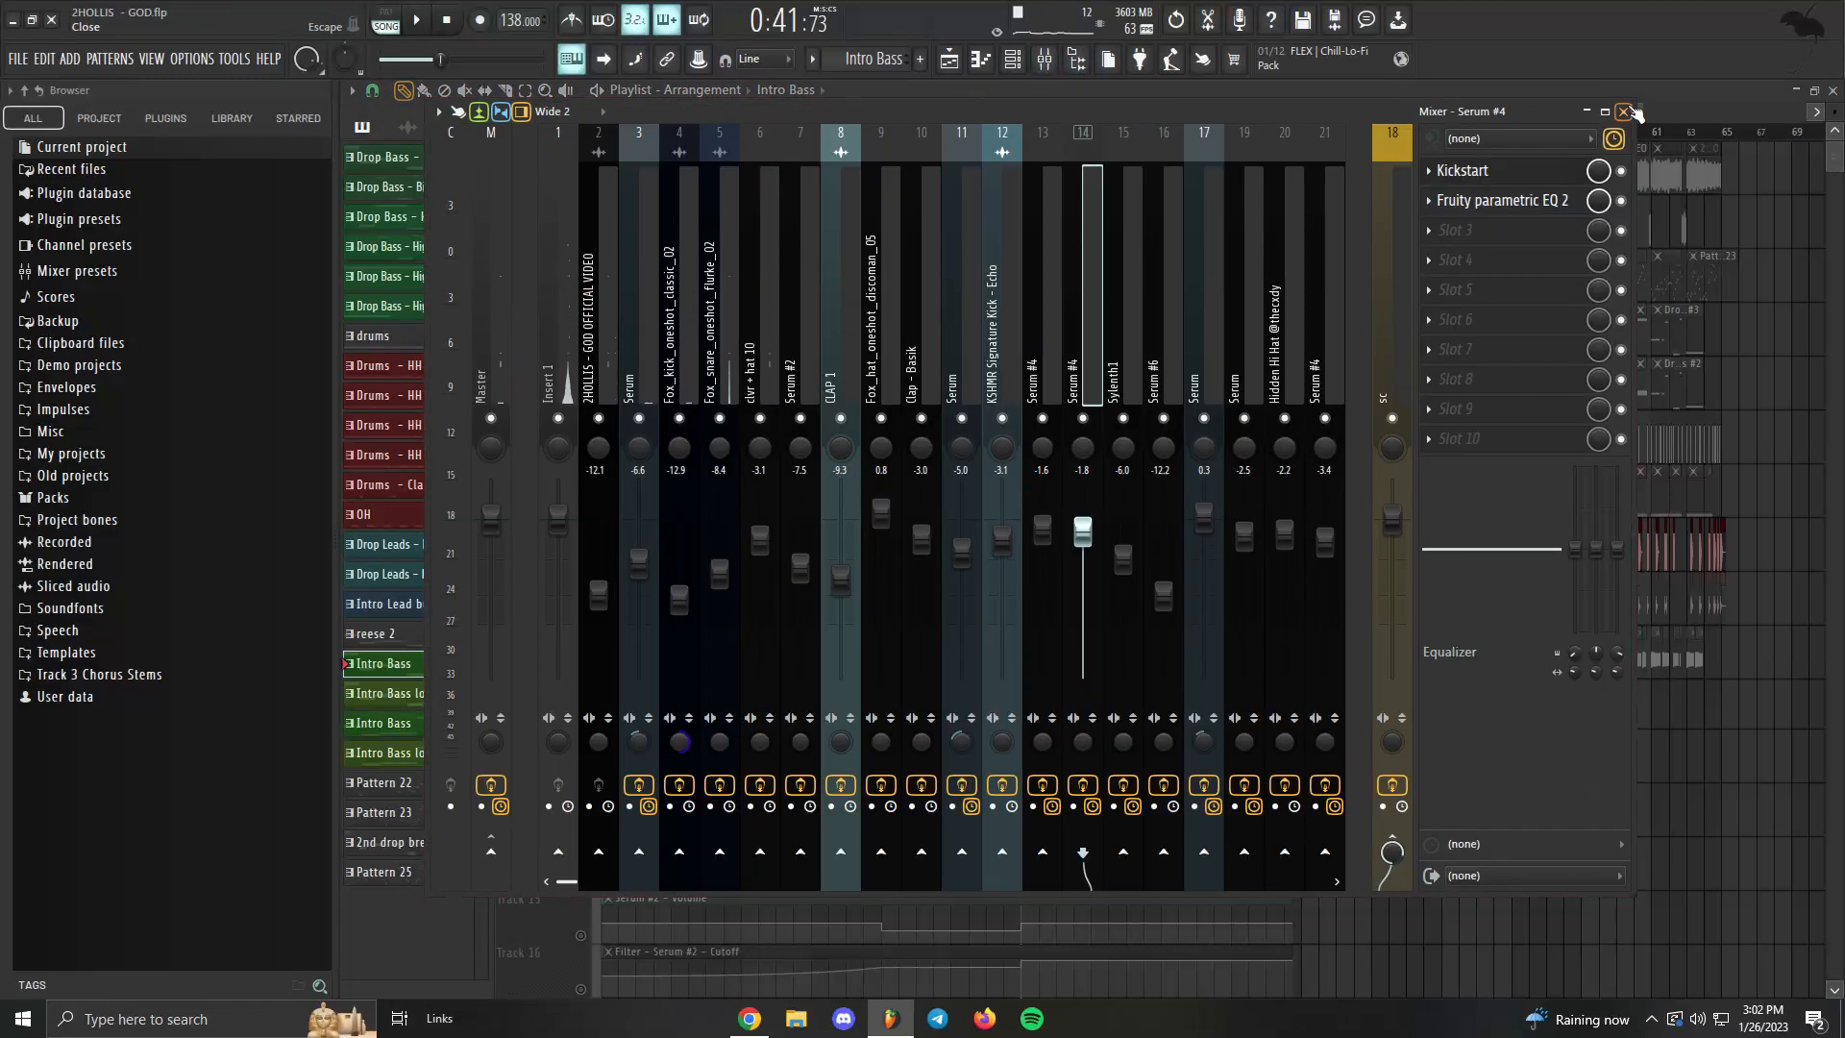
click(1046, 61)
Examine the High Bass channel's Serum oscillator settings and its FX page, then close the synth and channel rack.
click(1012, 58)
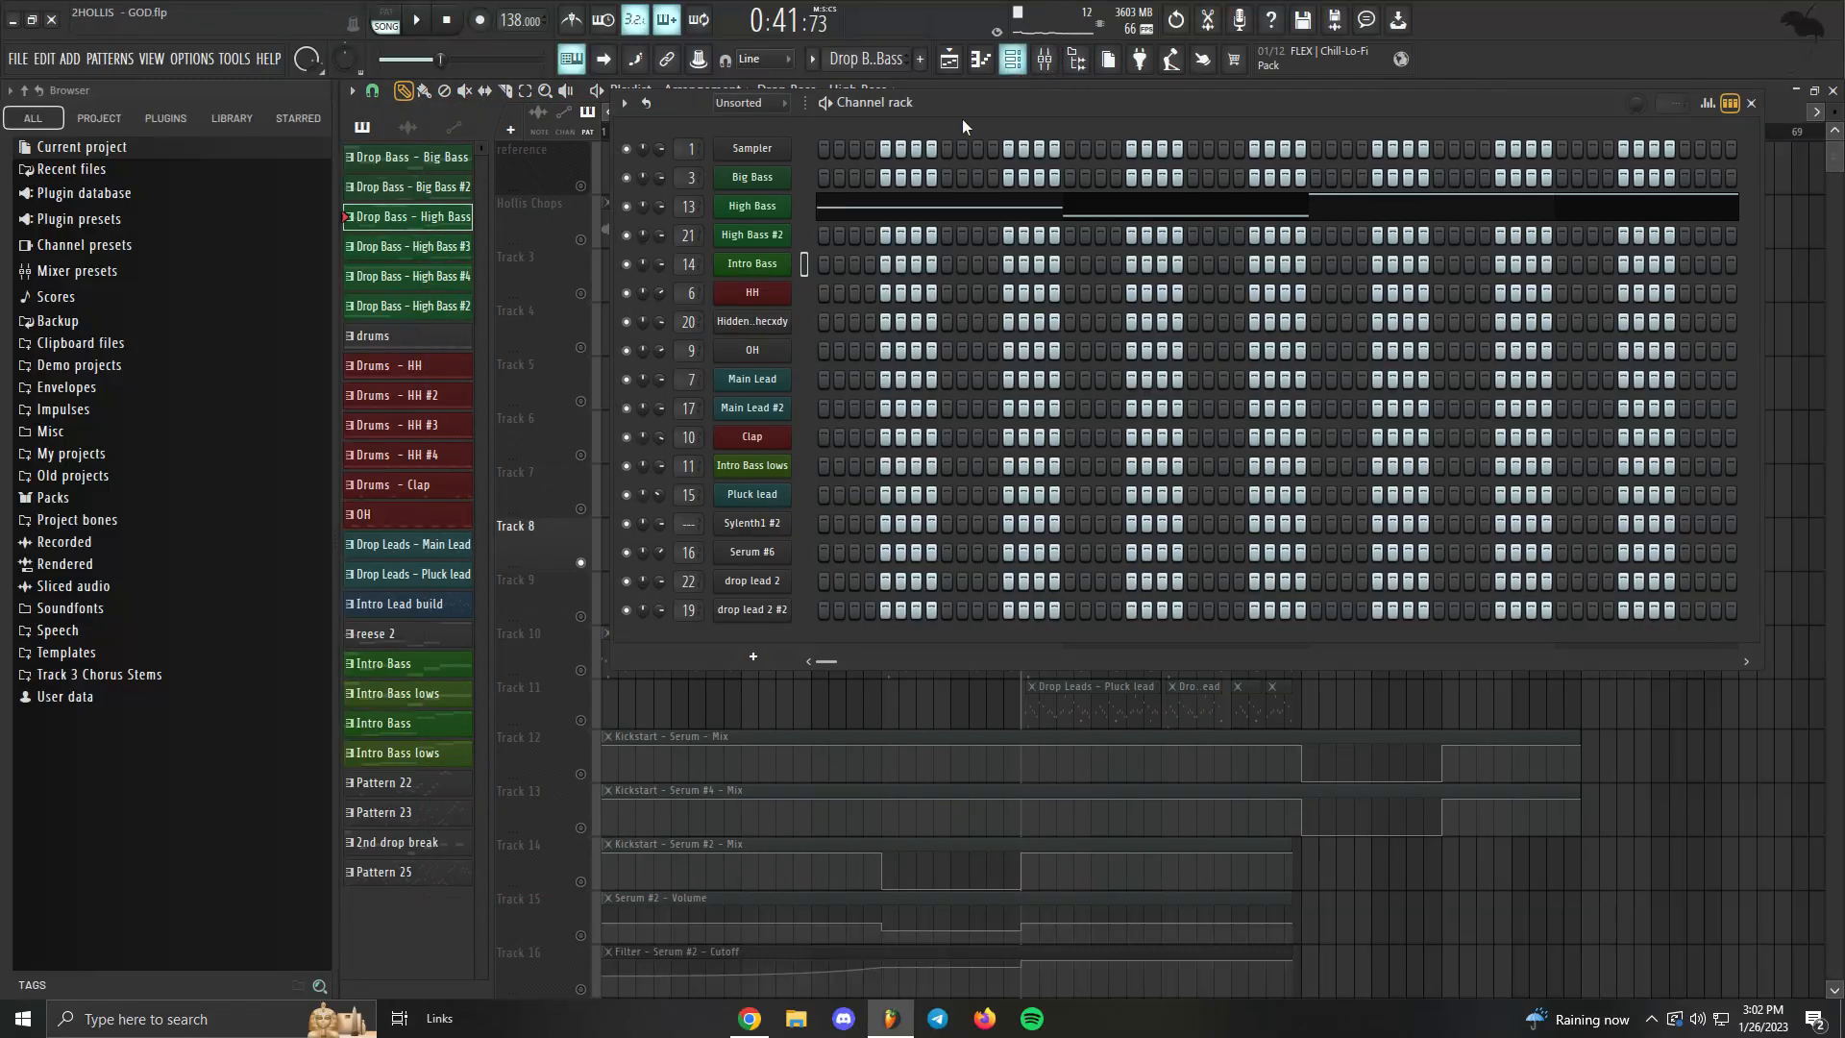
click(752, 206)
drag(757, 282, 917, 135)
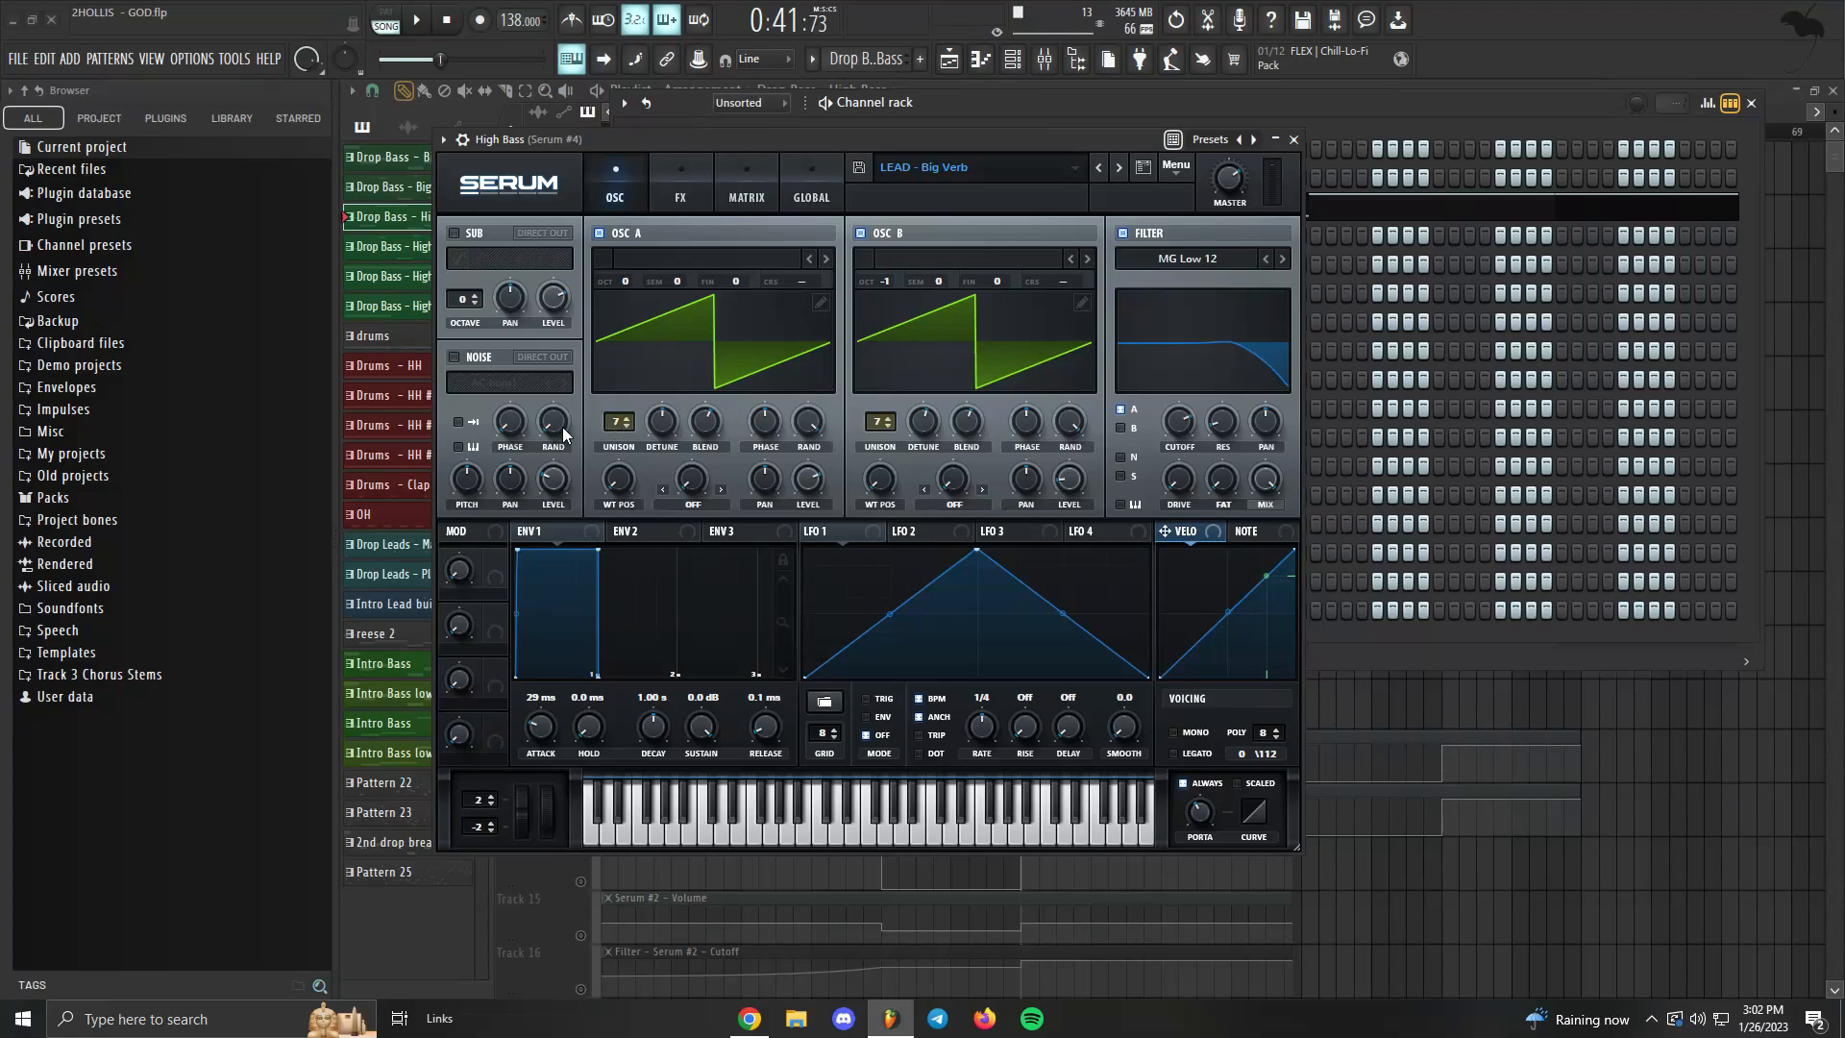
drag(937, 430, 884, 267)
click(681, 185)
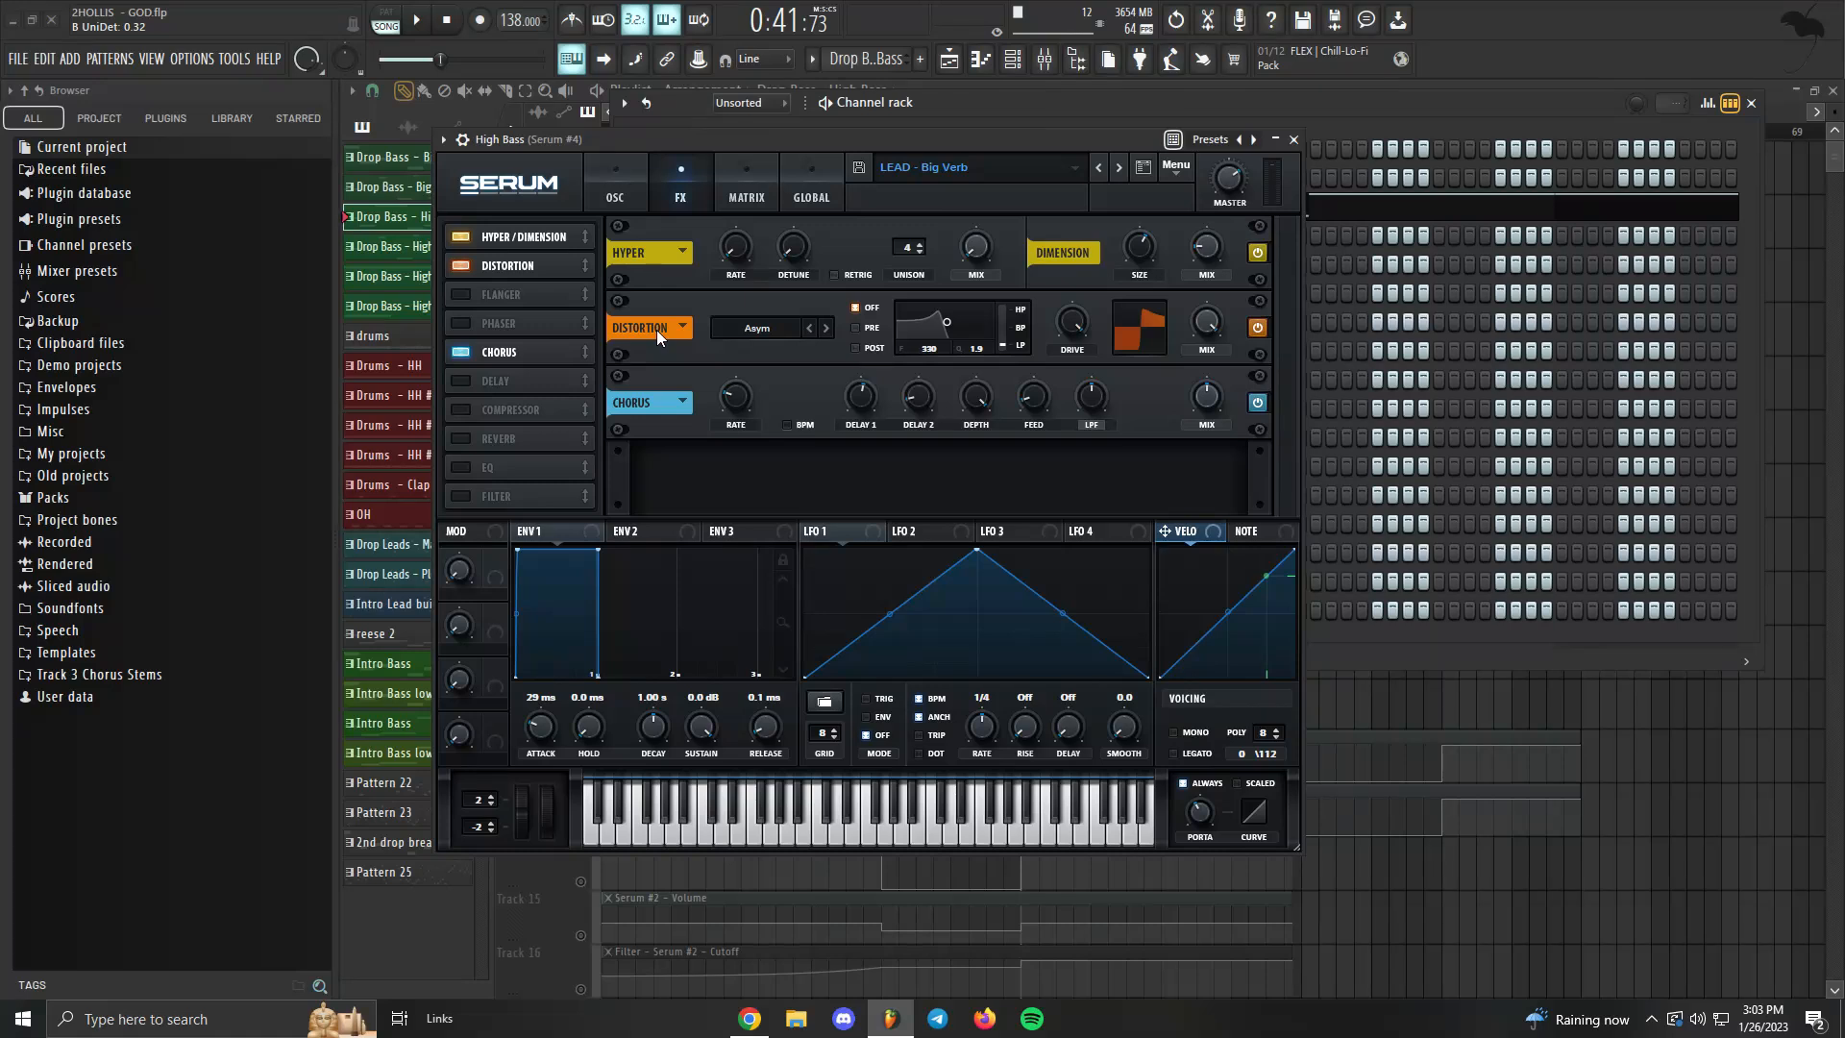
click(638, 162)
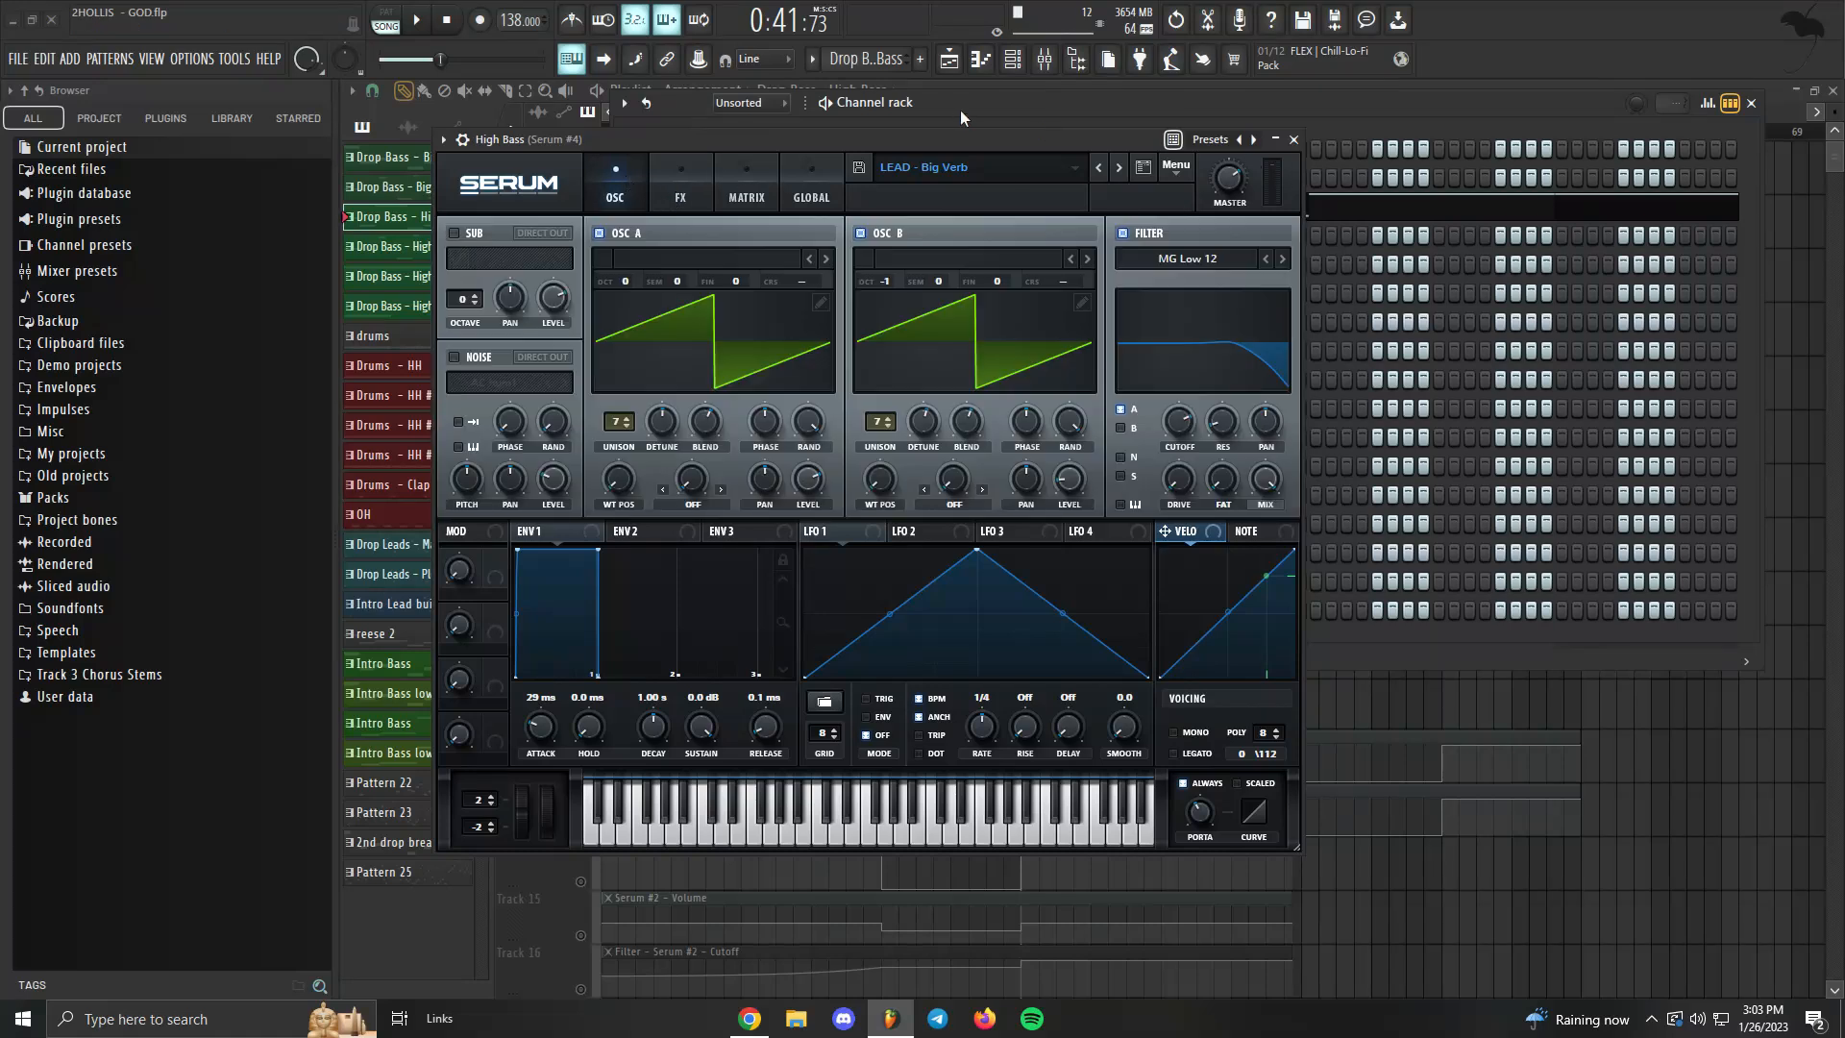
drag(1092, 136, 1075, 171)
click(1304, 146)
key(F6)
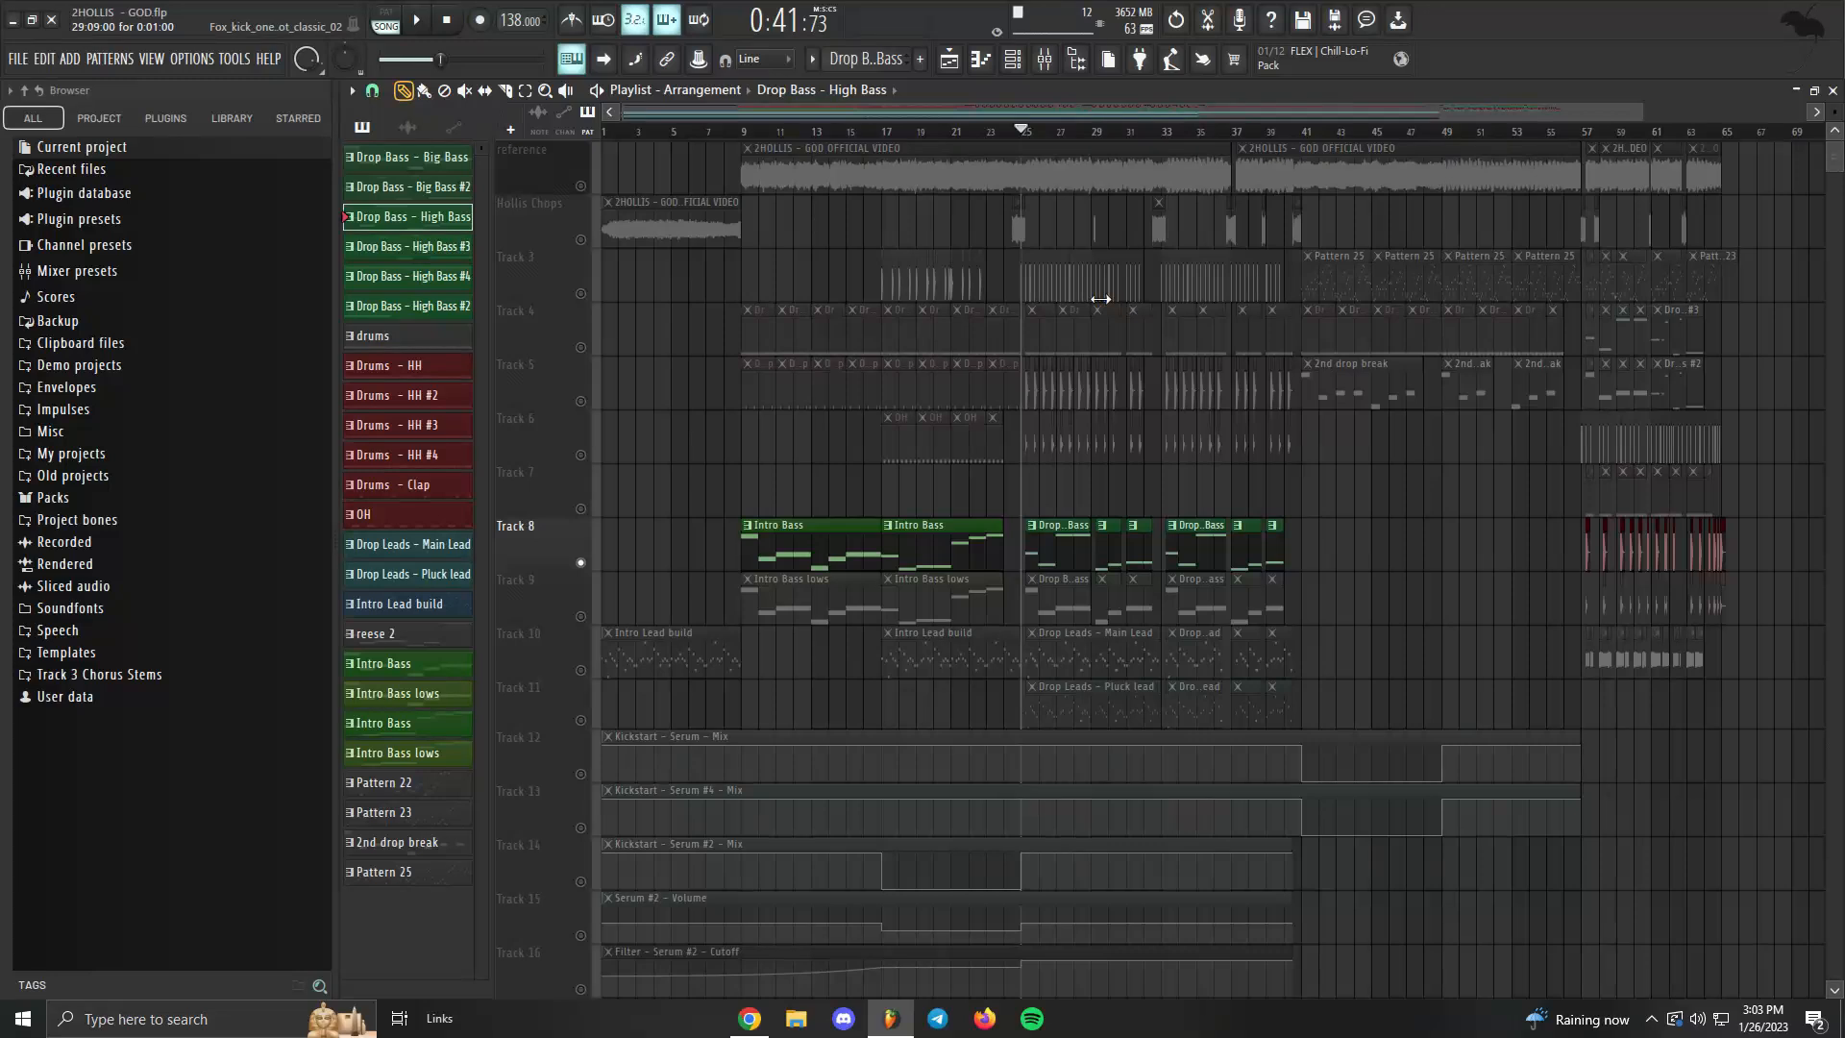
Look over the High Bass mixer track's effect chain and the neighbouring mixer tracks, then close the mixer.
click(1044, 58)
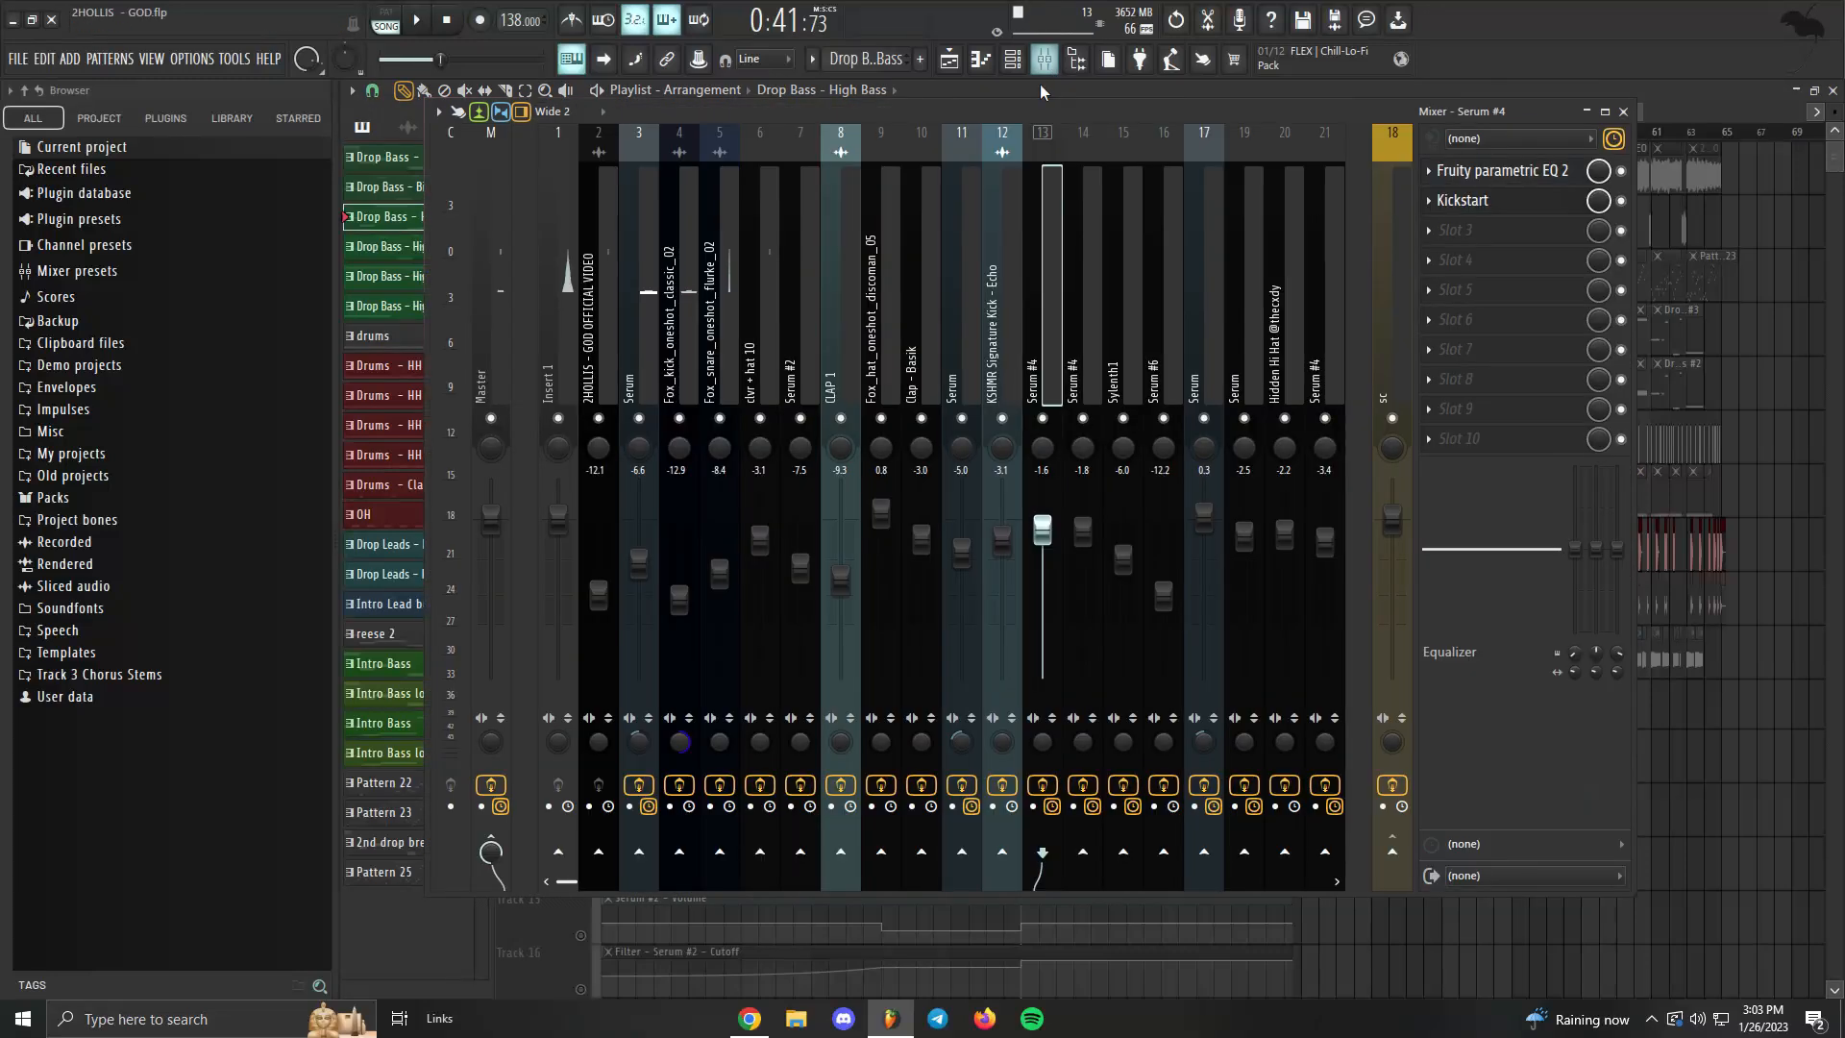
click(1045, 61)
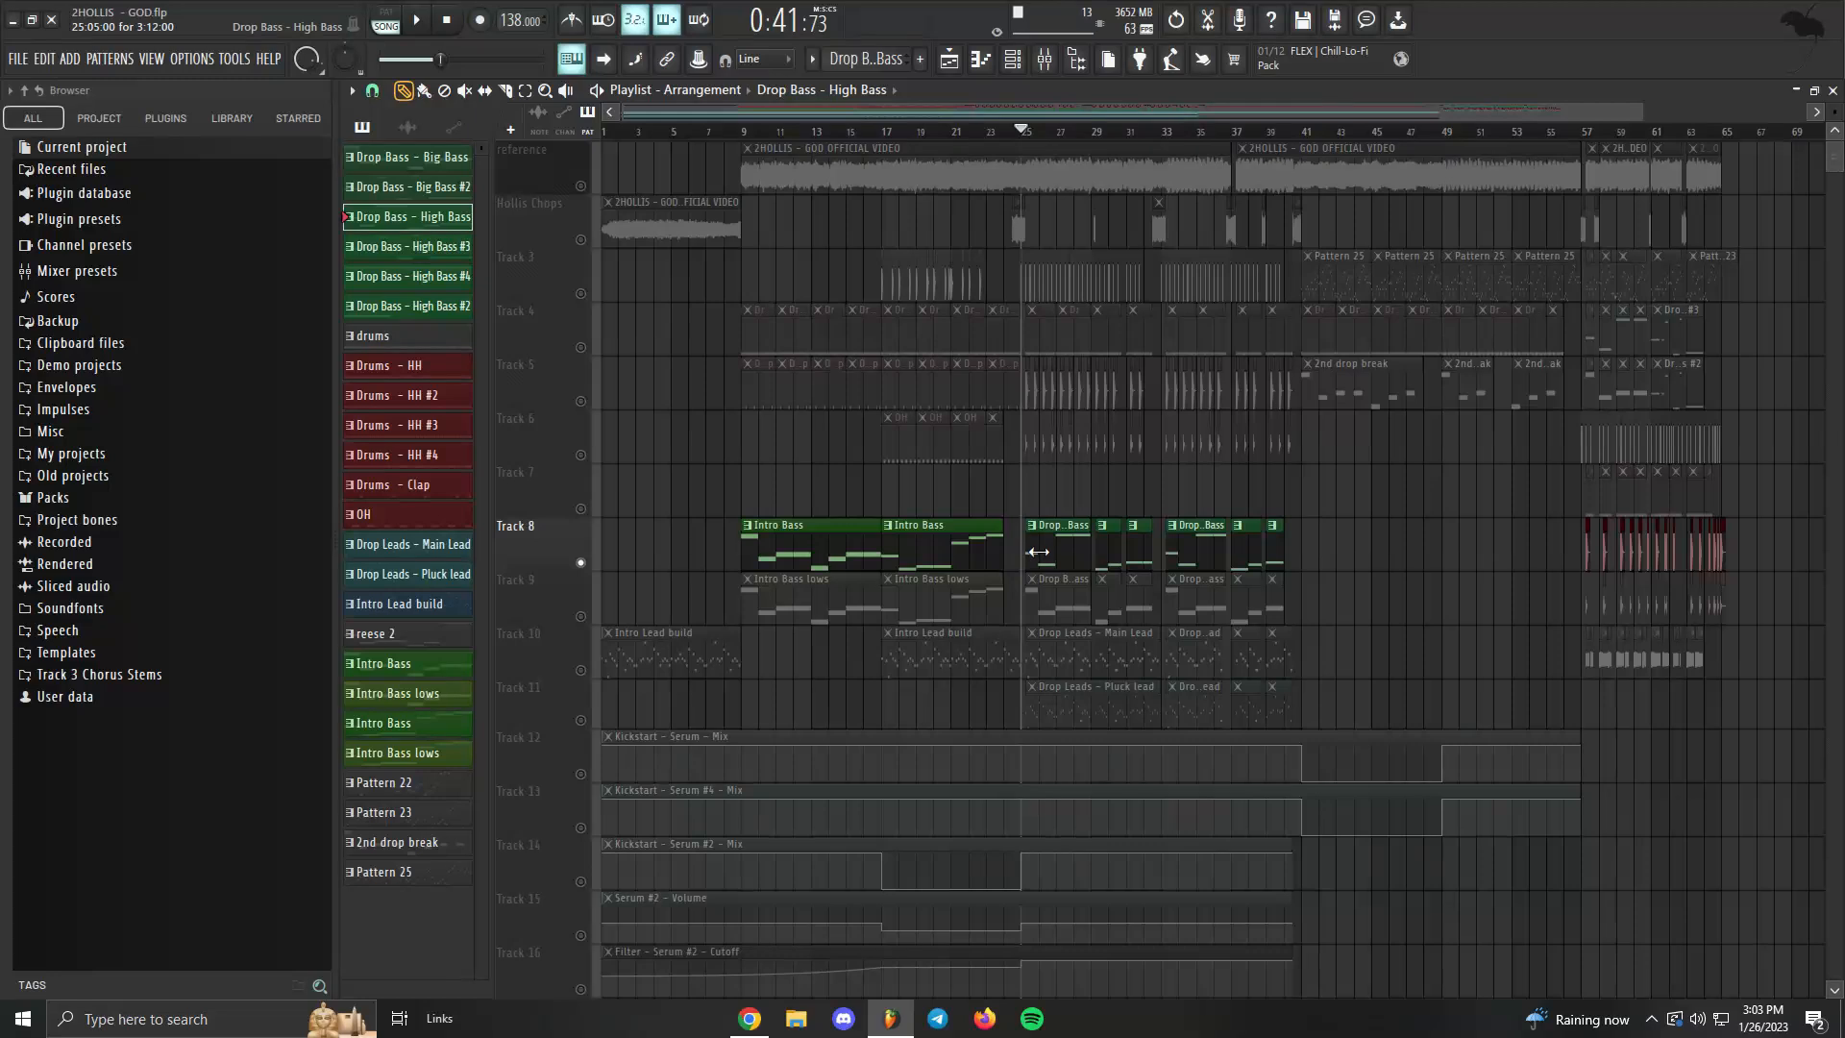
key(F9)
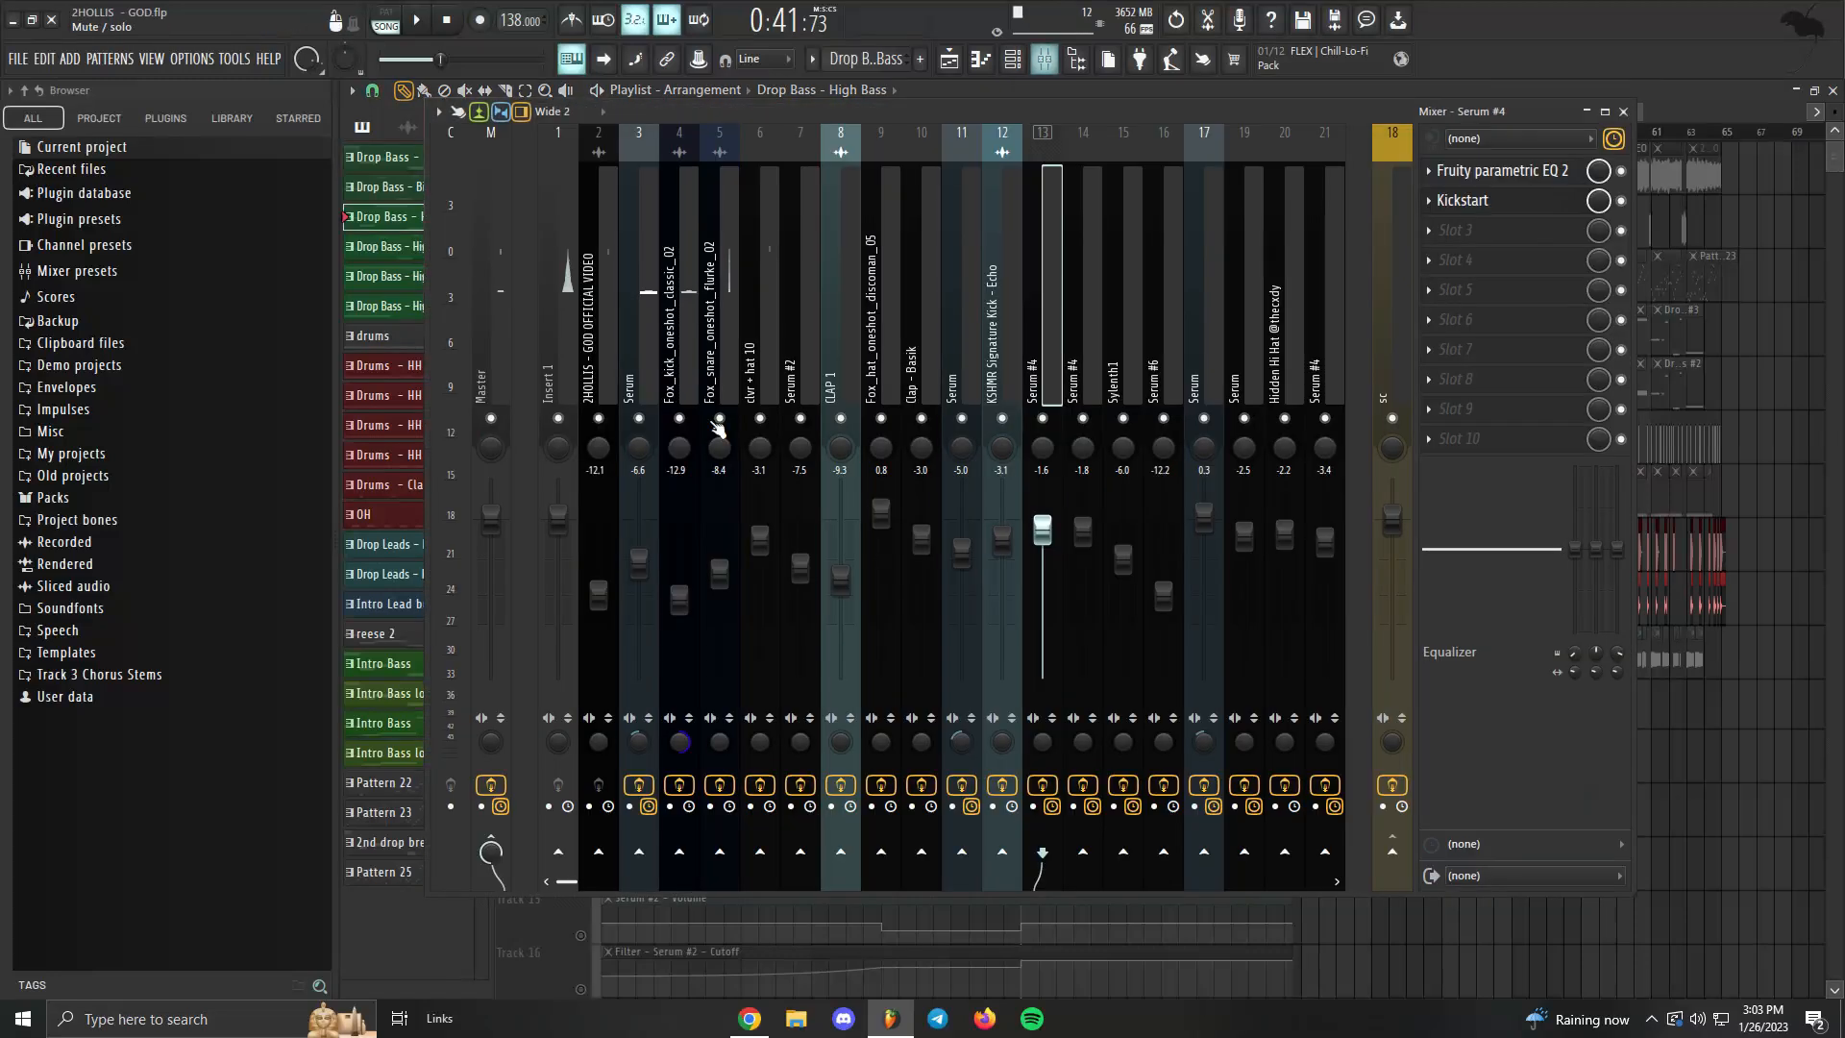
drag(589, 885, 573, 885)
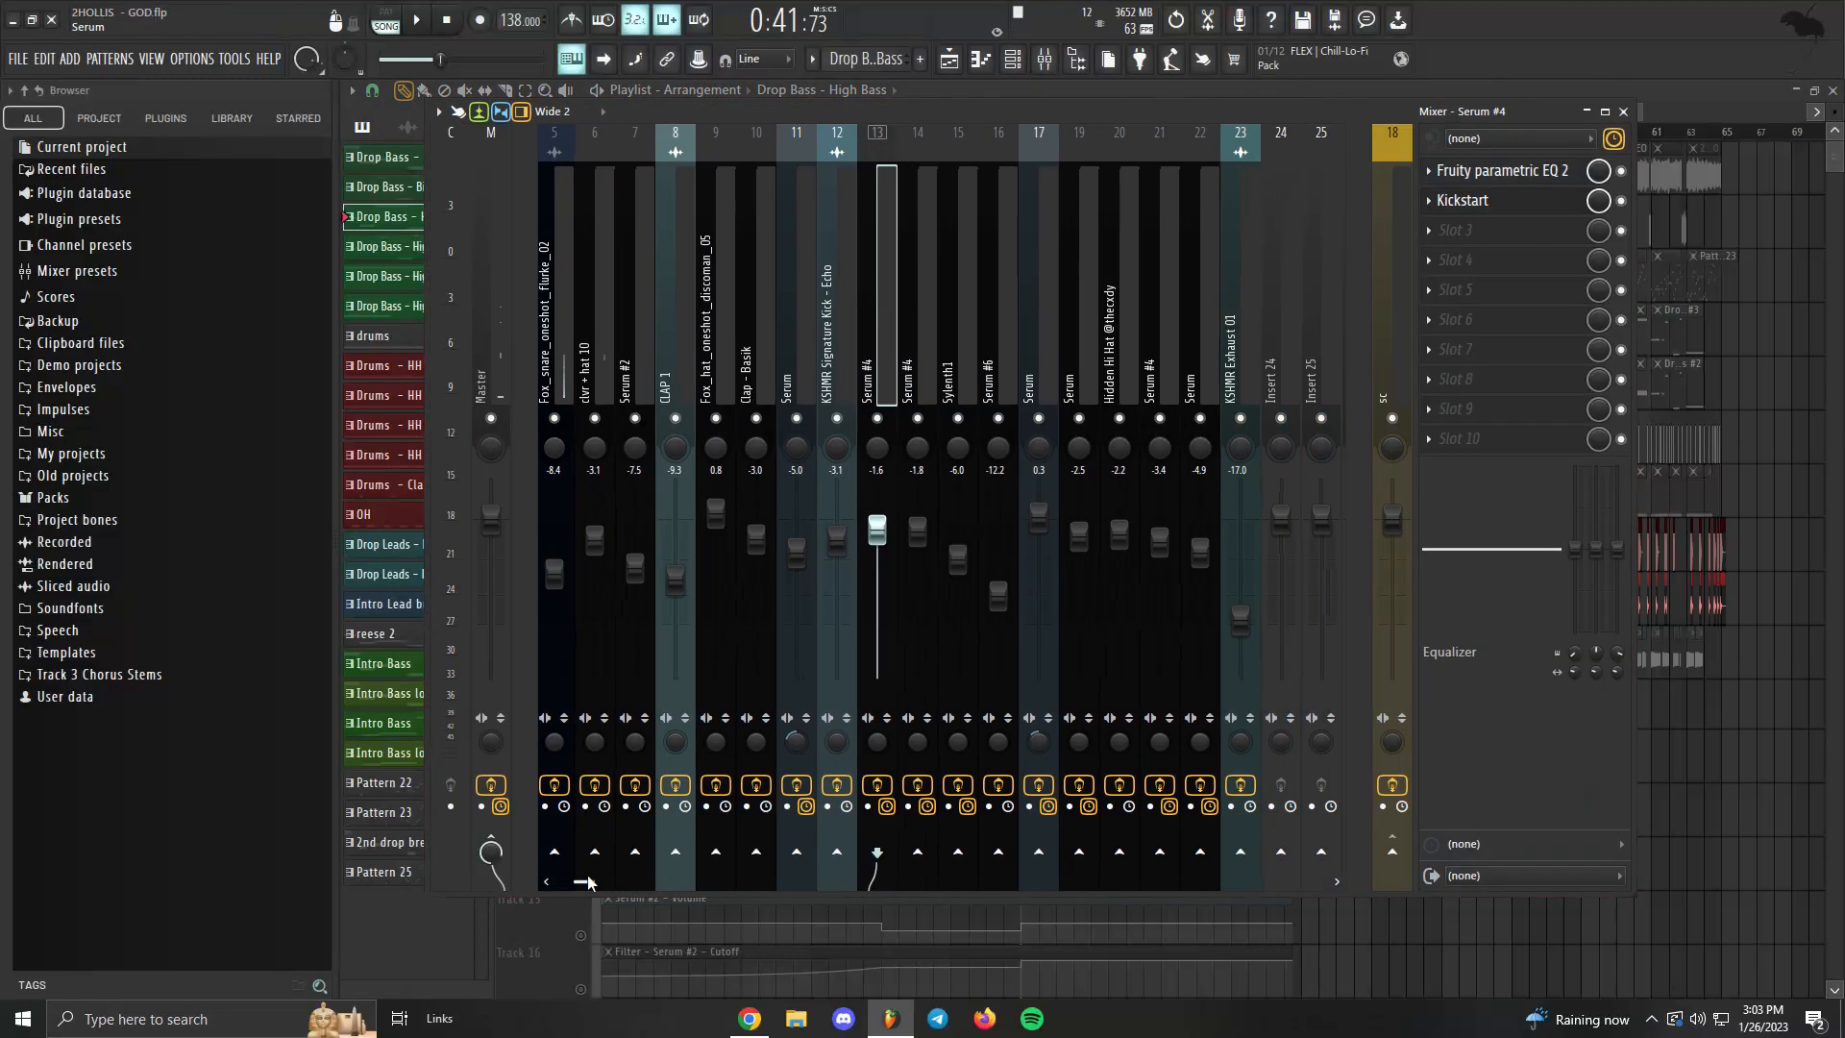
click(1623, 113)
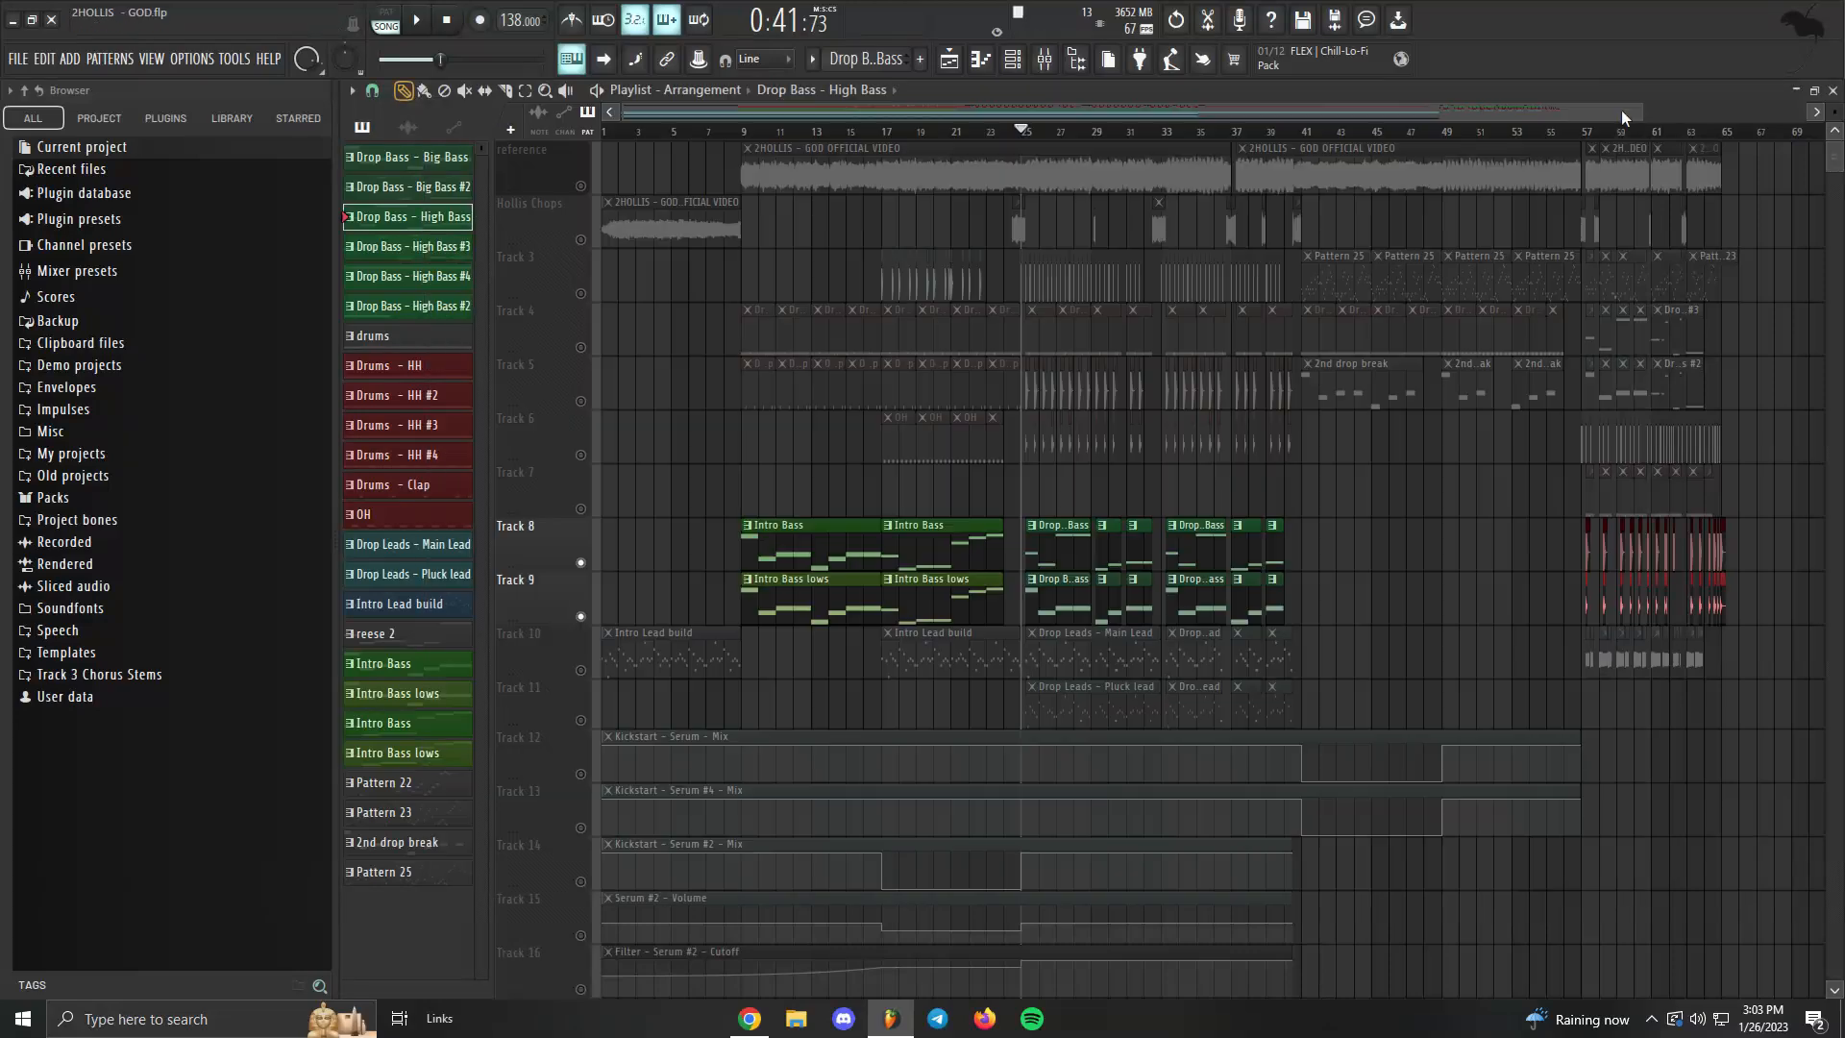
Reopen the High Bass channel's Serum synth and move its window aside to clear the view of the mixer.
key(F6)
click(754, 205)
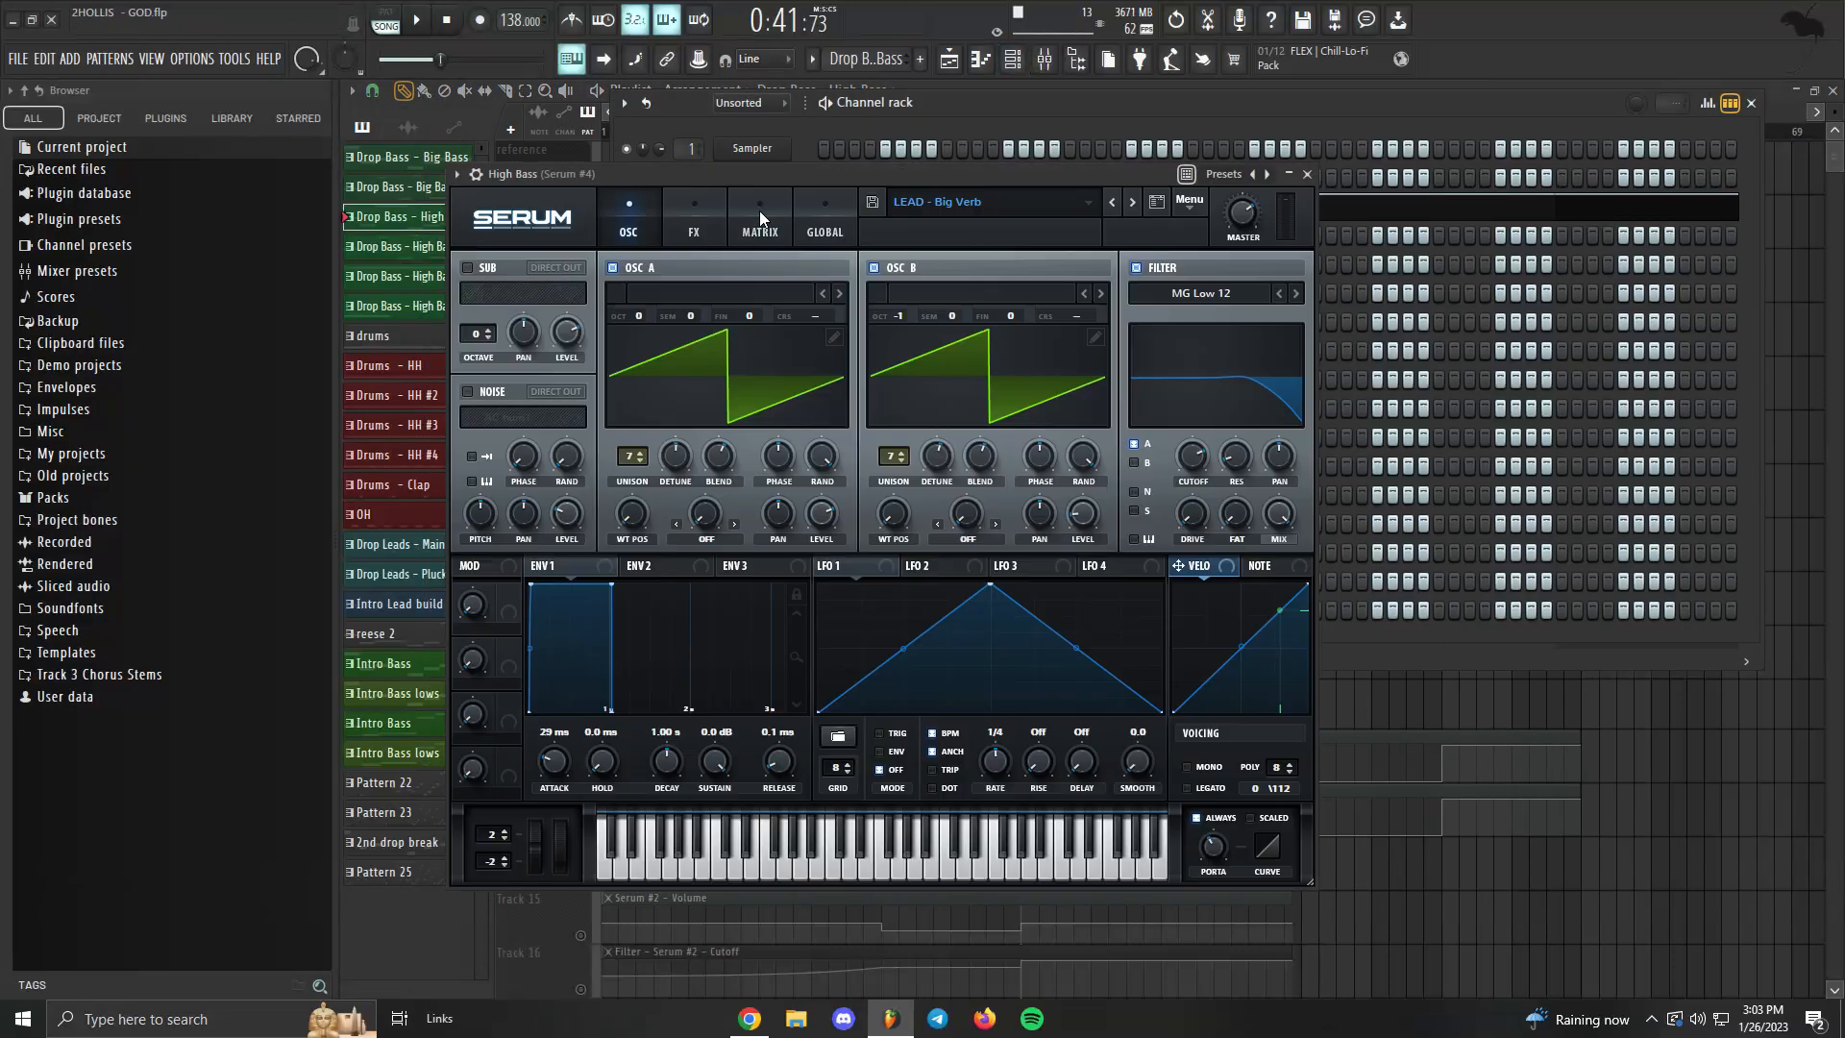
drag(1003, 165, 728, 287)
click(304, 209)
Examine the Fruity parametric EQ 2 curve on the High Bass mixer track, then close the EQ, synth and mixer.
click(1044, 59)
click(1501, 172)
drag(548, 227, 672, 260)
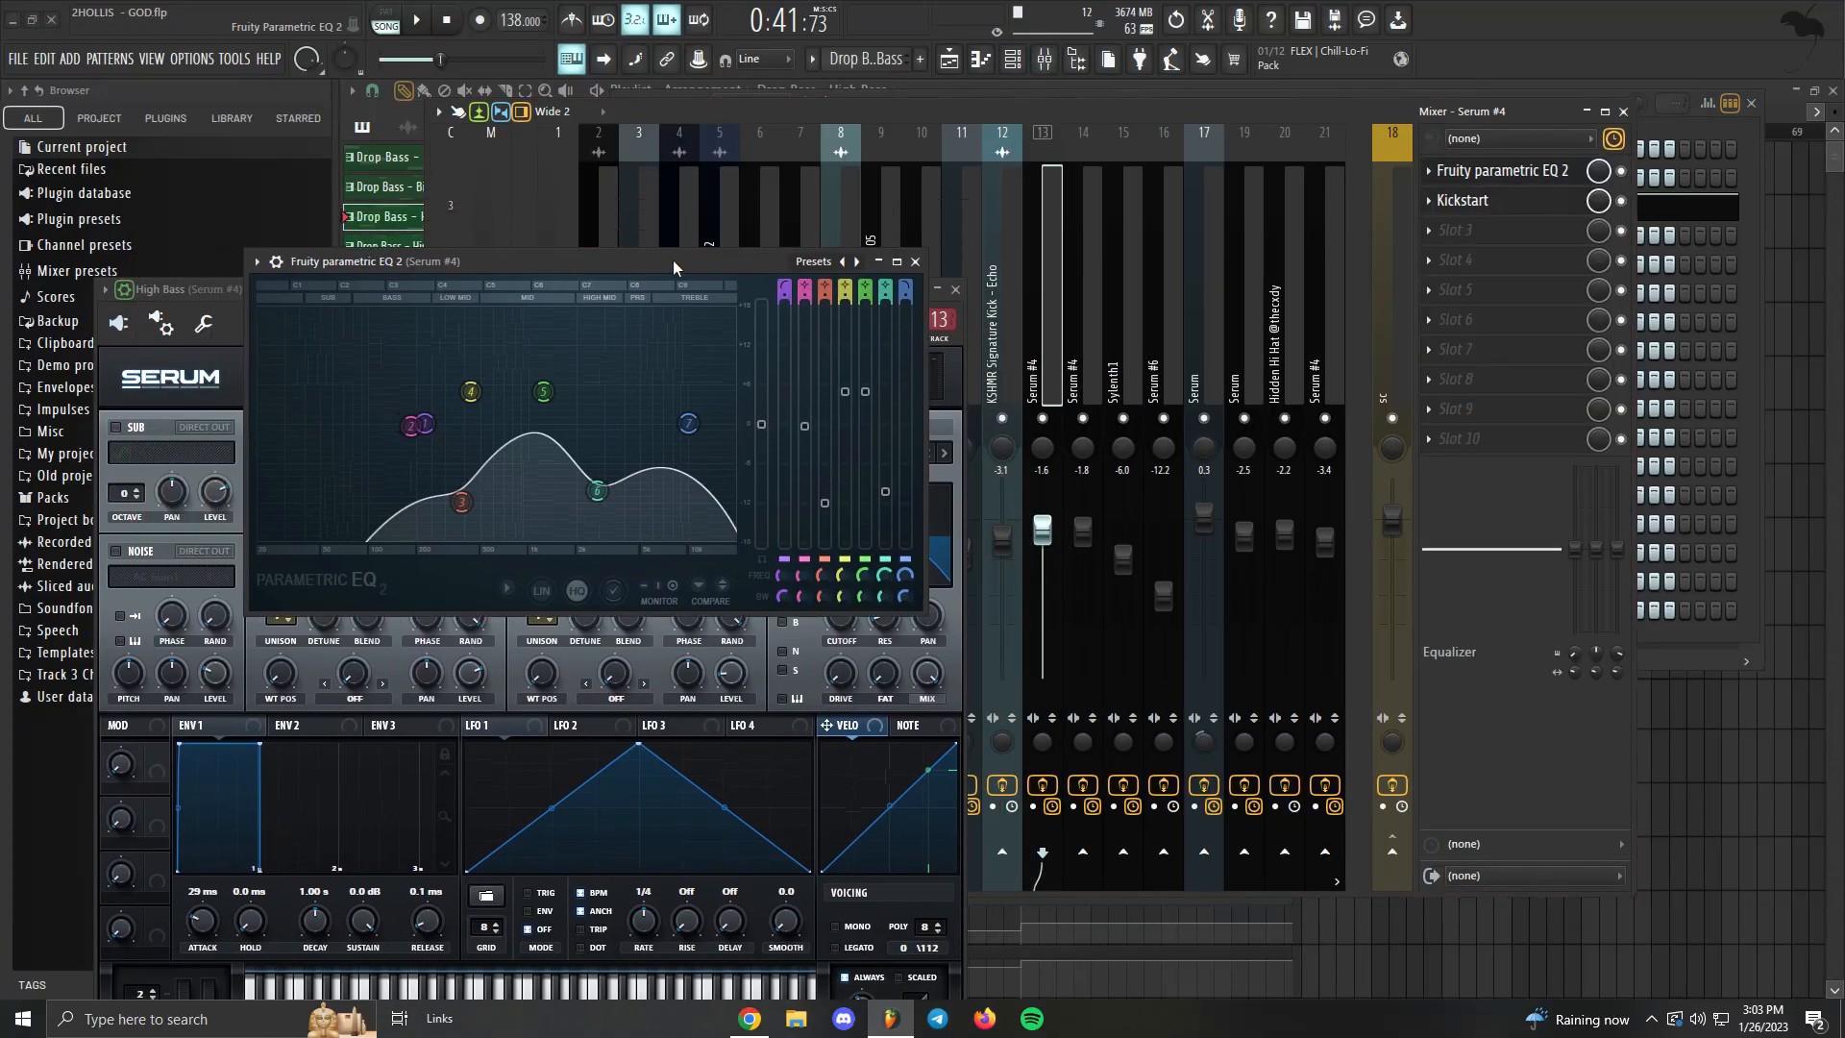
click(915, 262)
click(955, 289)
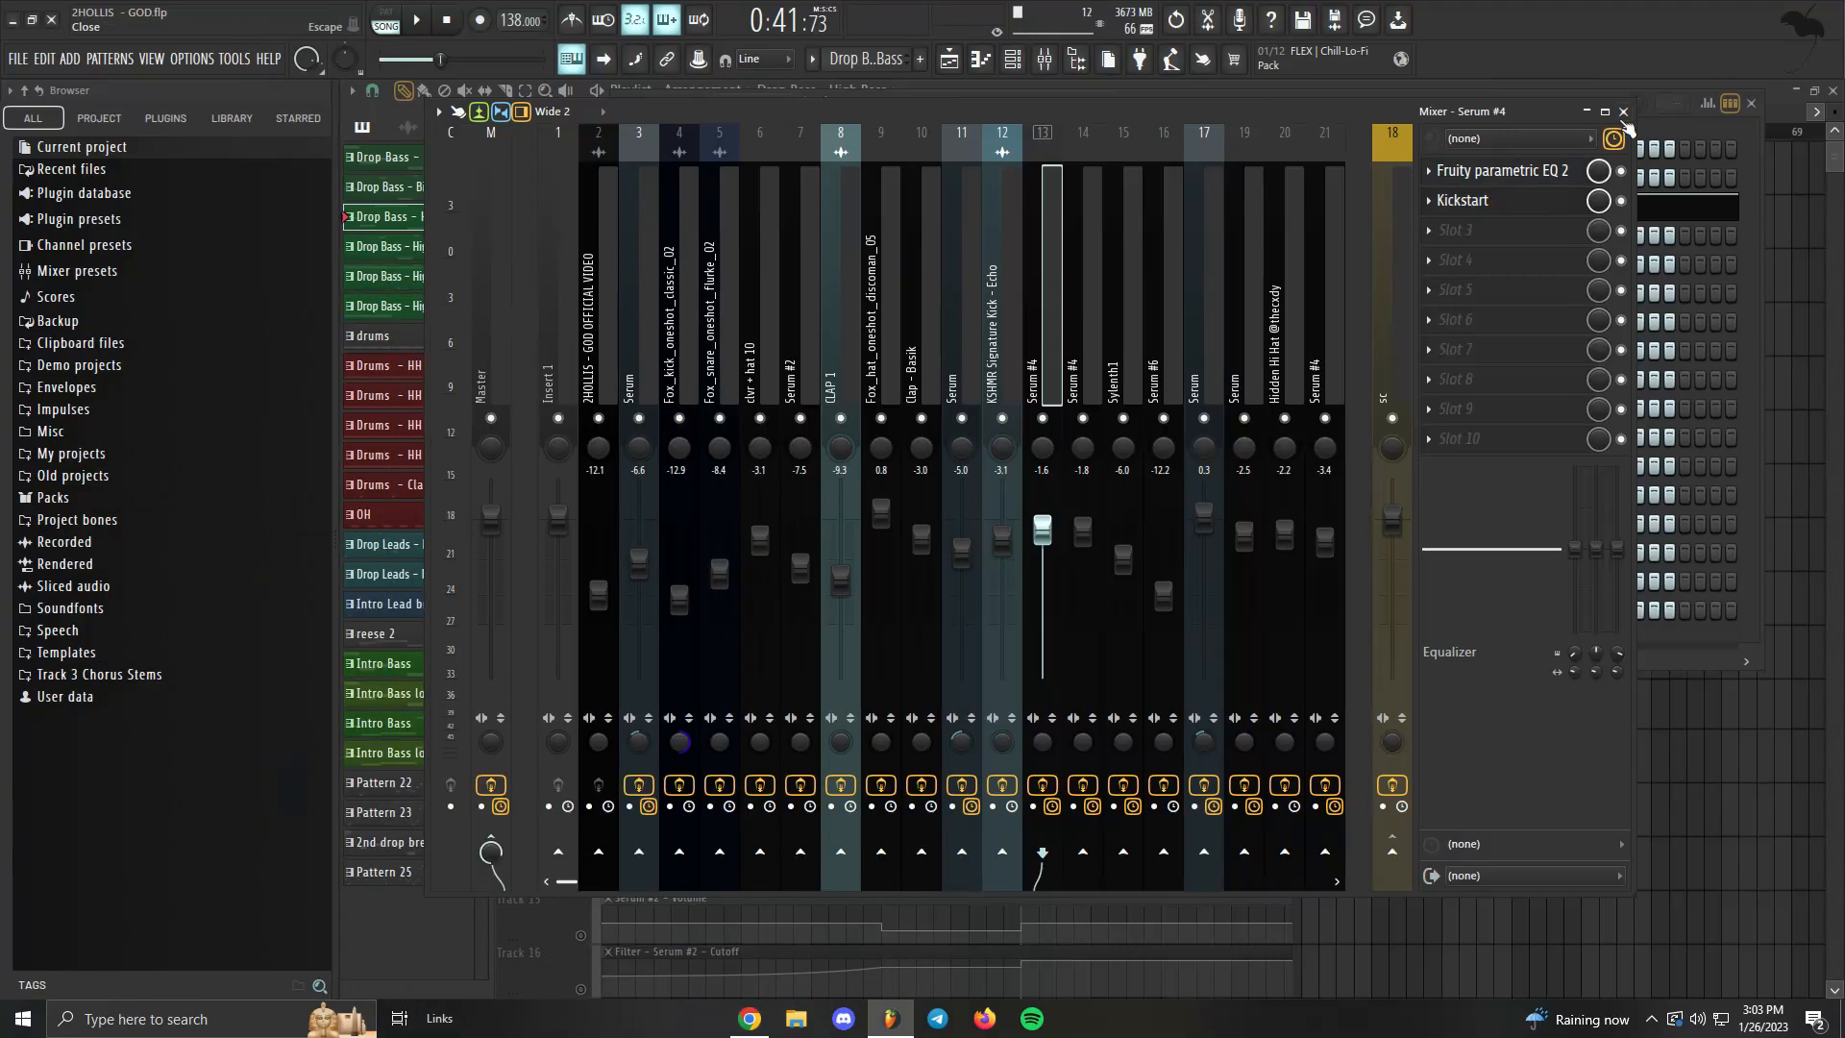
click(1644, 106)
Select the Drop Bass - Big Bass pattern and examine the Big Bass channel's Serum oscillator, filter and FX settings.
click(408, 157)
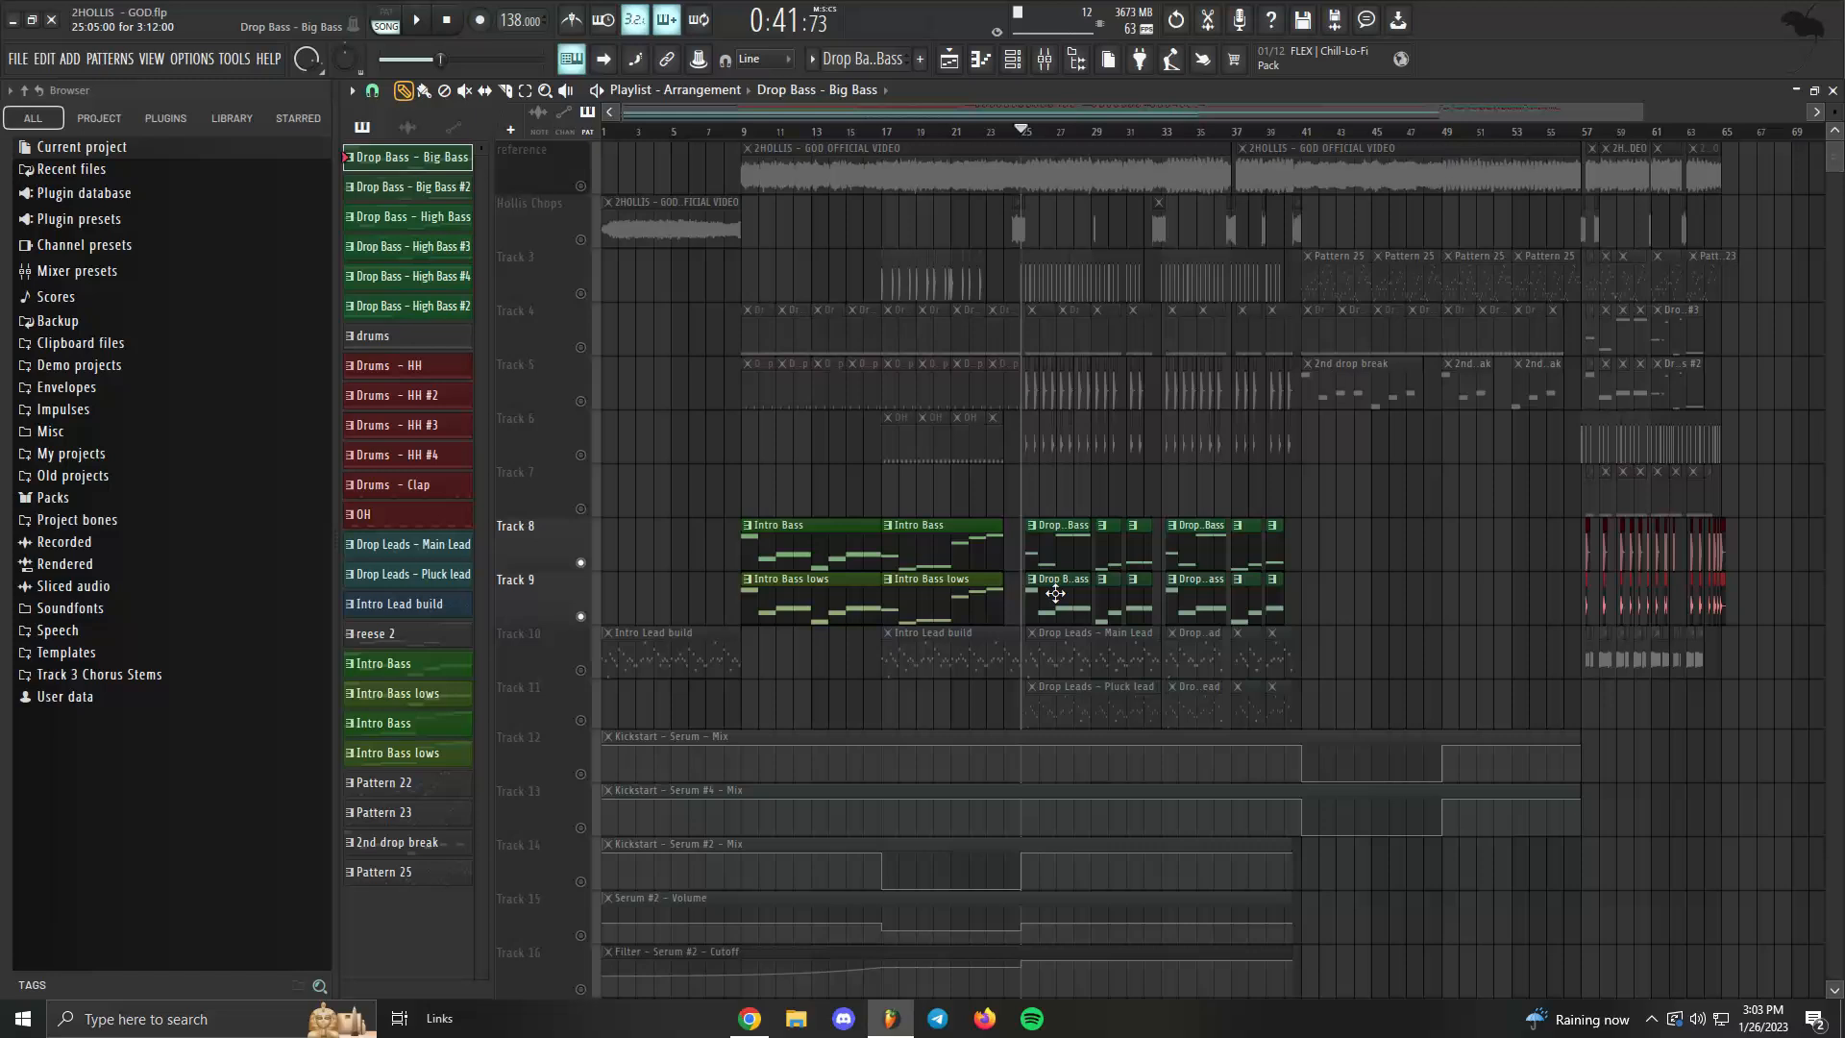
click(1013, 59)
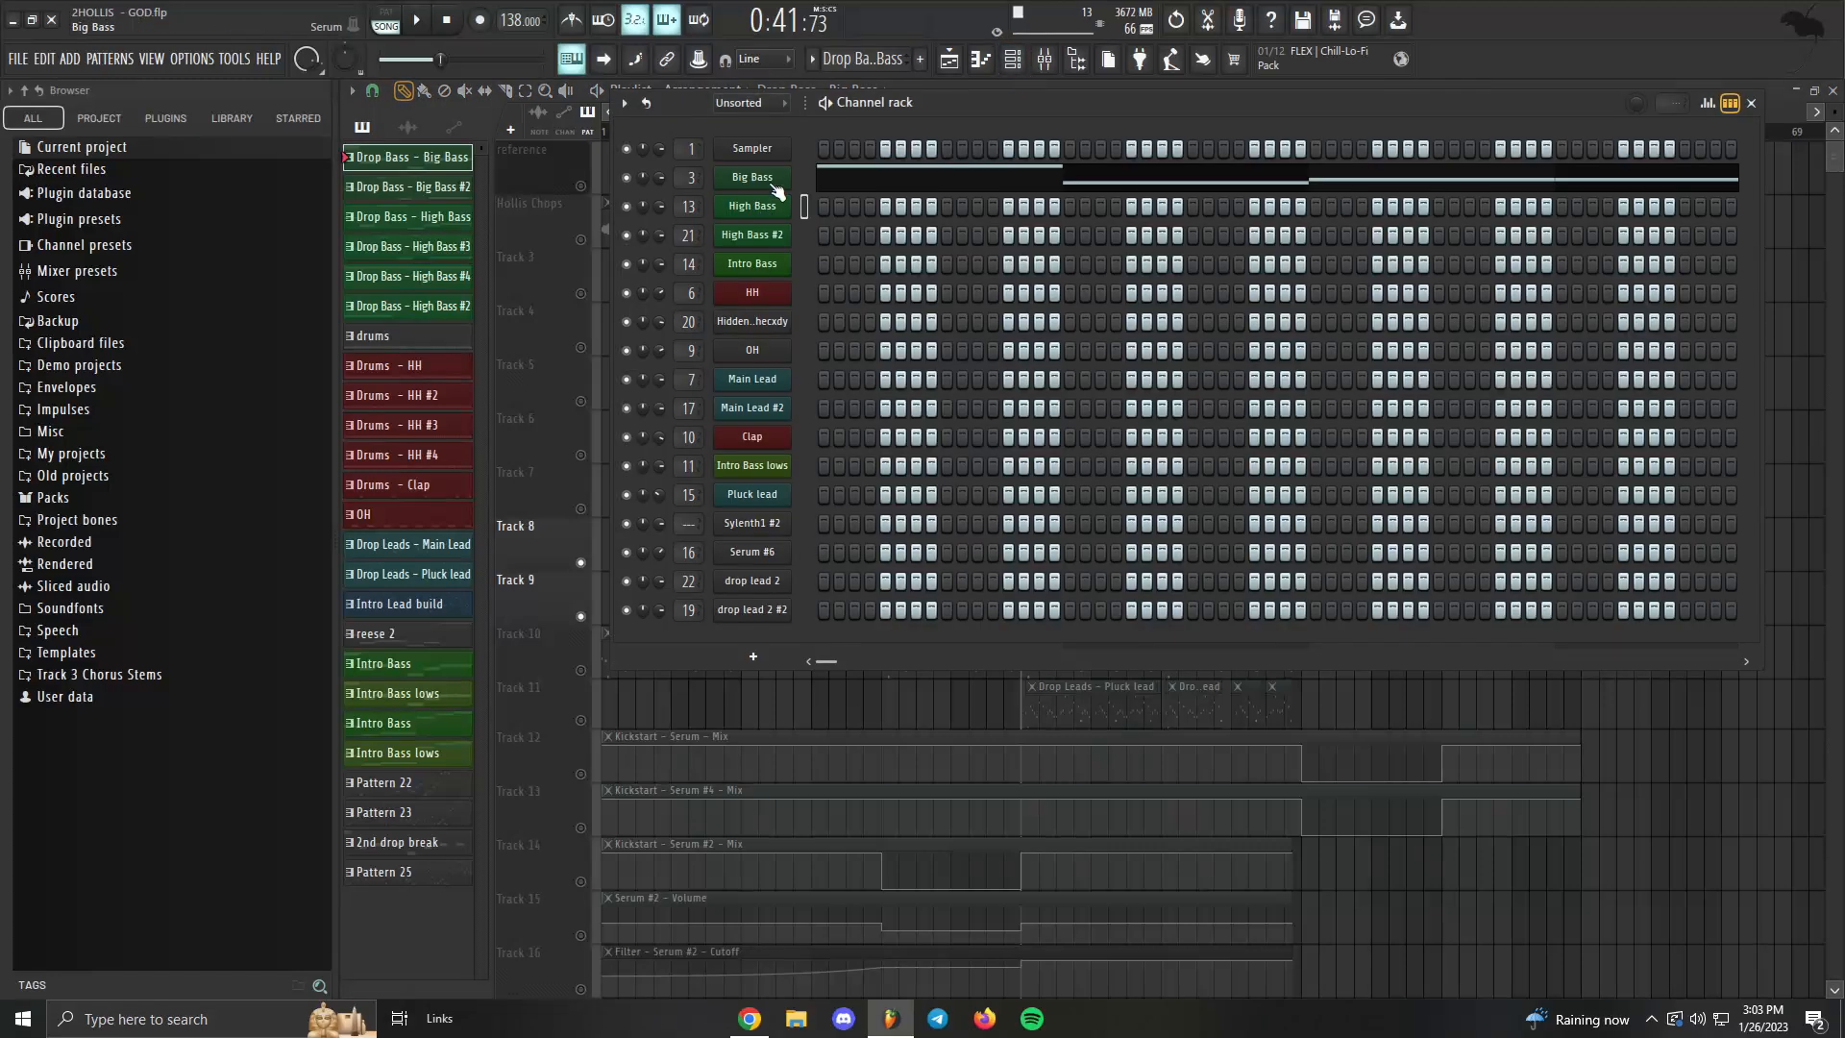
click(752, 177)
drag(774, 238, 1003, 159)
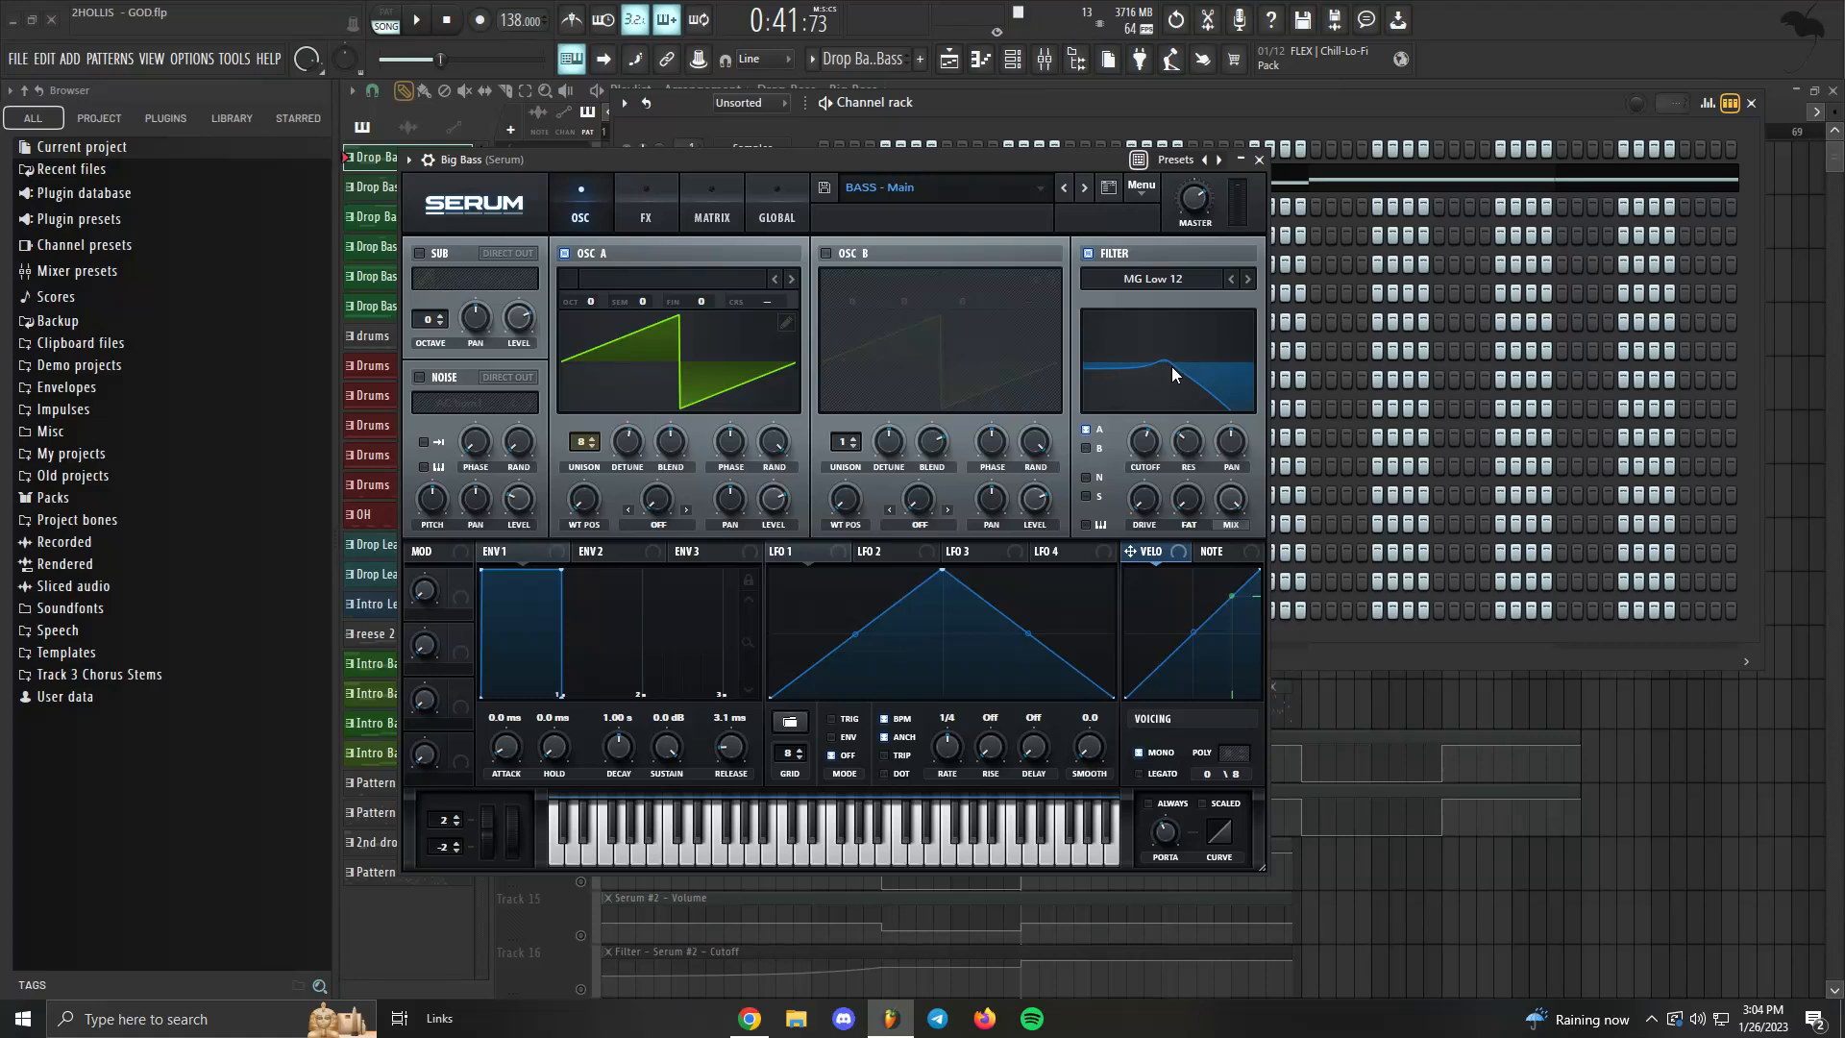
mouse_move(1189, 443)
click(629, 202)
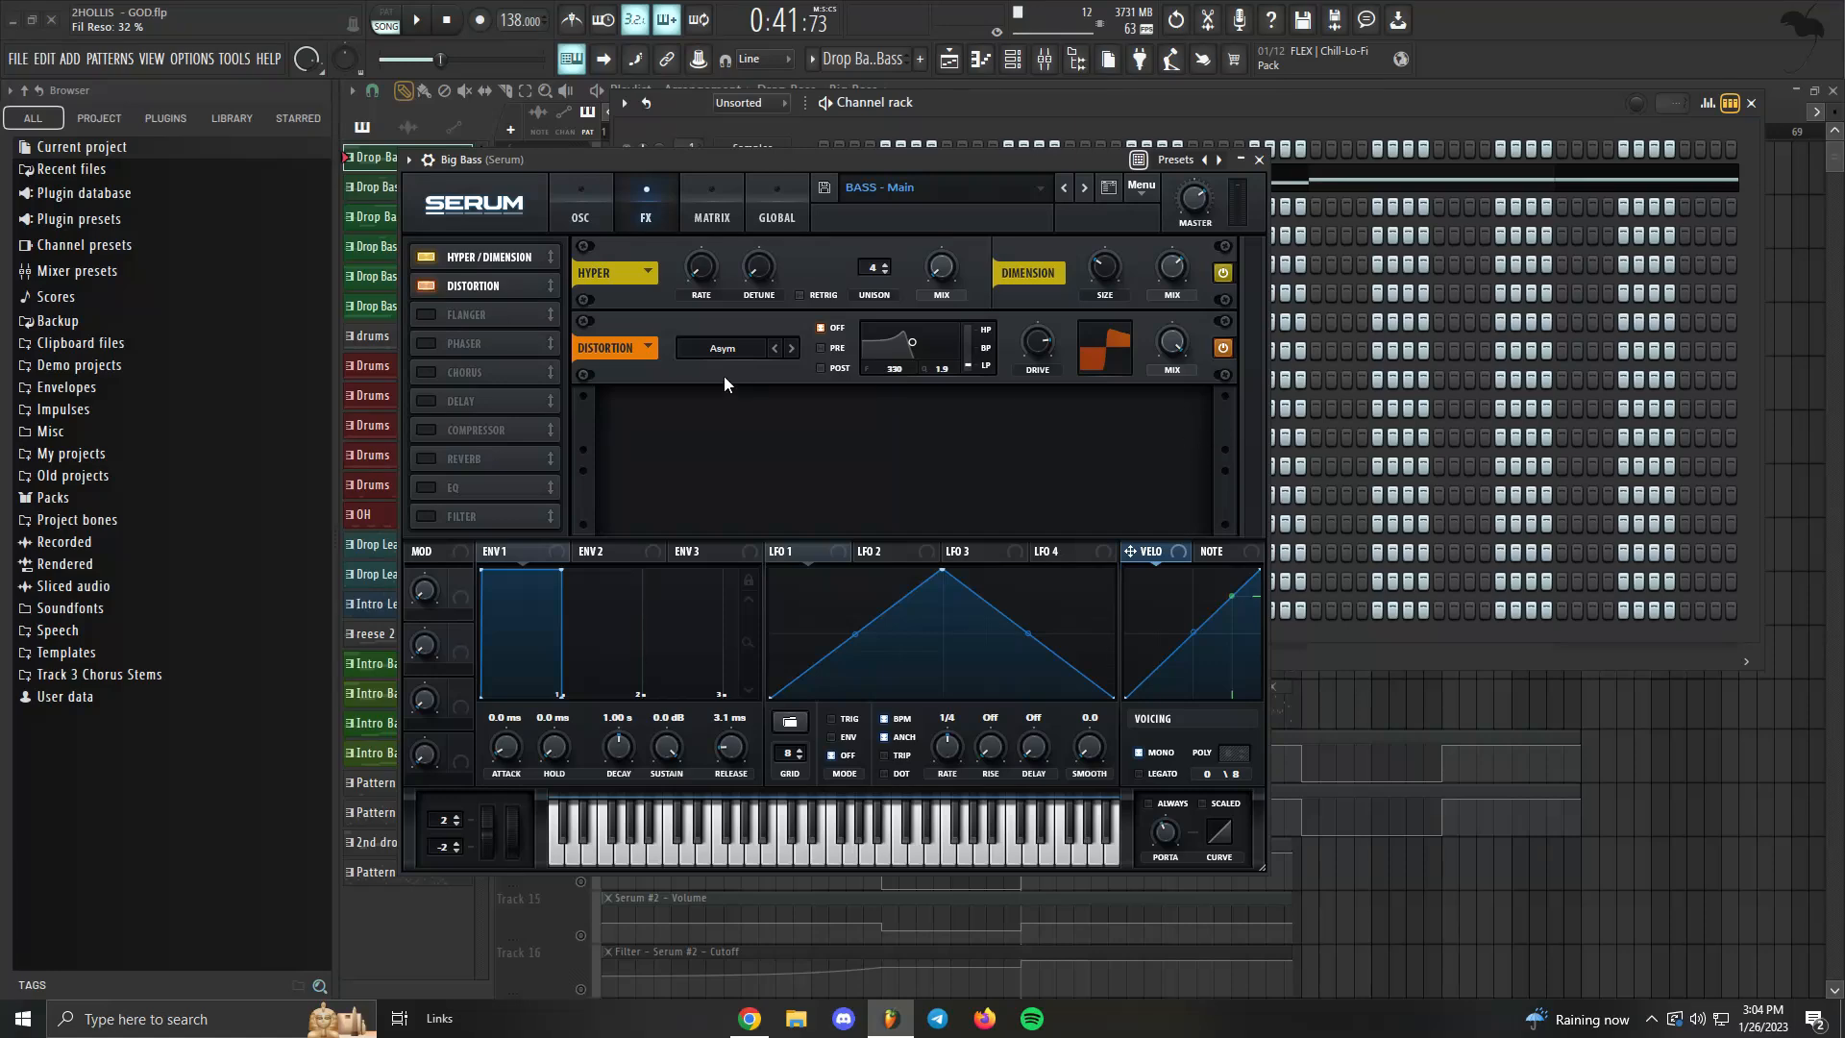
click(1258, 159)
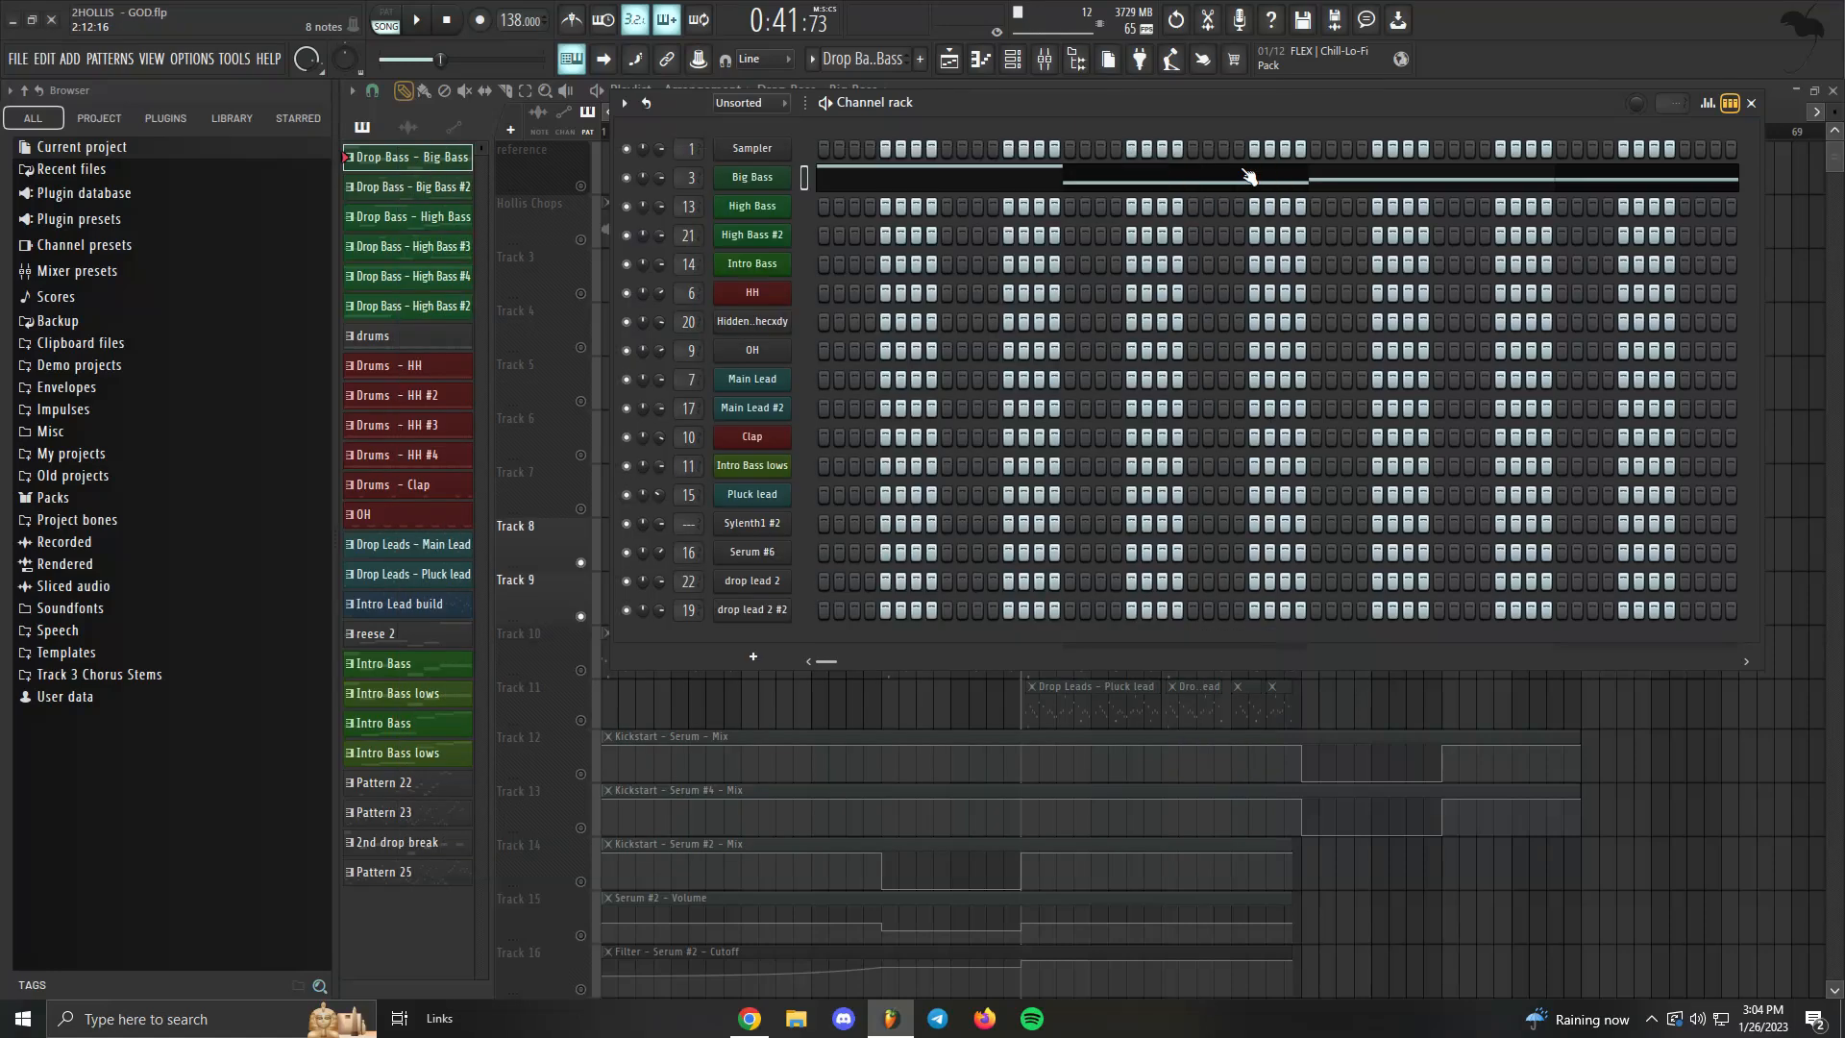
Open the mixer on the Big Bass track and examine its Soundgoodizer and CamelCrusher effects, closing each one.
click(1044, 58)
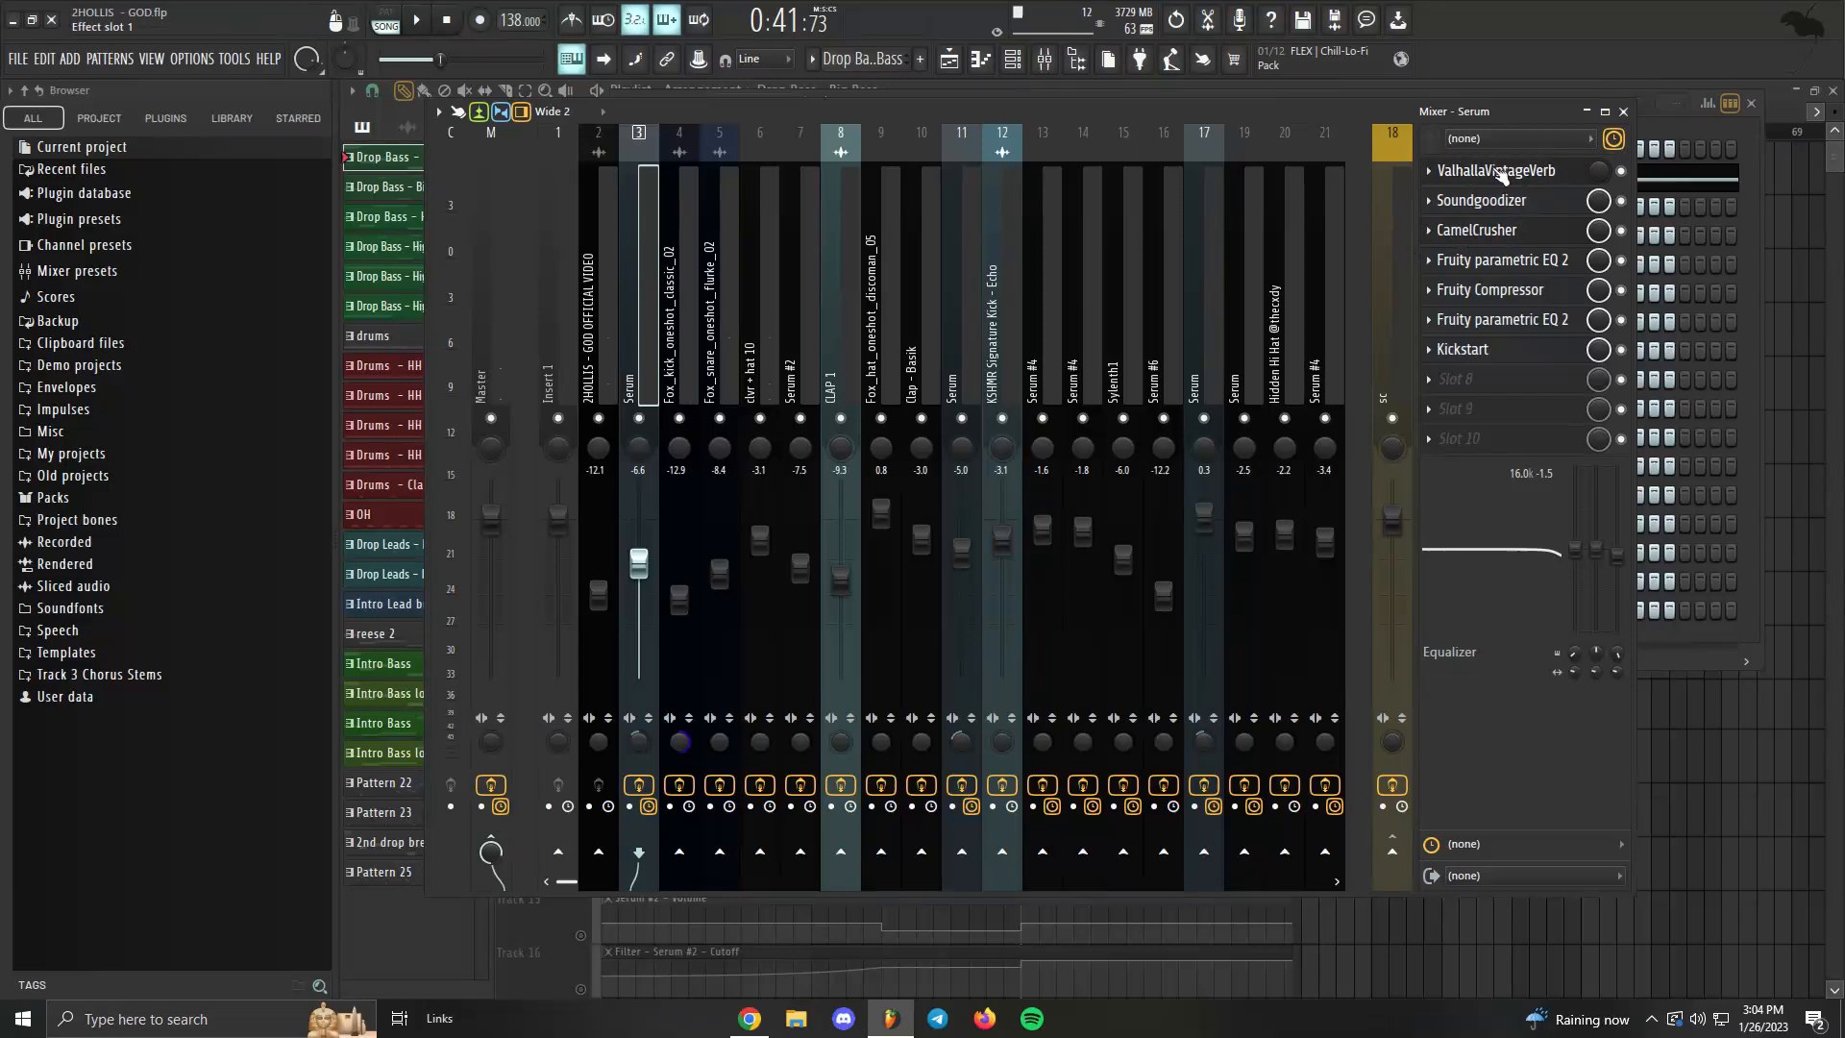
drag(1513, 171, 1452, 140)
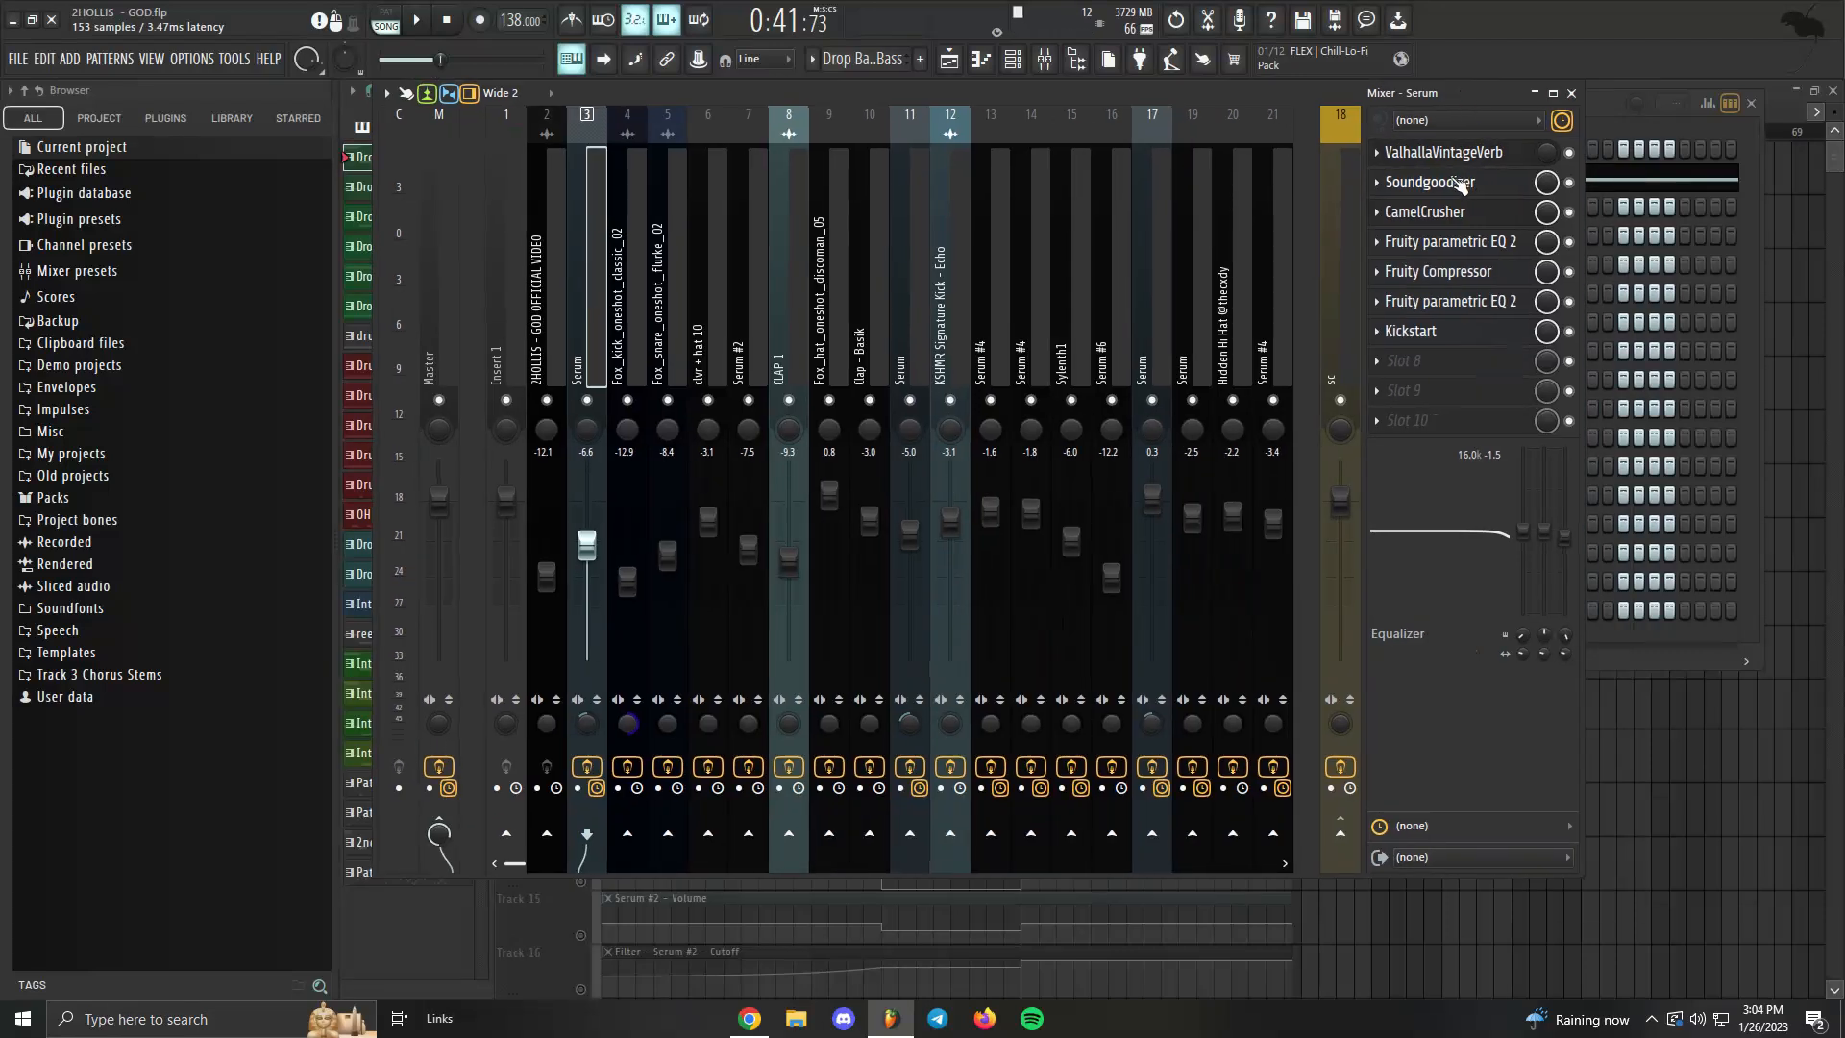
click(1441, 183)
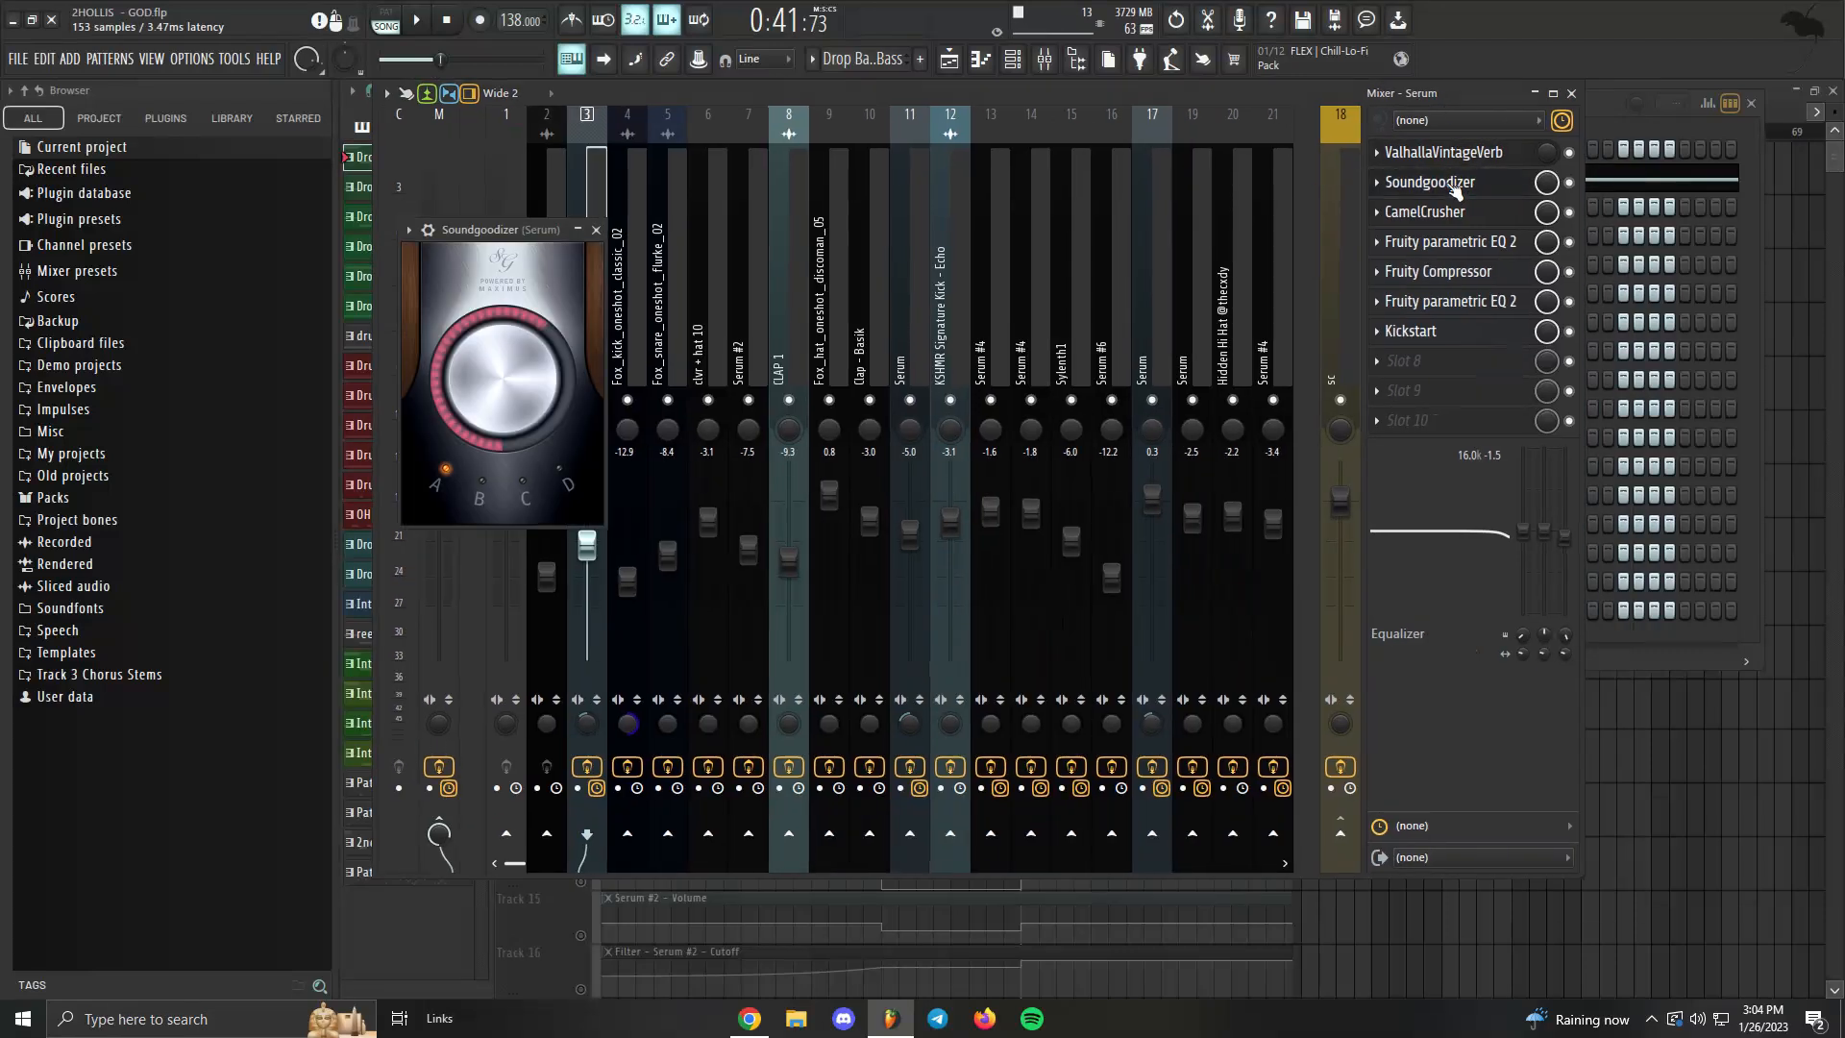
click(597, 230)
click(1425, 211)
drag(279, 229, 403, 233)
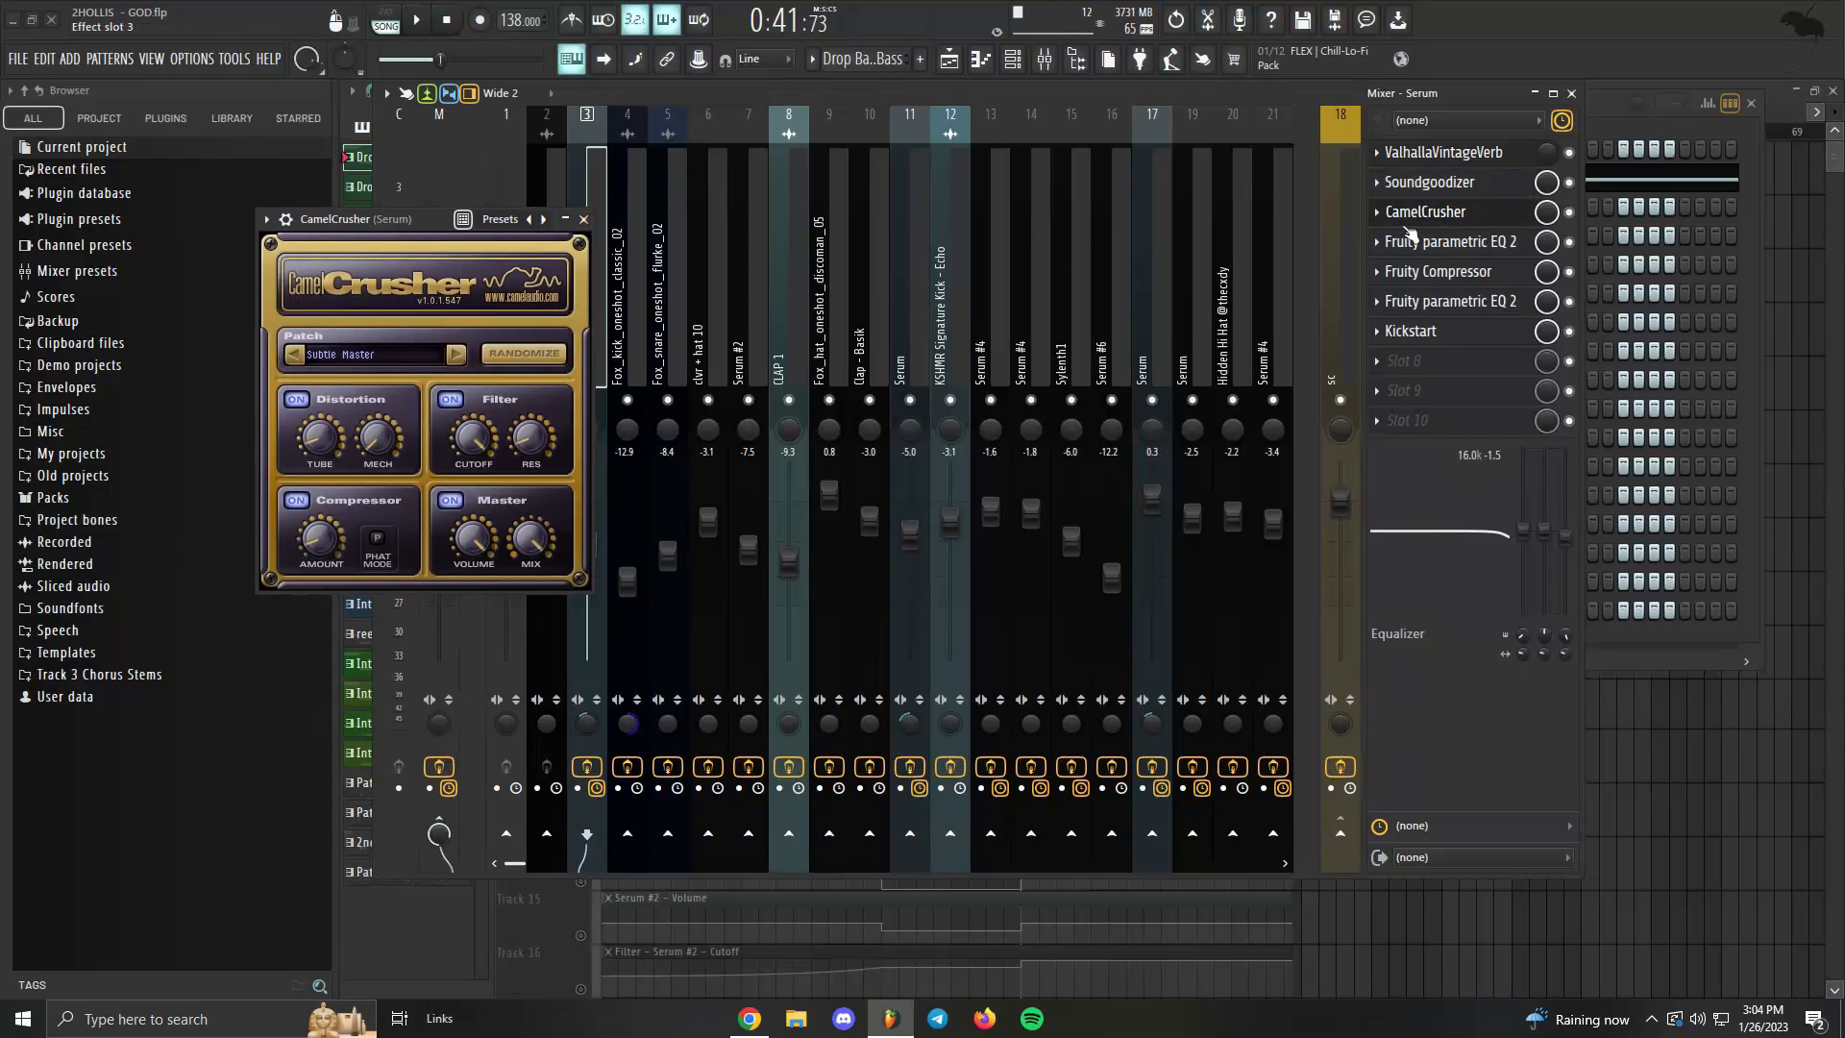
click(584, 220)
Examine the first Fruity parametric EQ 2 curve and the Fruity Compressor settings on the Big Bass mixer track.
click(1446, 241)
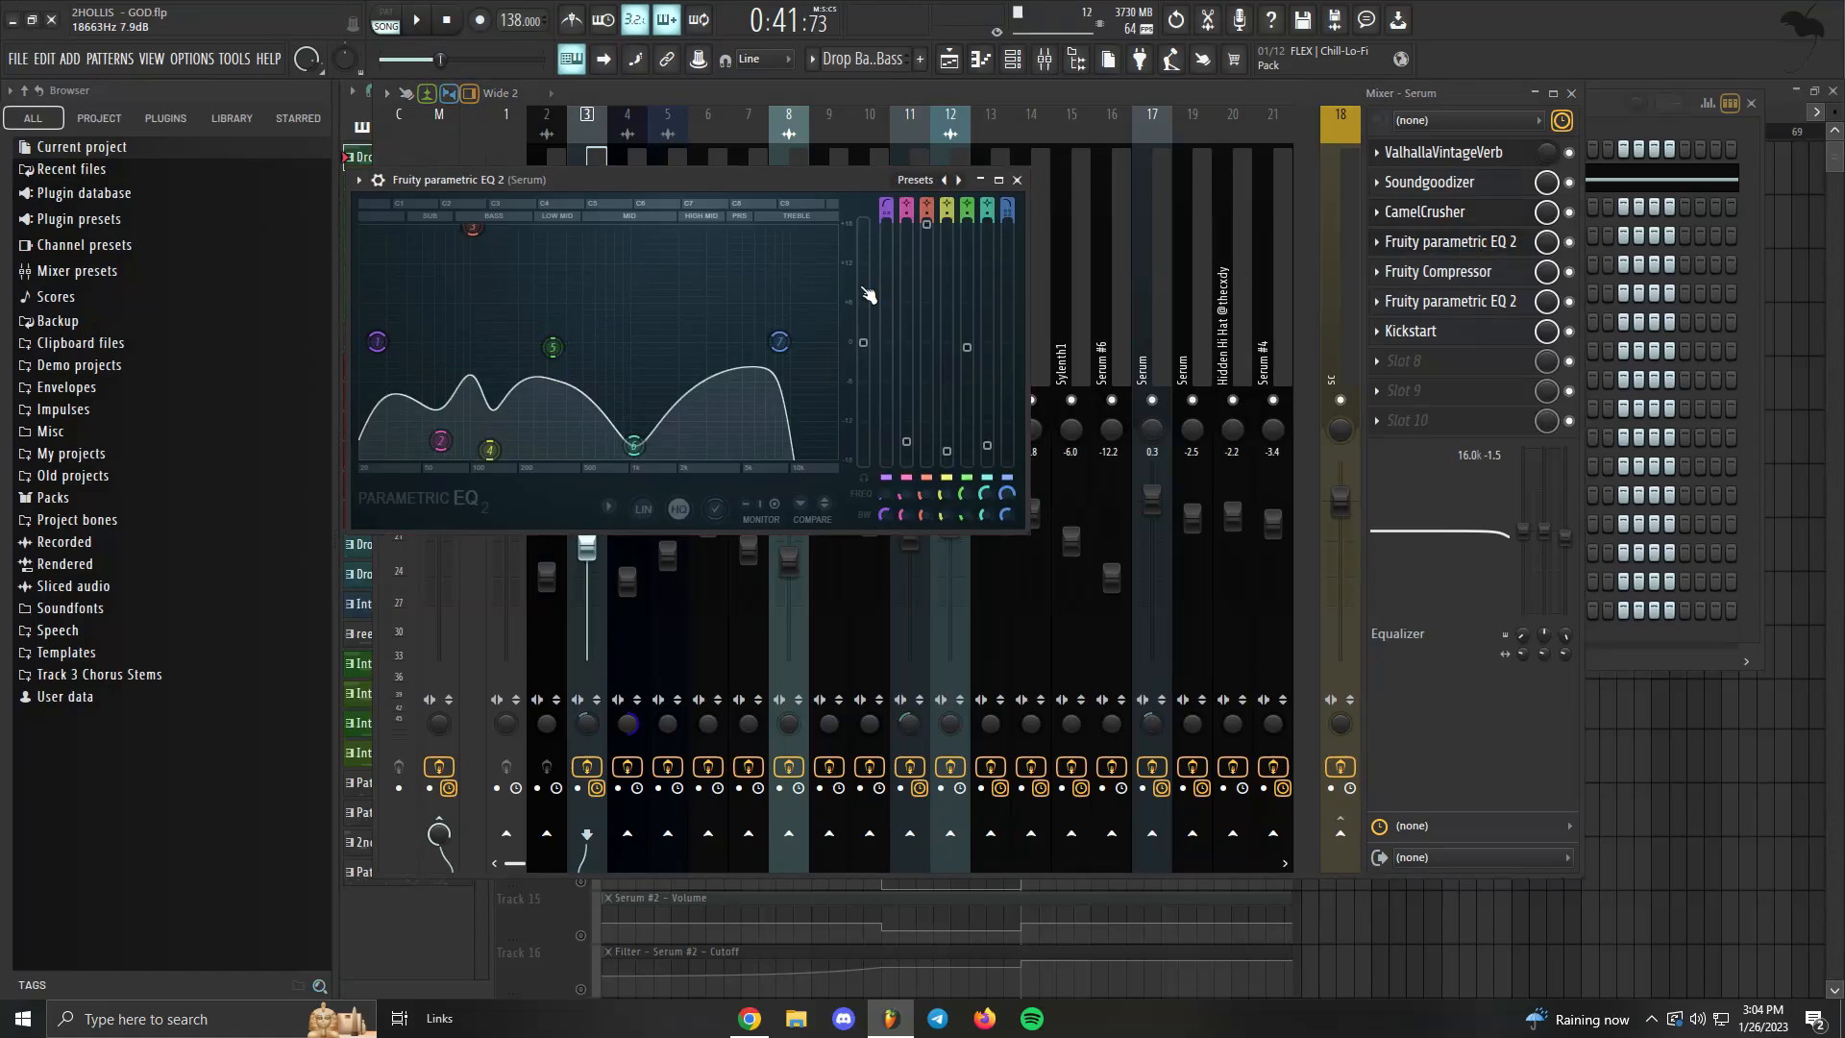
click(1018, 181)
click(1431, 273)
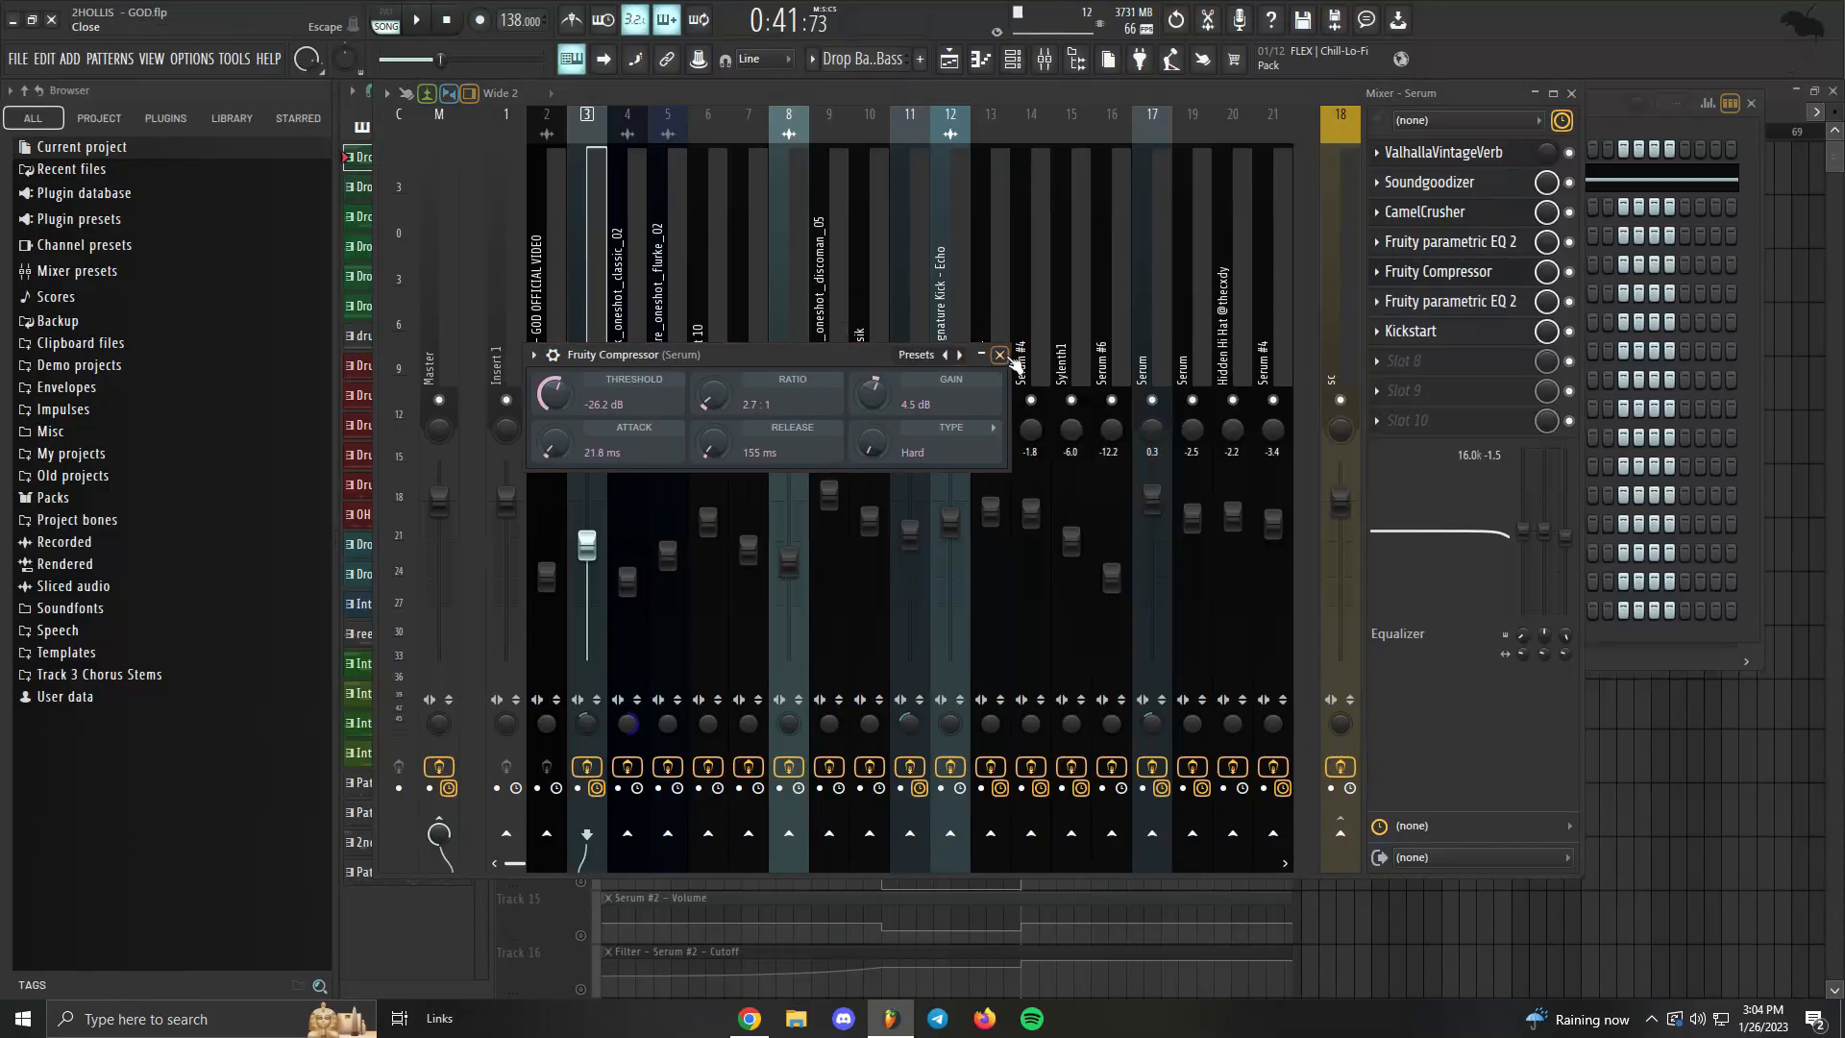
click(1000, 357)
Examine the second Fruity parametric EQ 2 and the Kickstart sidechain effect on the Big Bass track, then close the mixer.
click(1446, 300)
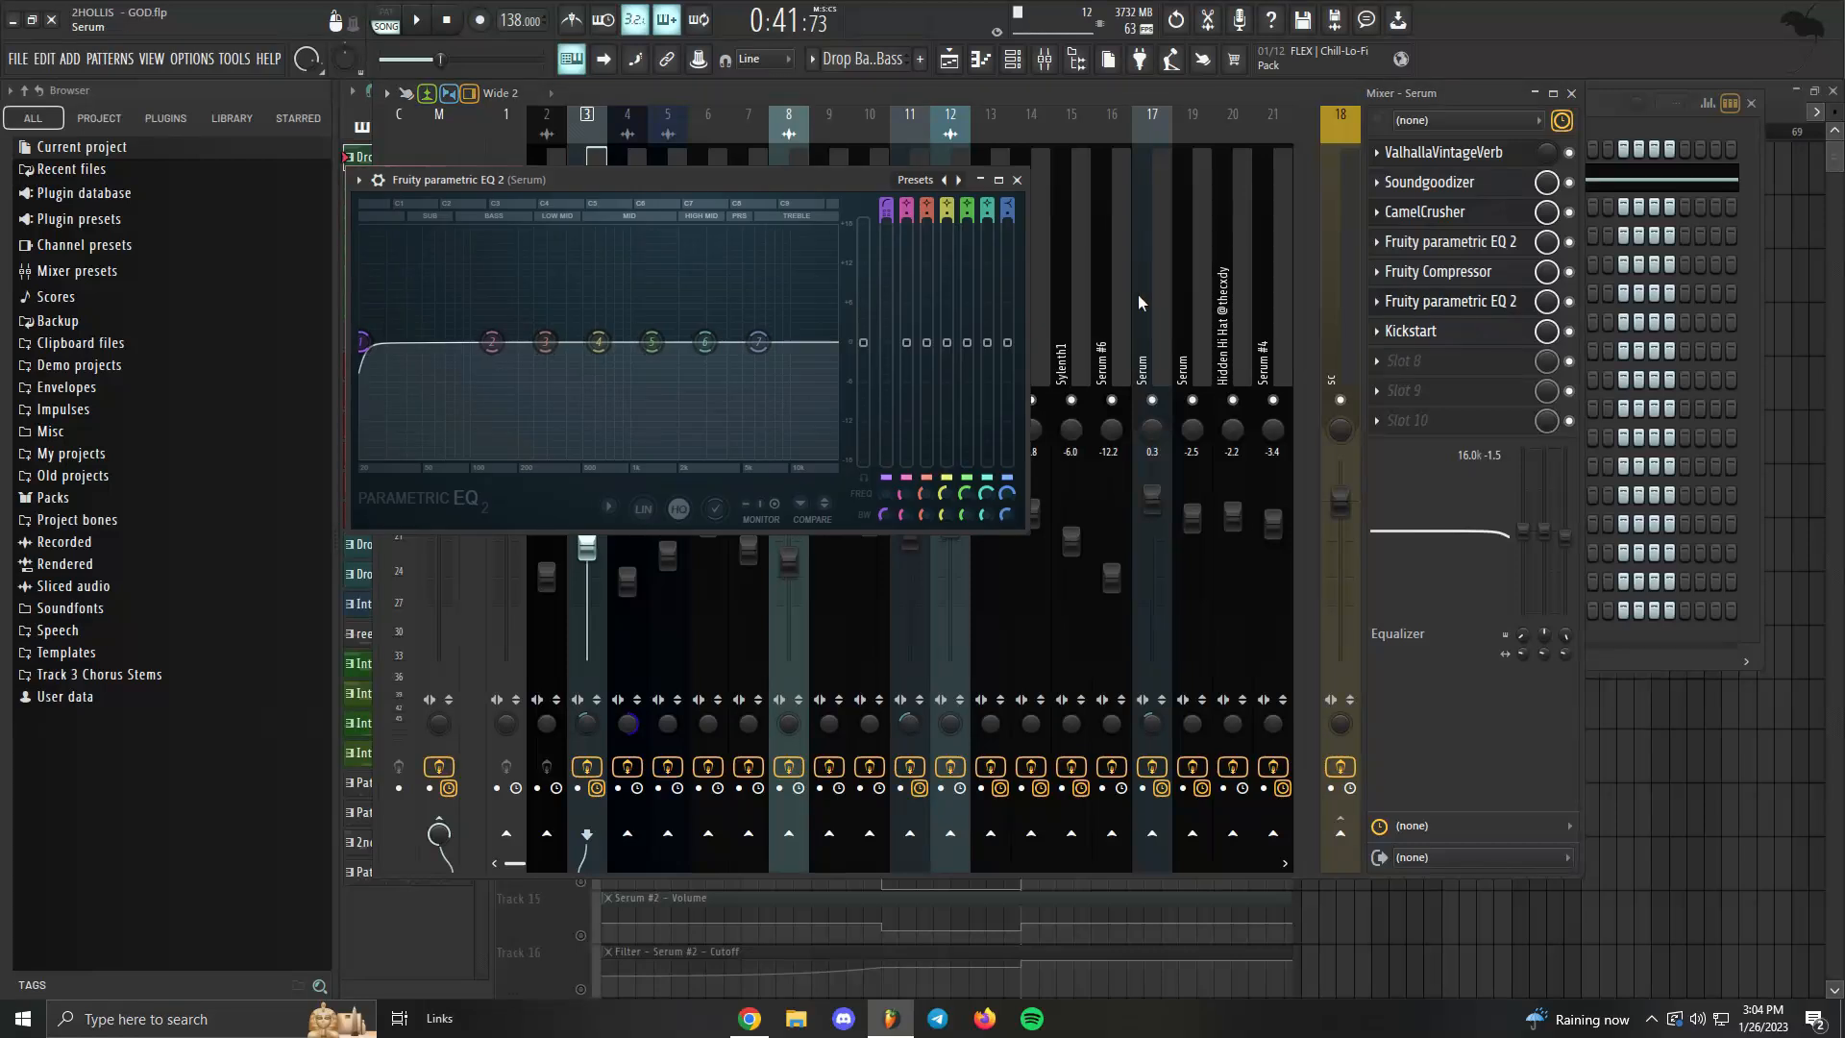
click(1017, 180)
click(1410, 331)
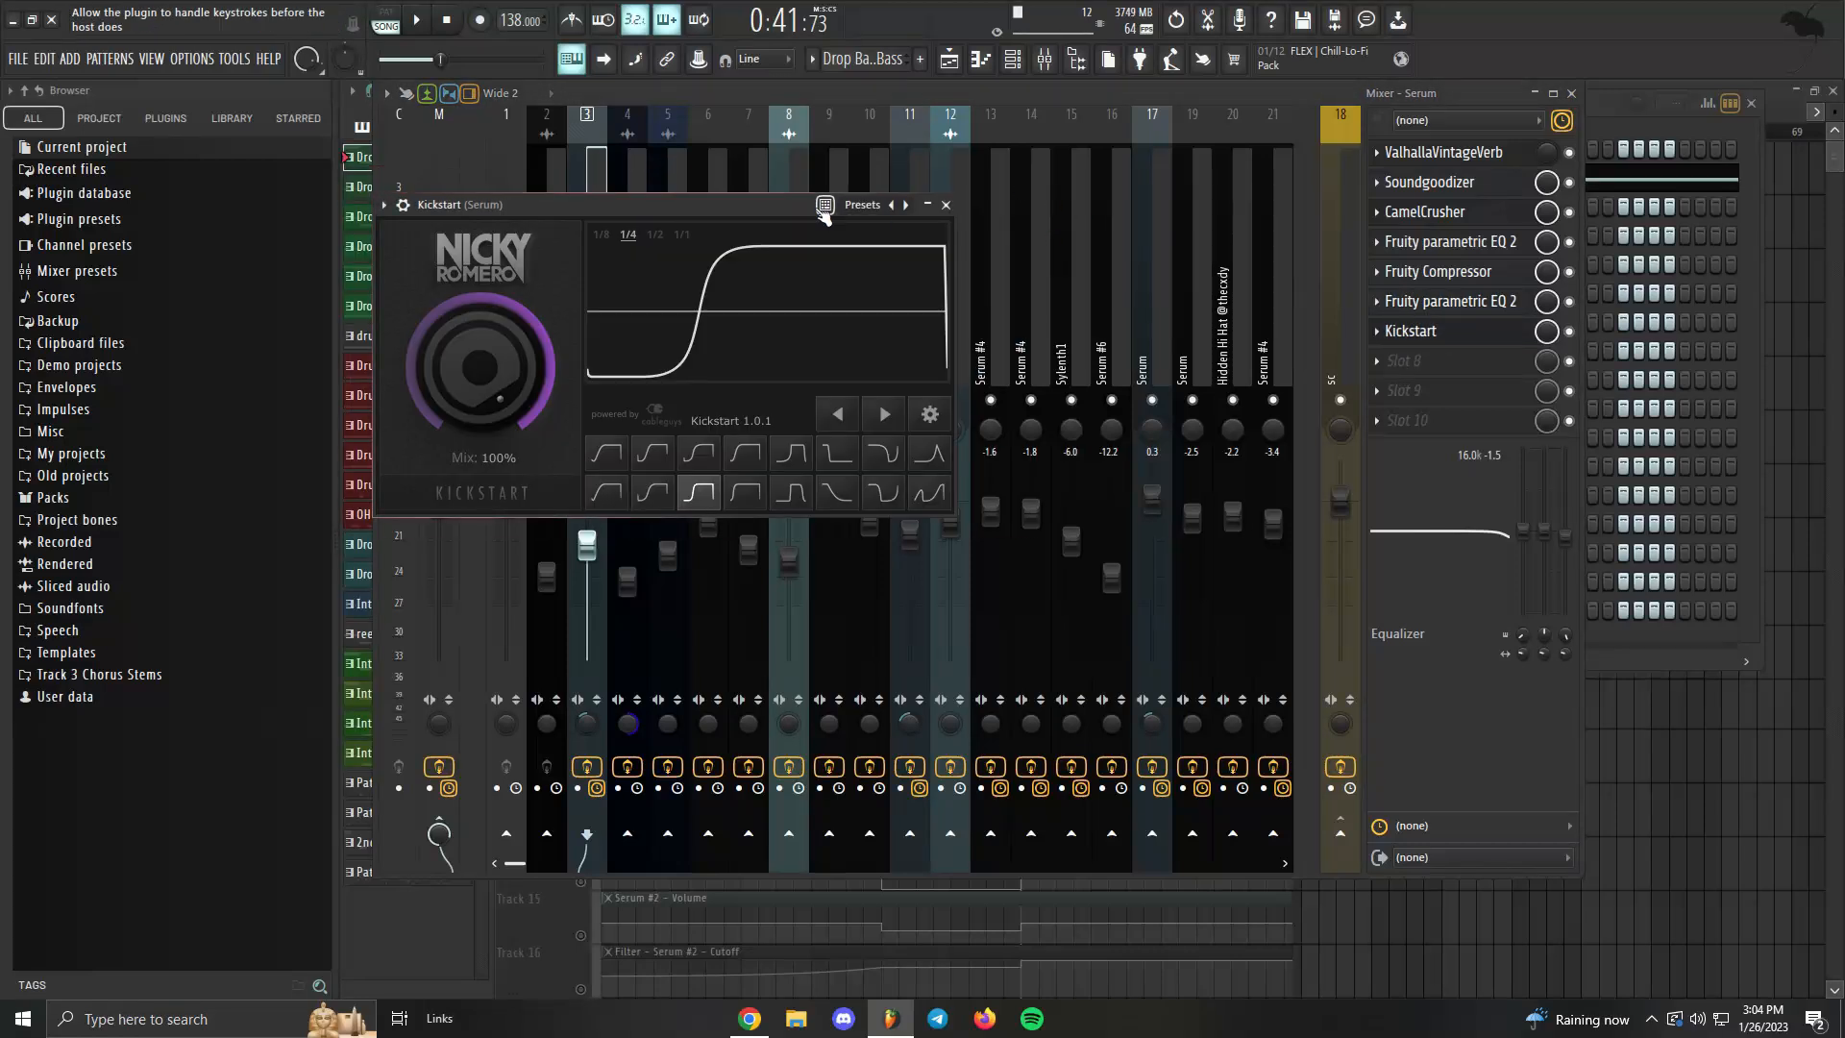
click(945, 205)
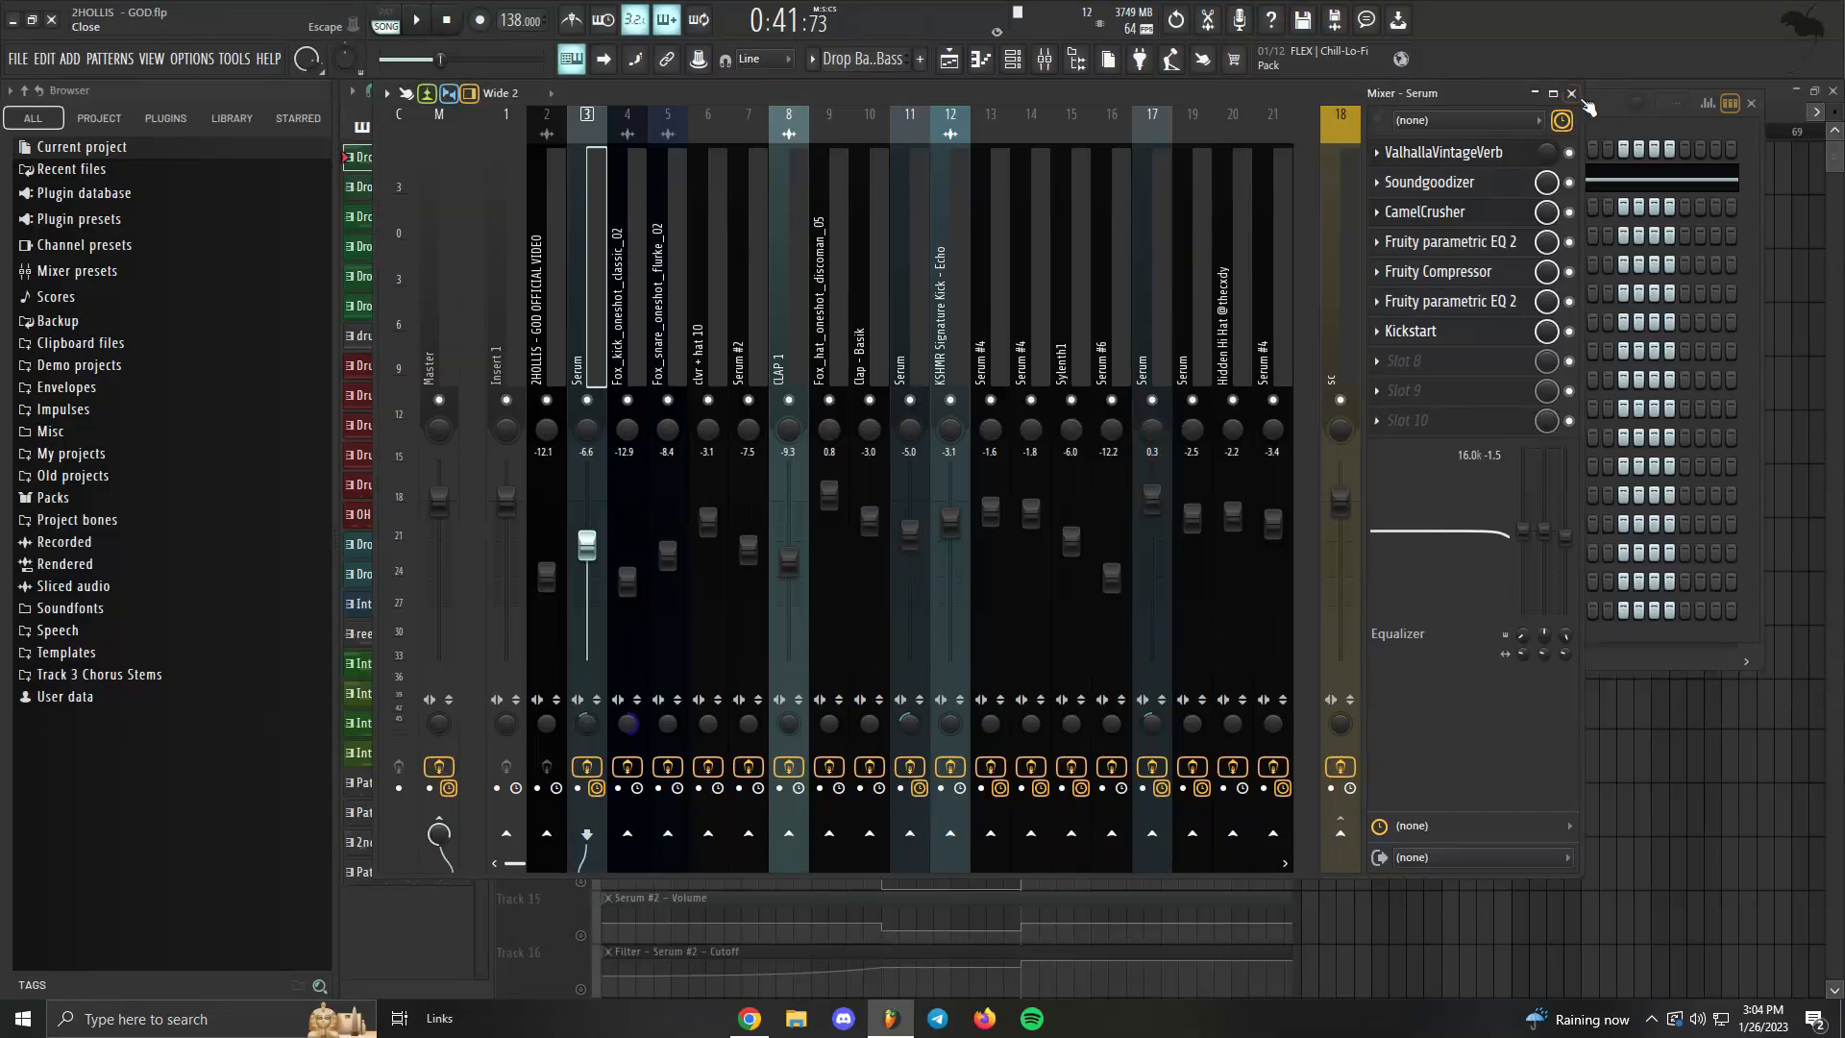
click(1572, 93)
With the channel rack open, create a new empty pattern and add a new Serum channel to it.
key(F6)
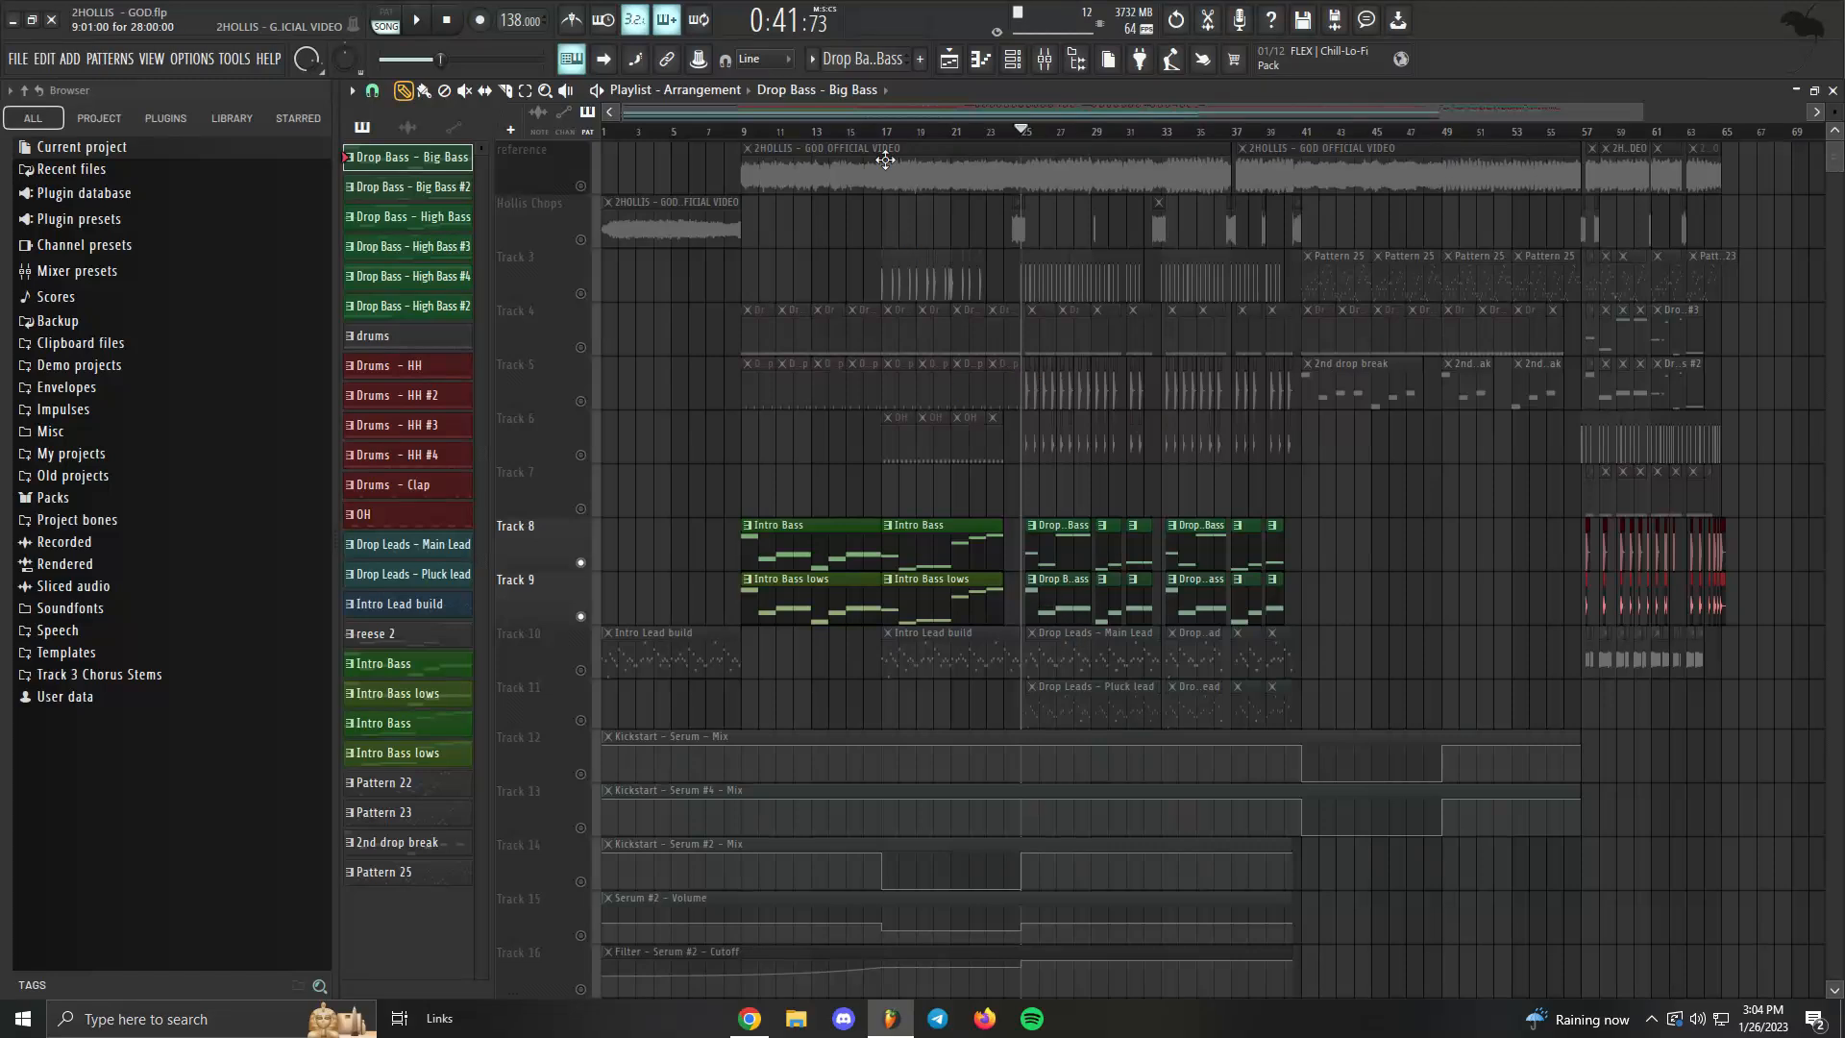
click(1012, 59)
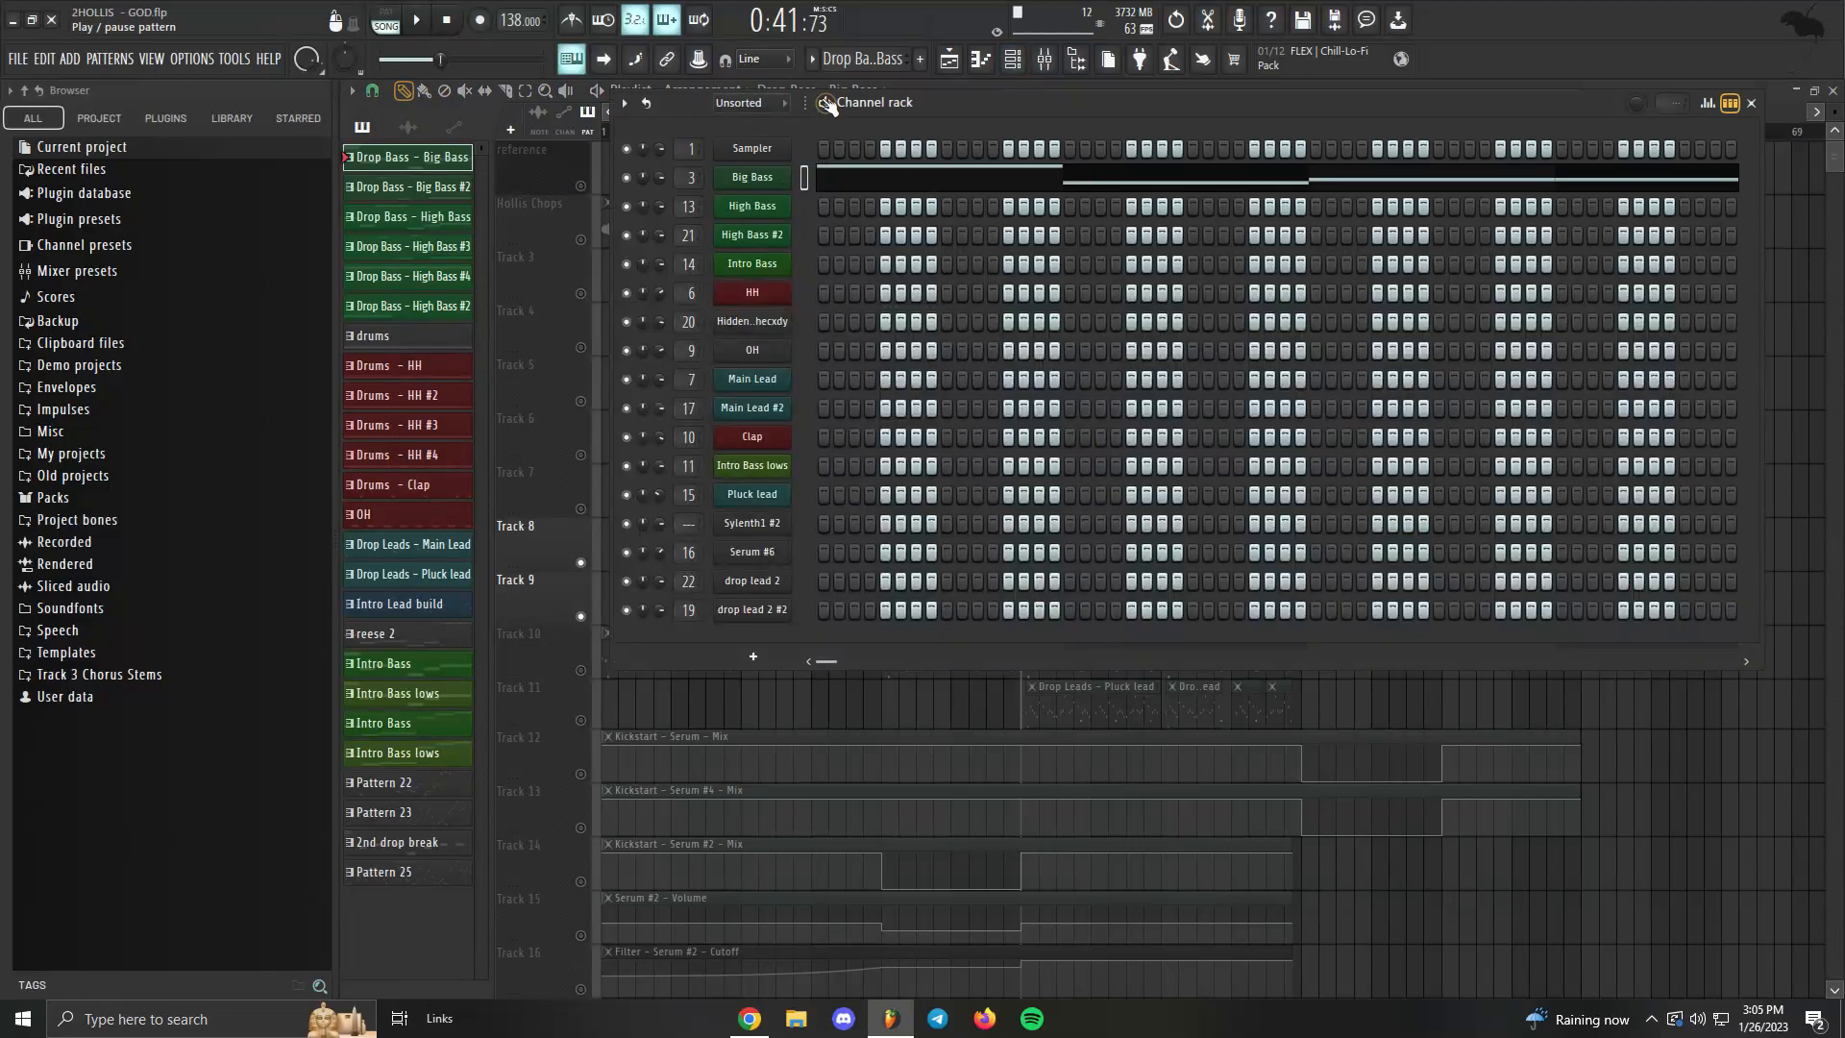
click(923, 62)
click(82, 59)
click(245, 712)
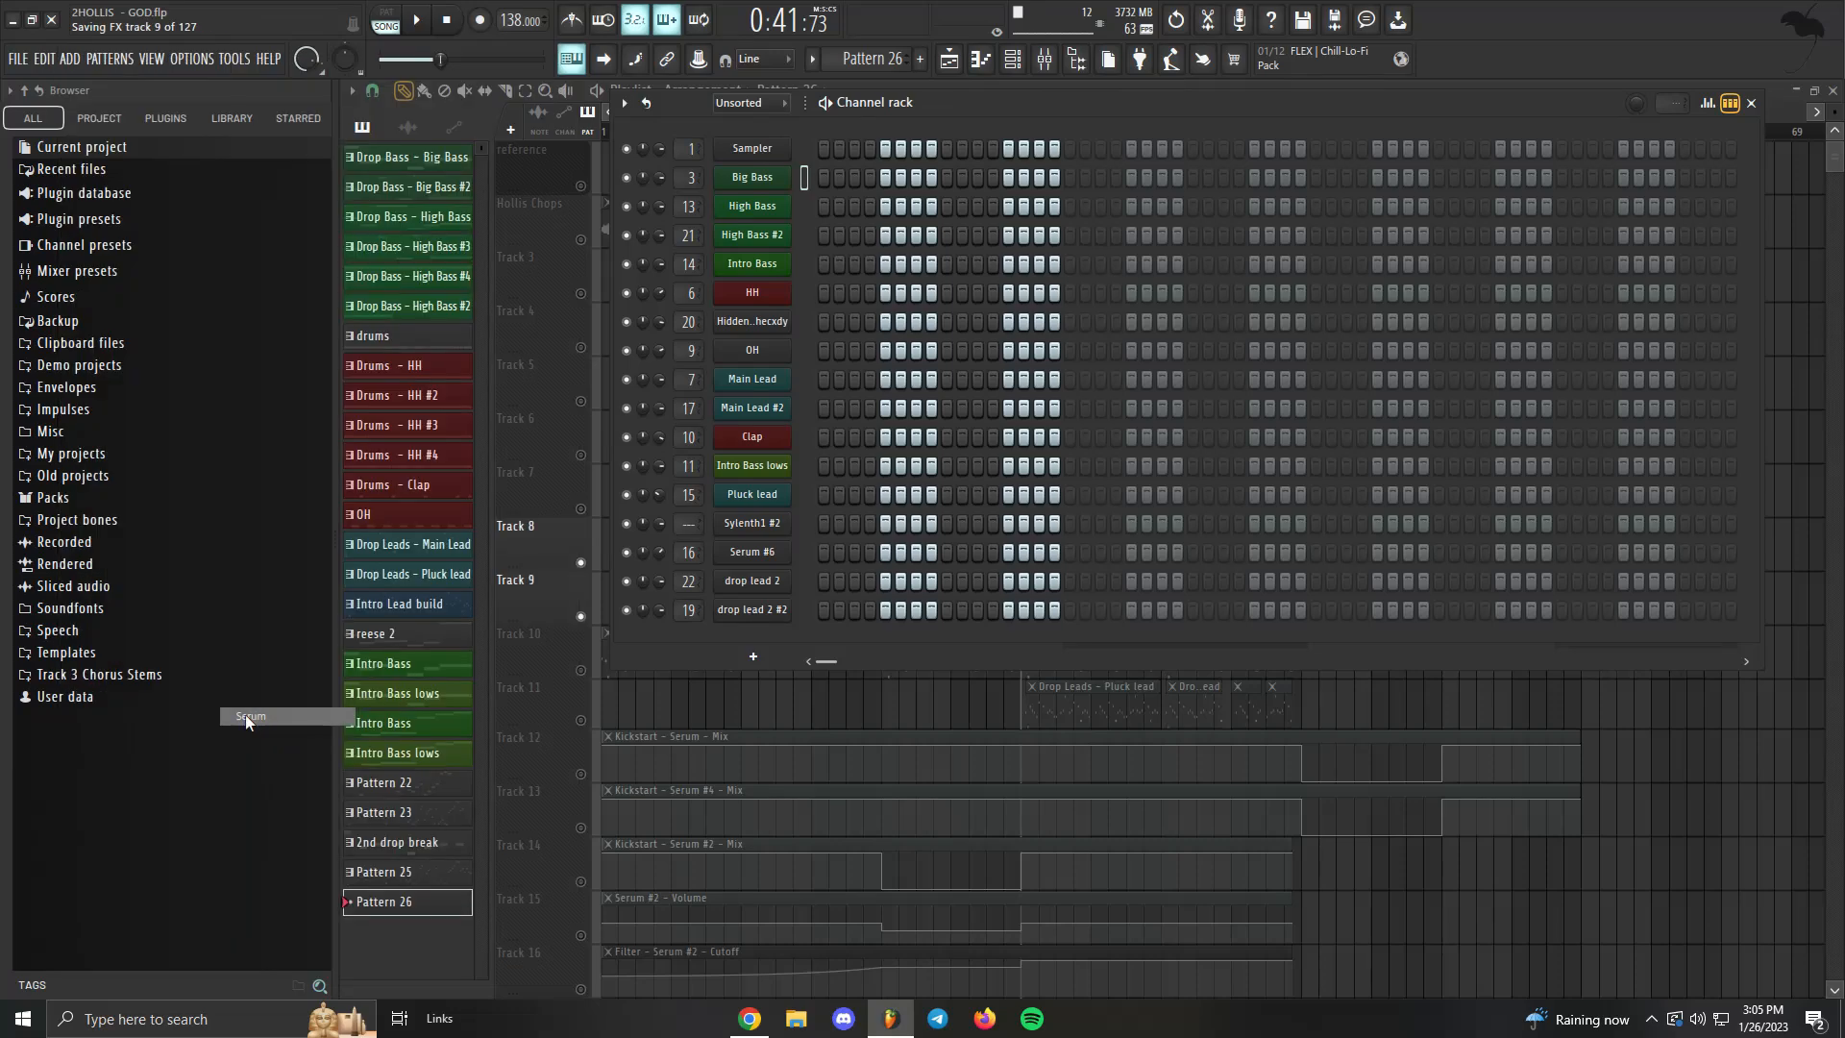
drag(720, 246, 792, 214)
Load the LEAD - Big Verb preset from the ! Falci - Dancewave pack into the new Serum.
click(780, 246)
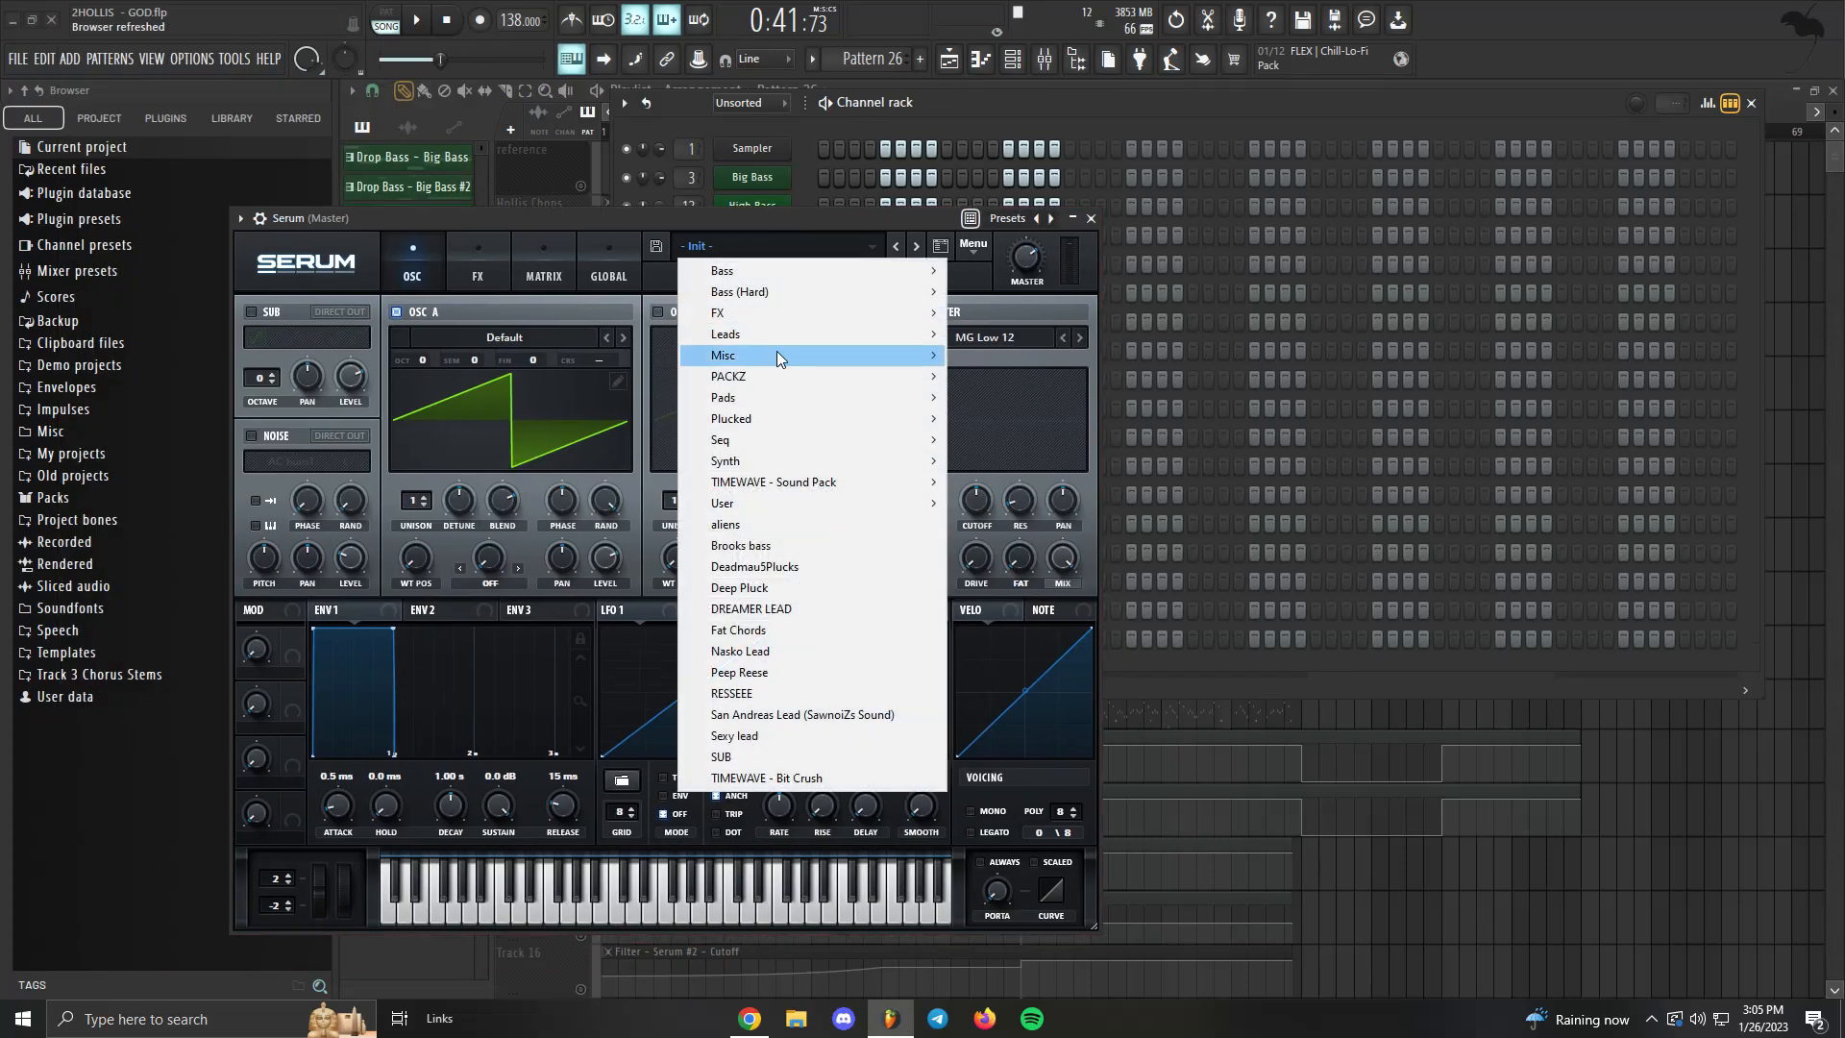
mouse_move(784, 382)
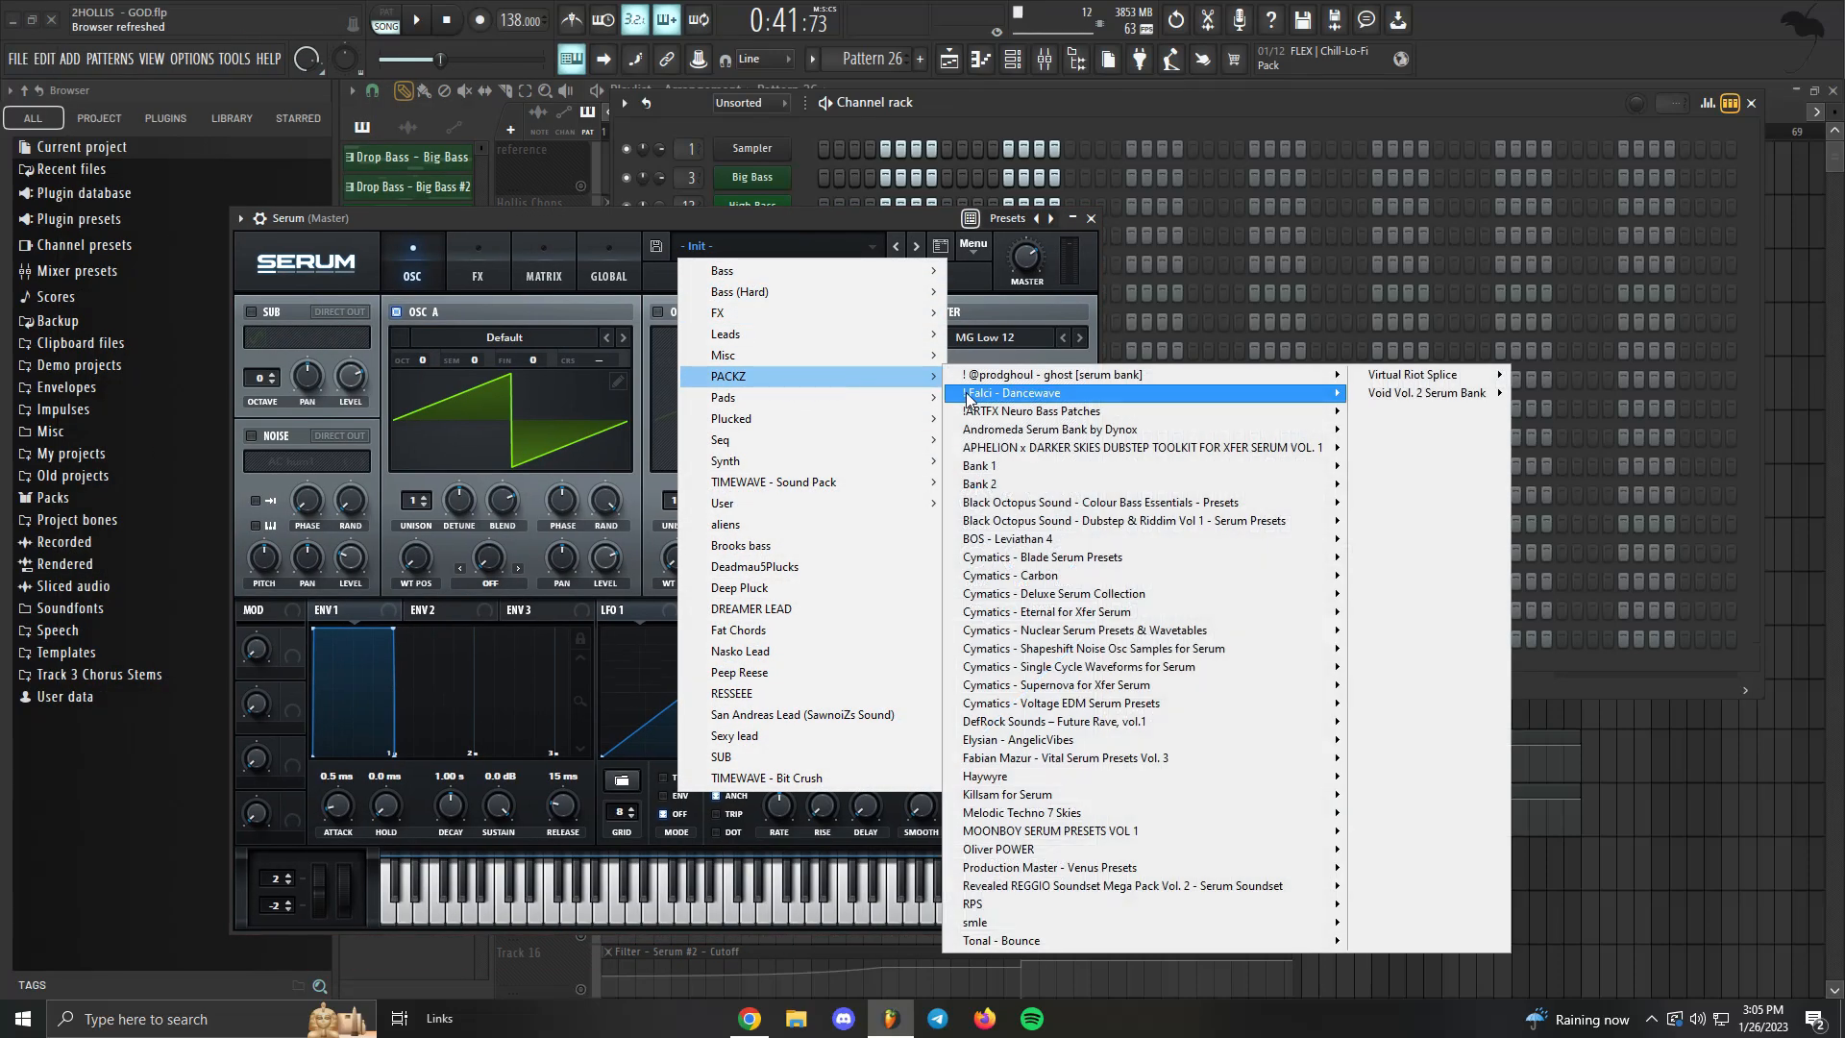
mouse_move(1023, 398)
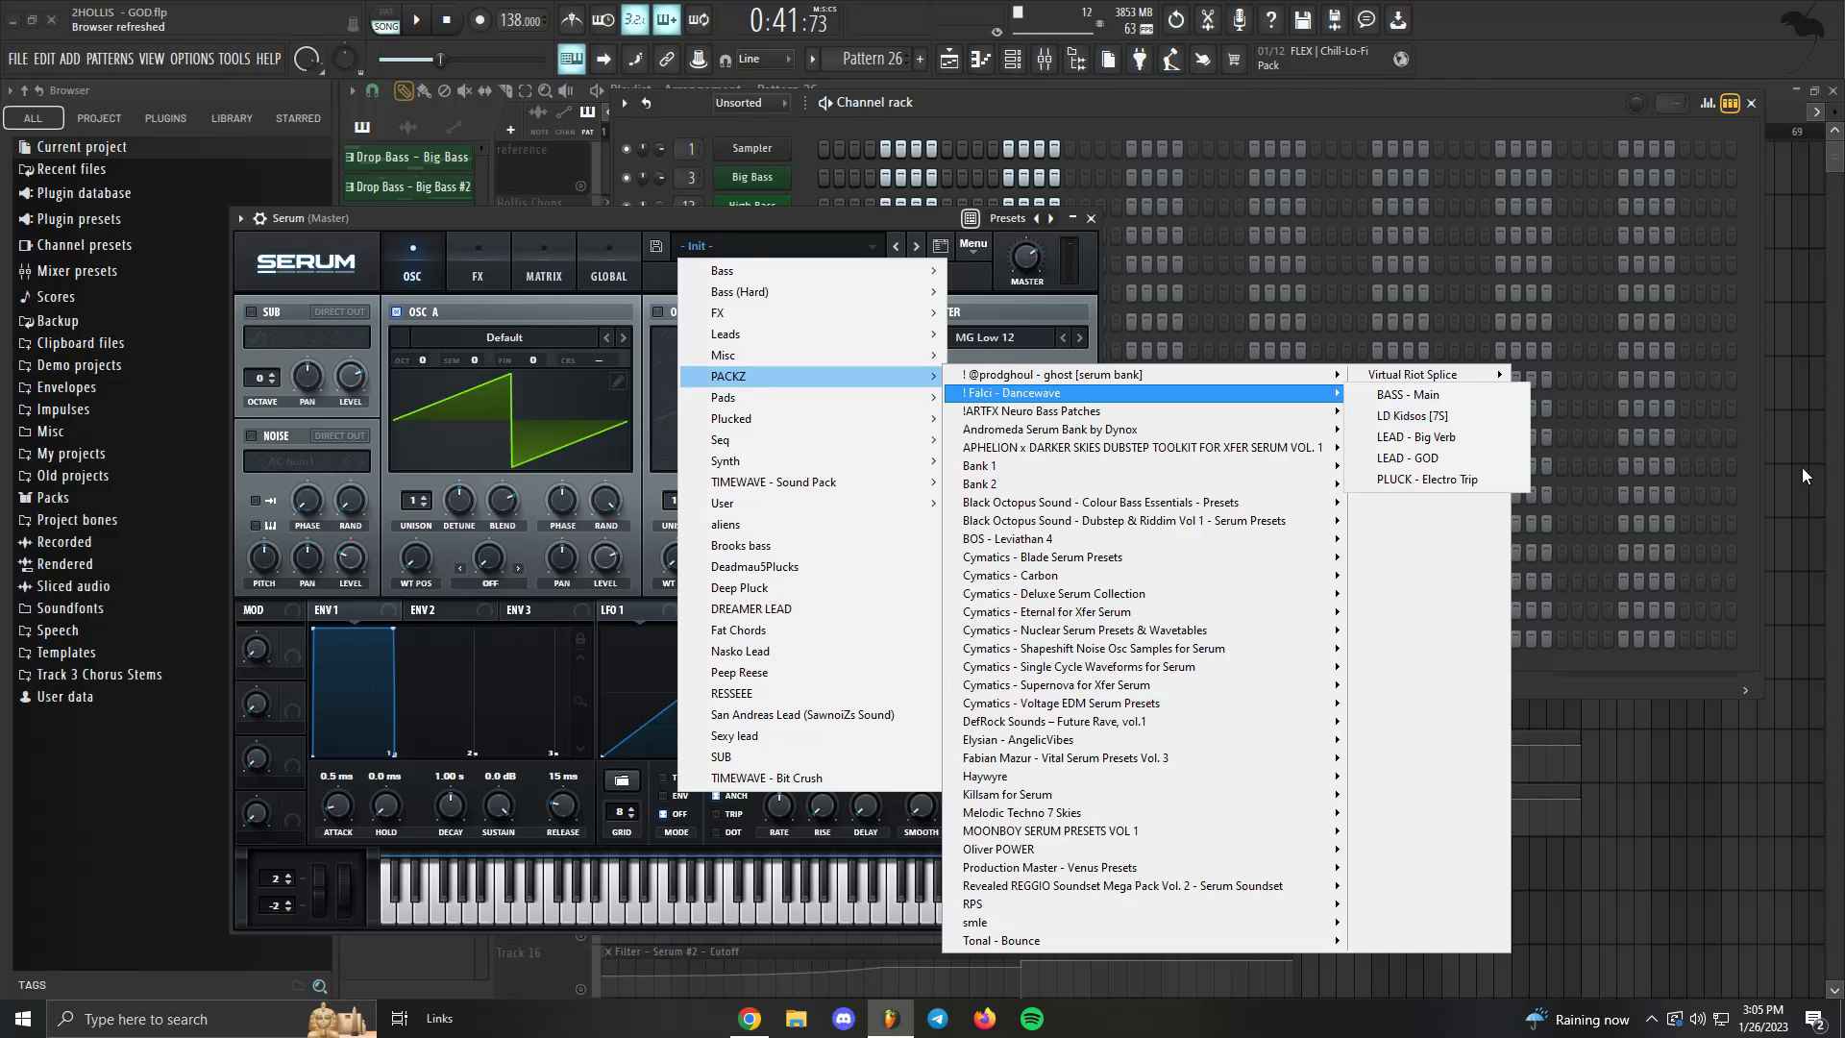
mouse_move(783, 344)
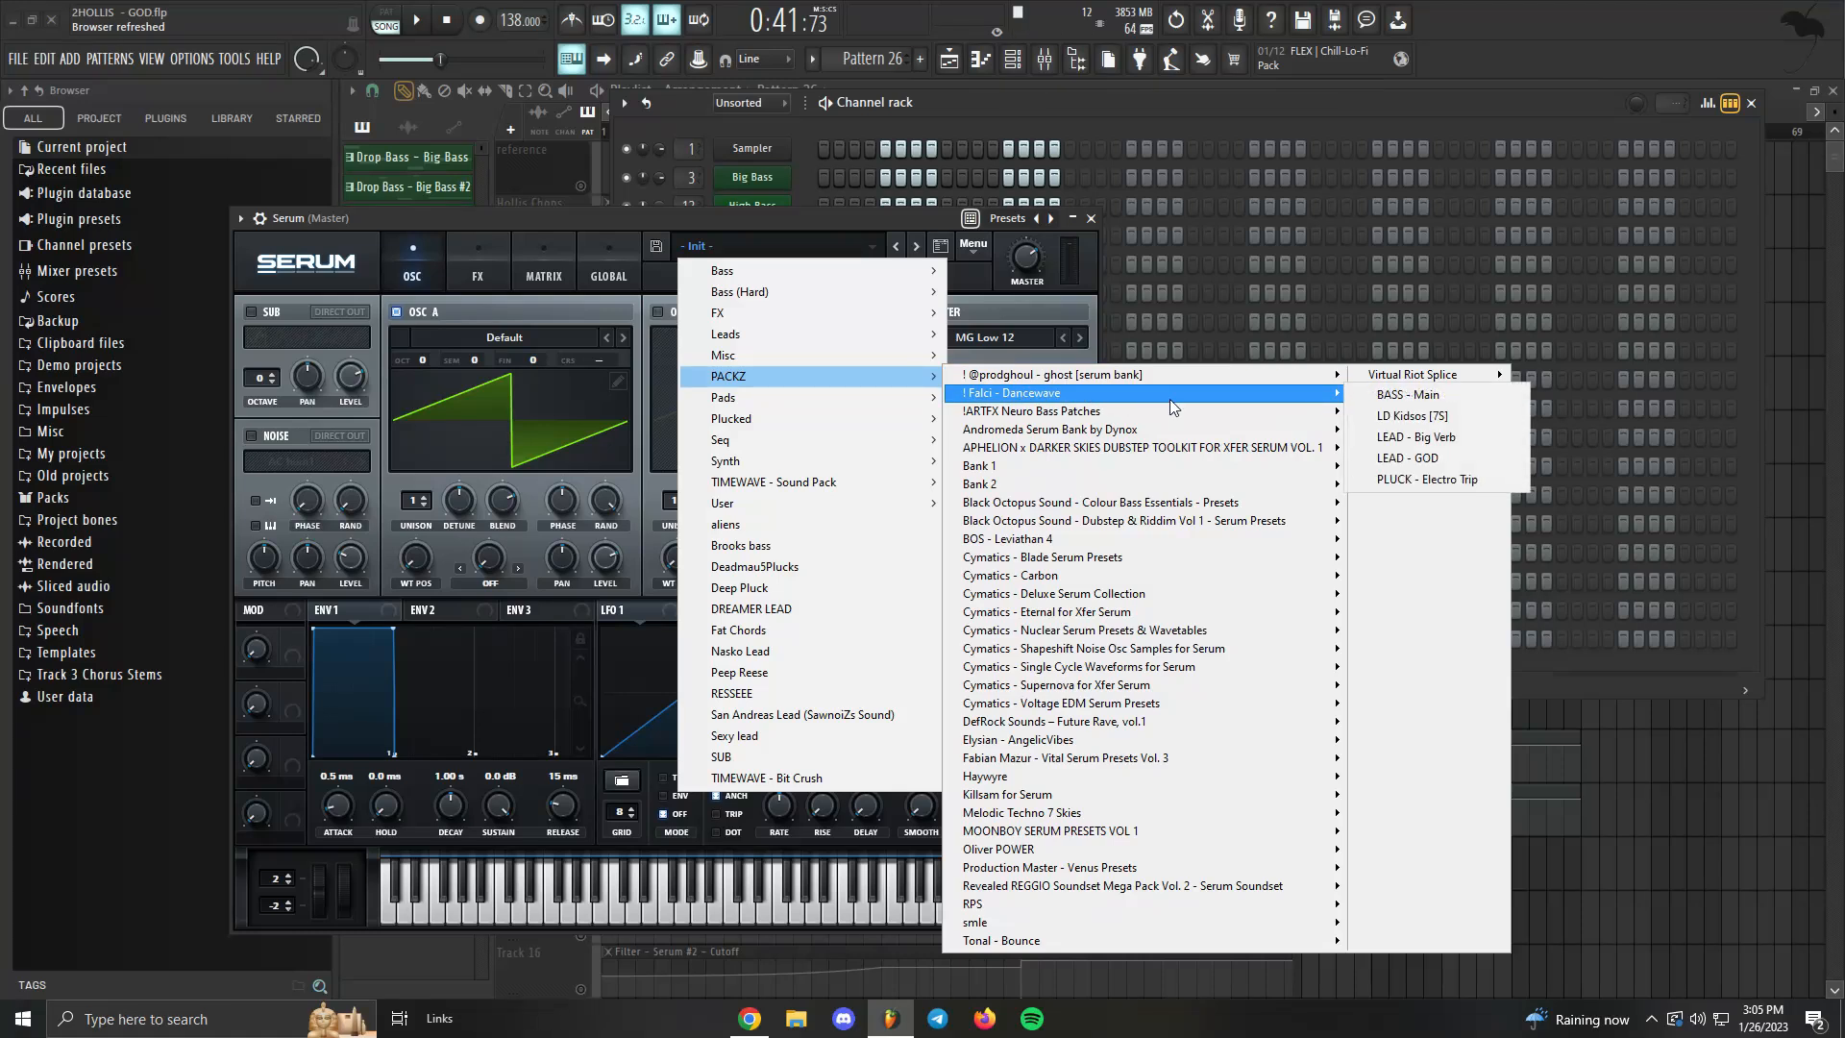
click(1449, 443)
drag(678, 218, 834, 223)
Route the new Serum channel to the free mixer track 24, then close the synth window.
click(1046, 59)
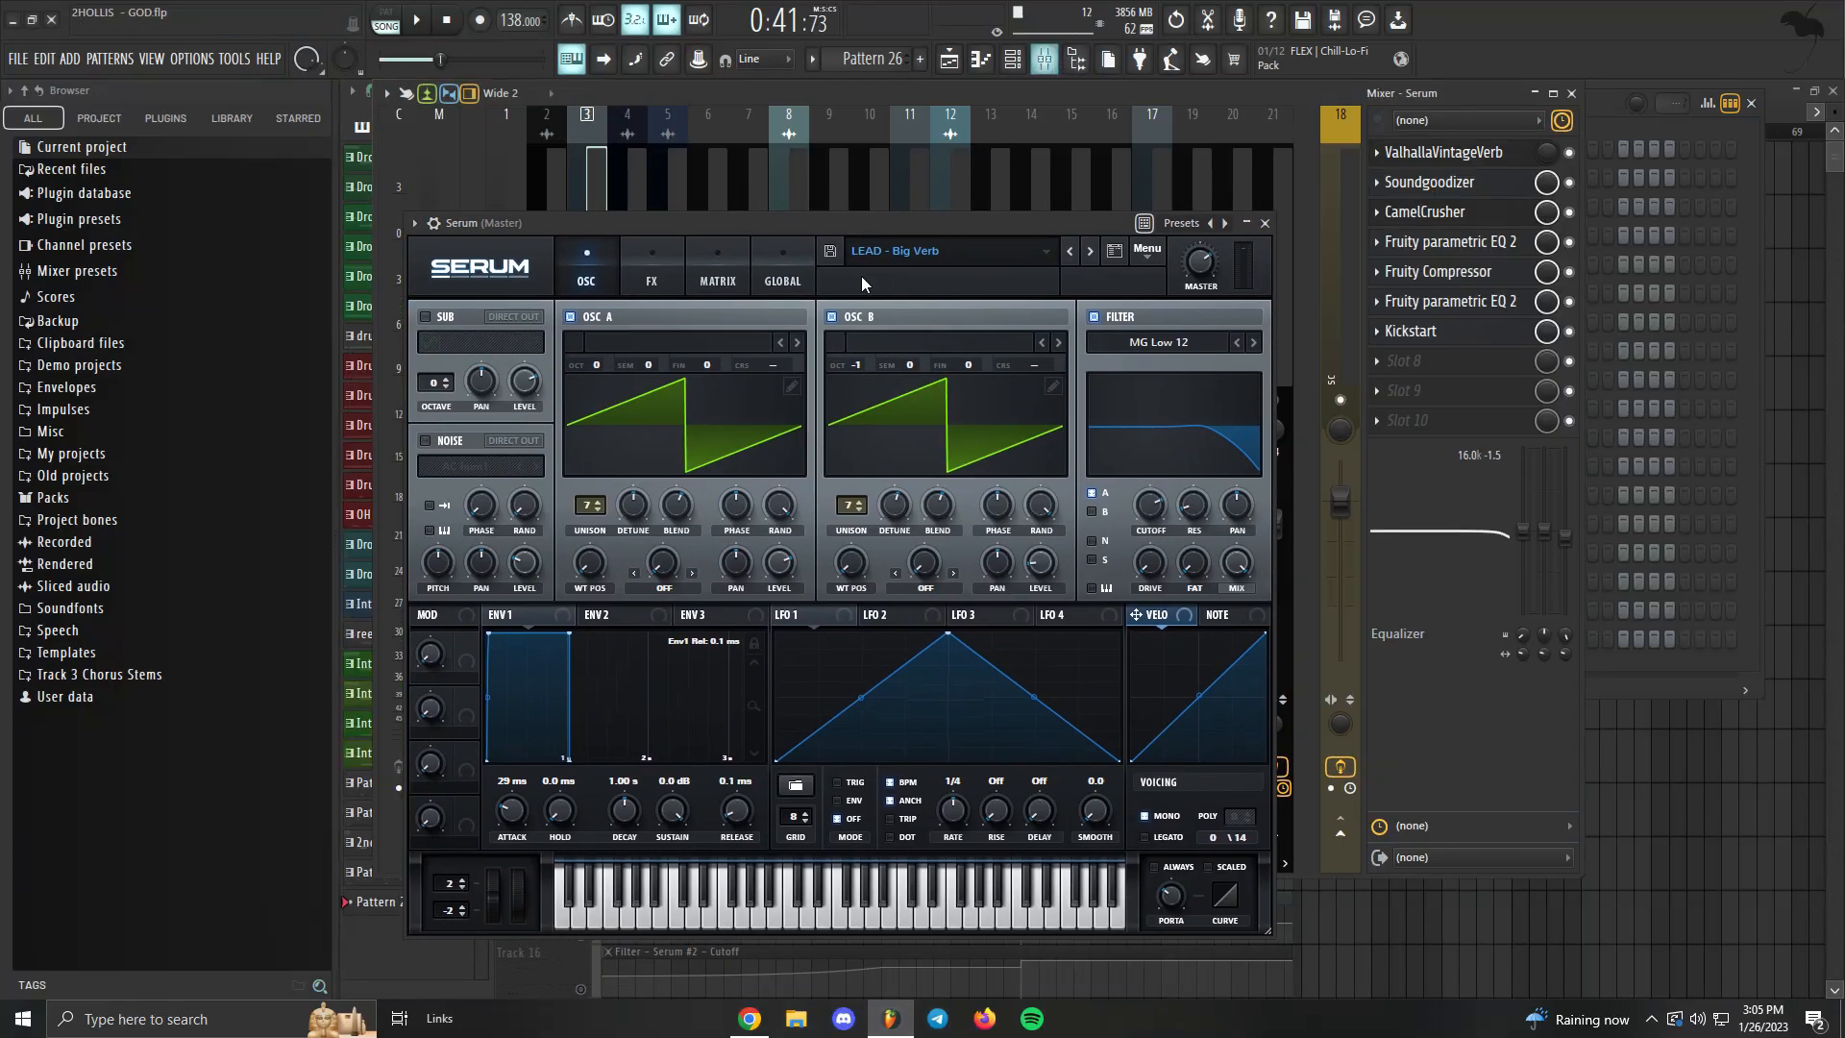
click(1046, 58)
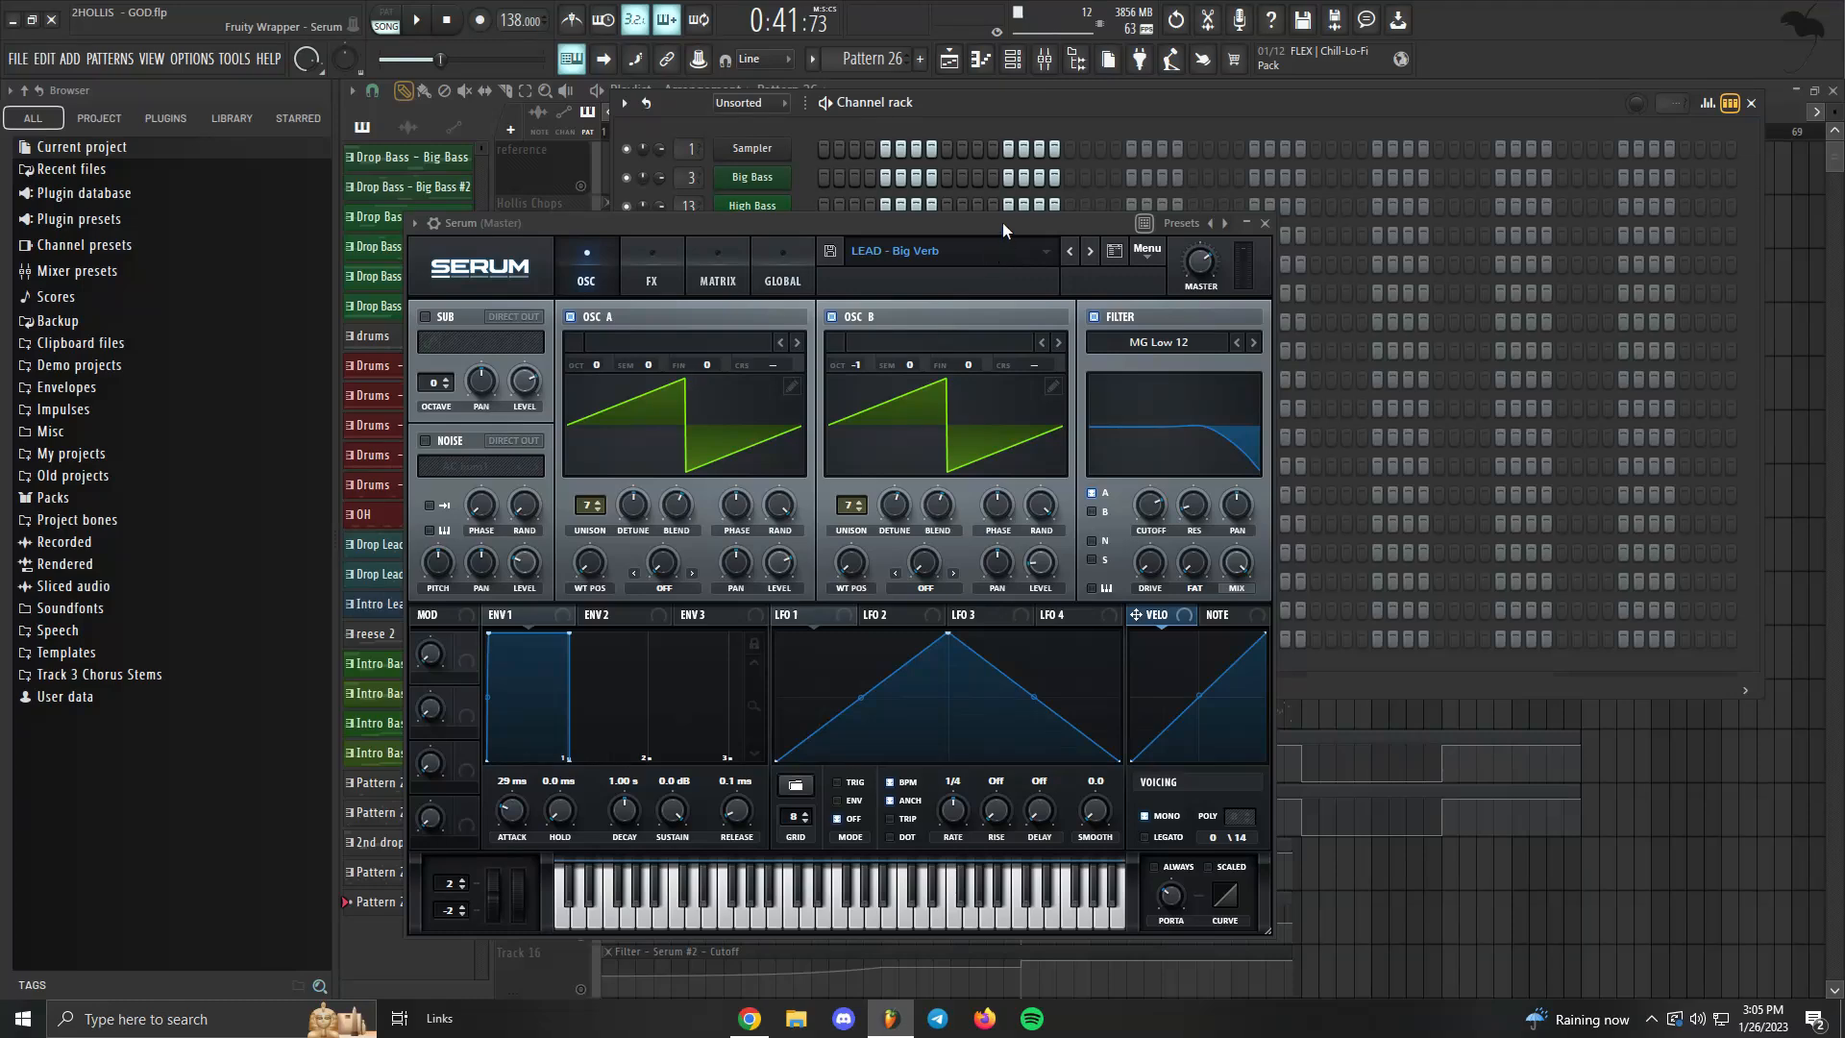
drag(1001, 222, 1403, 621)
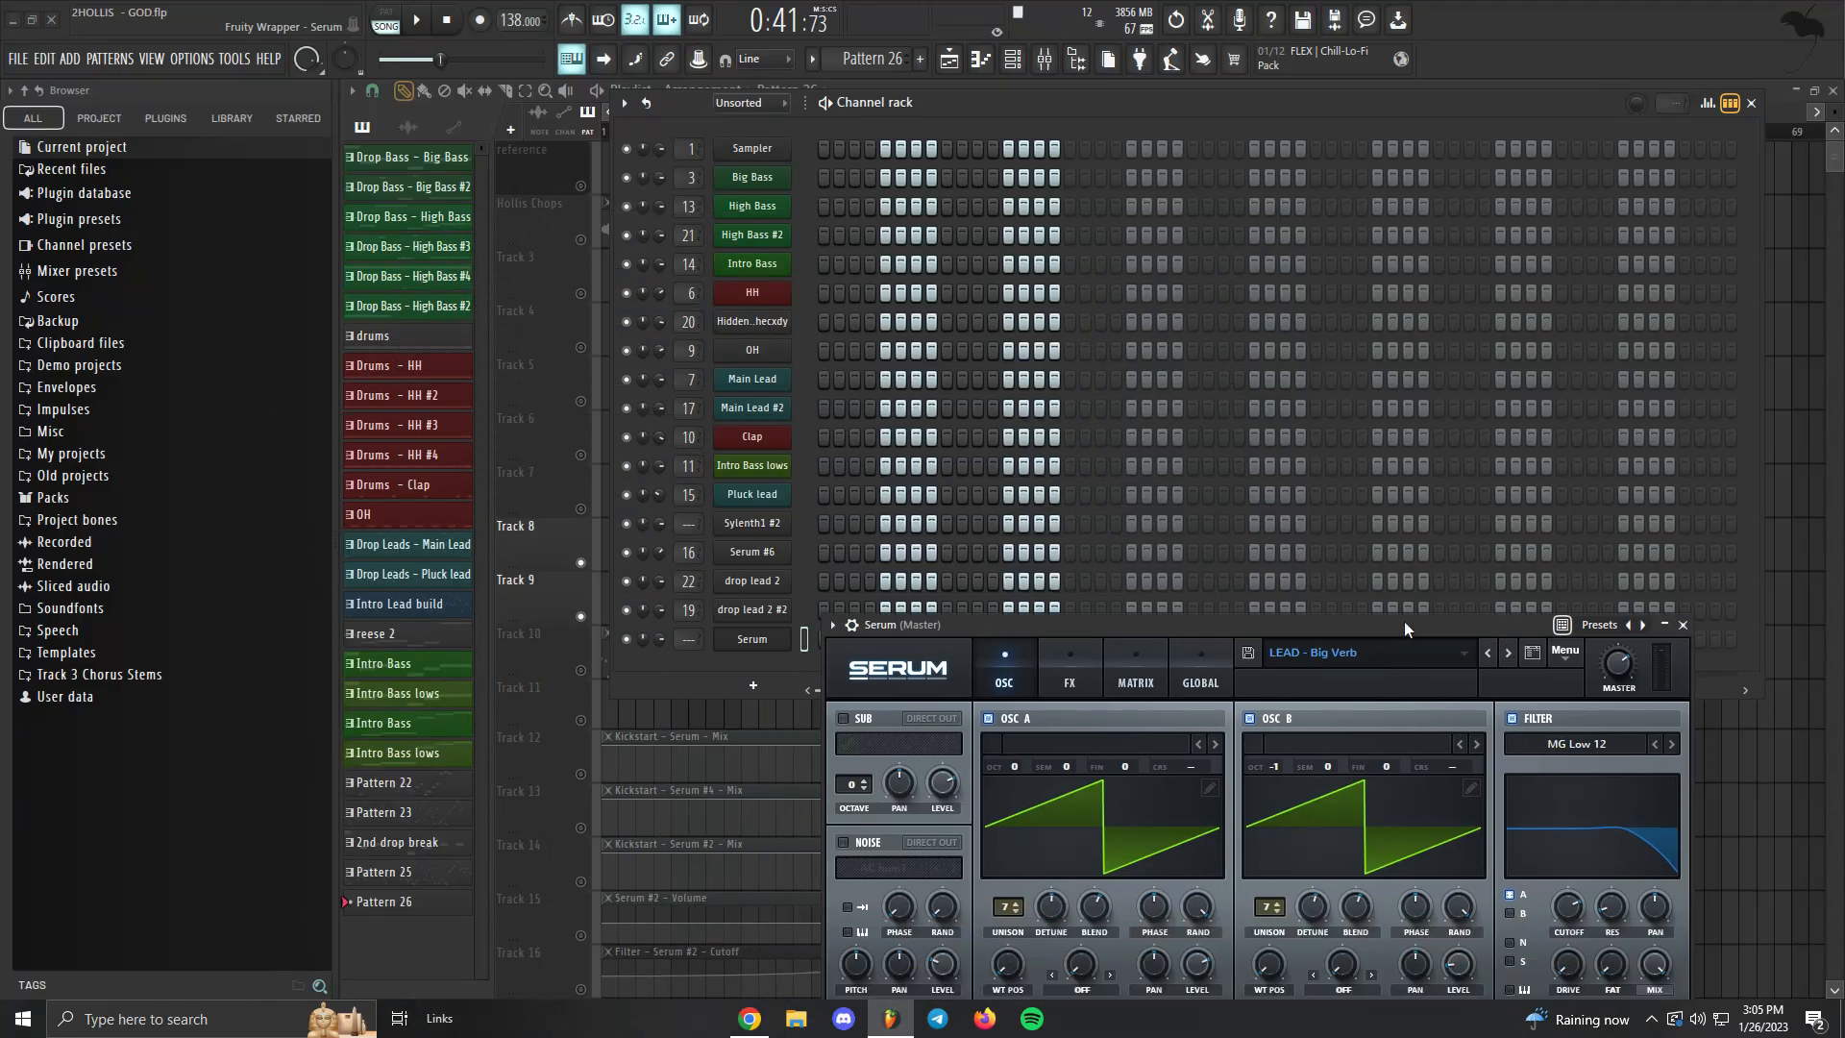
click(765, 635)
click(769, 639)
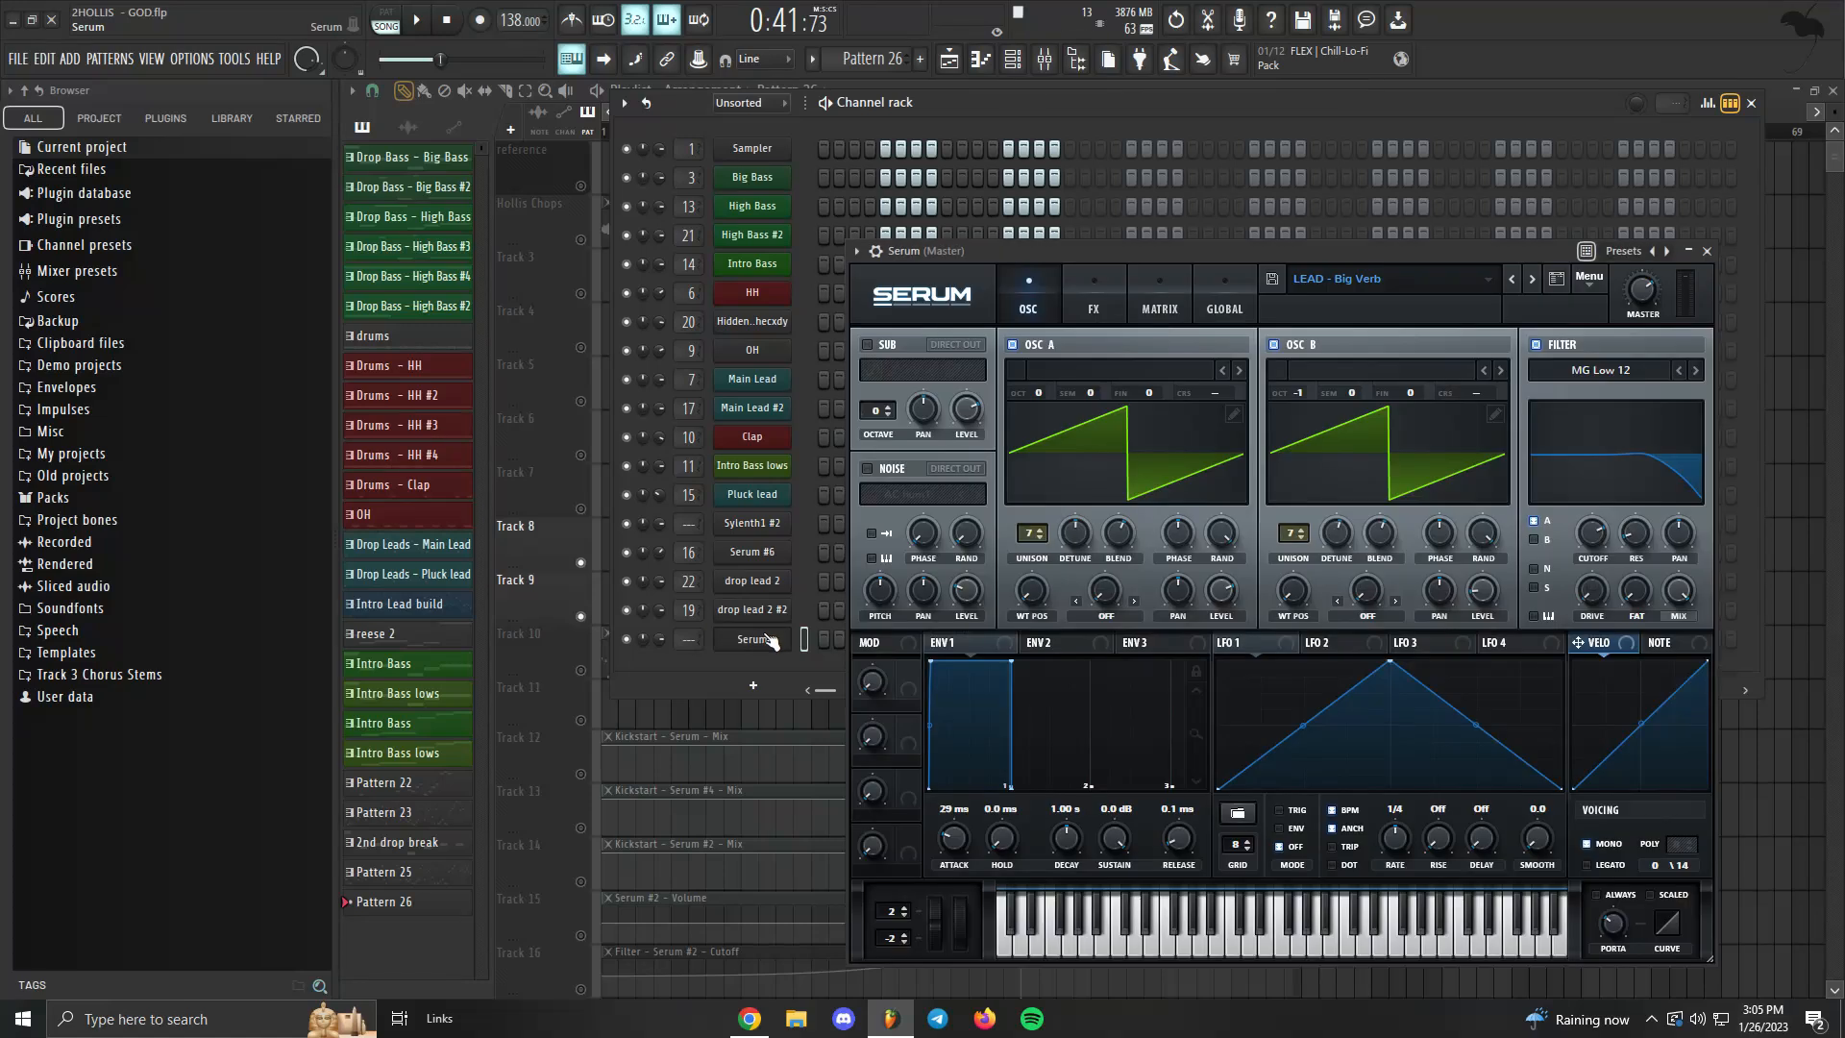
click(856, 250)
click(1115, 311)
drag(1340, 256, 1249, 185)
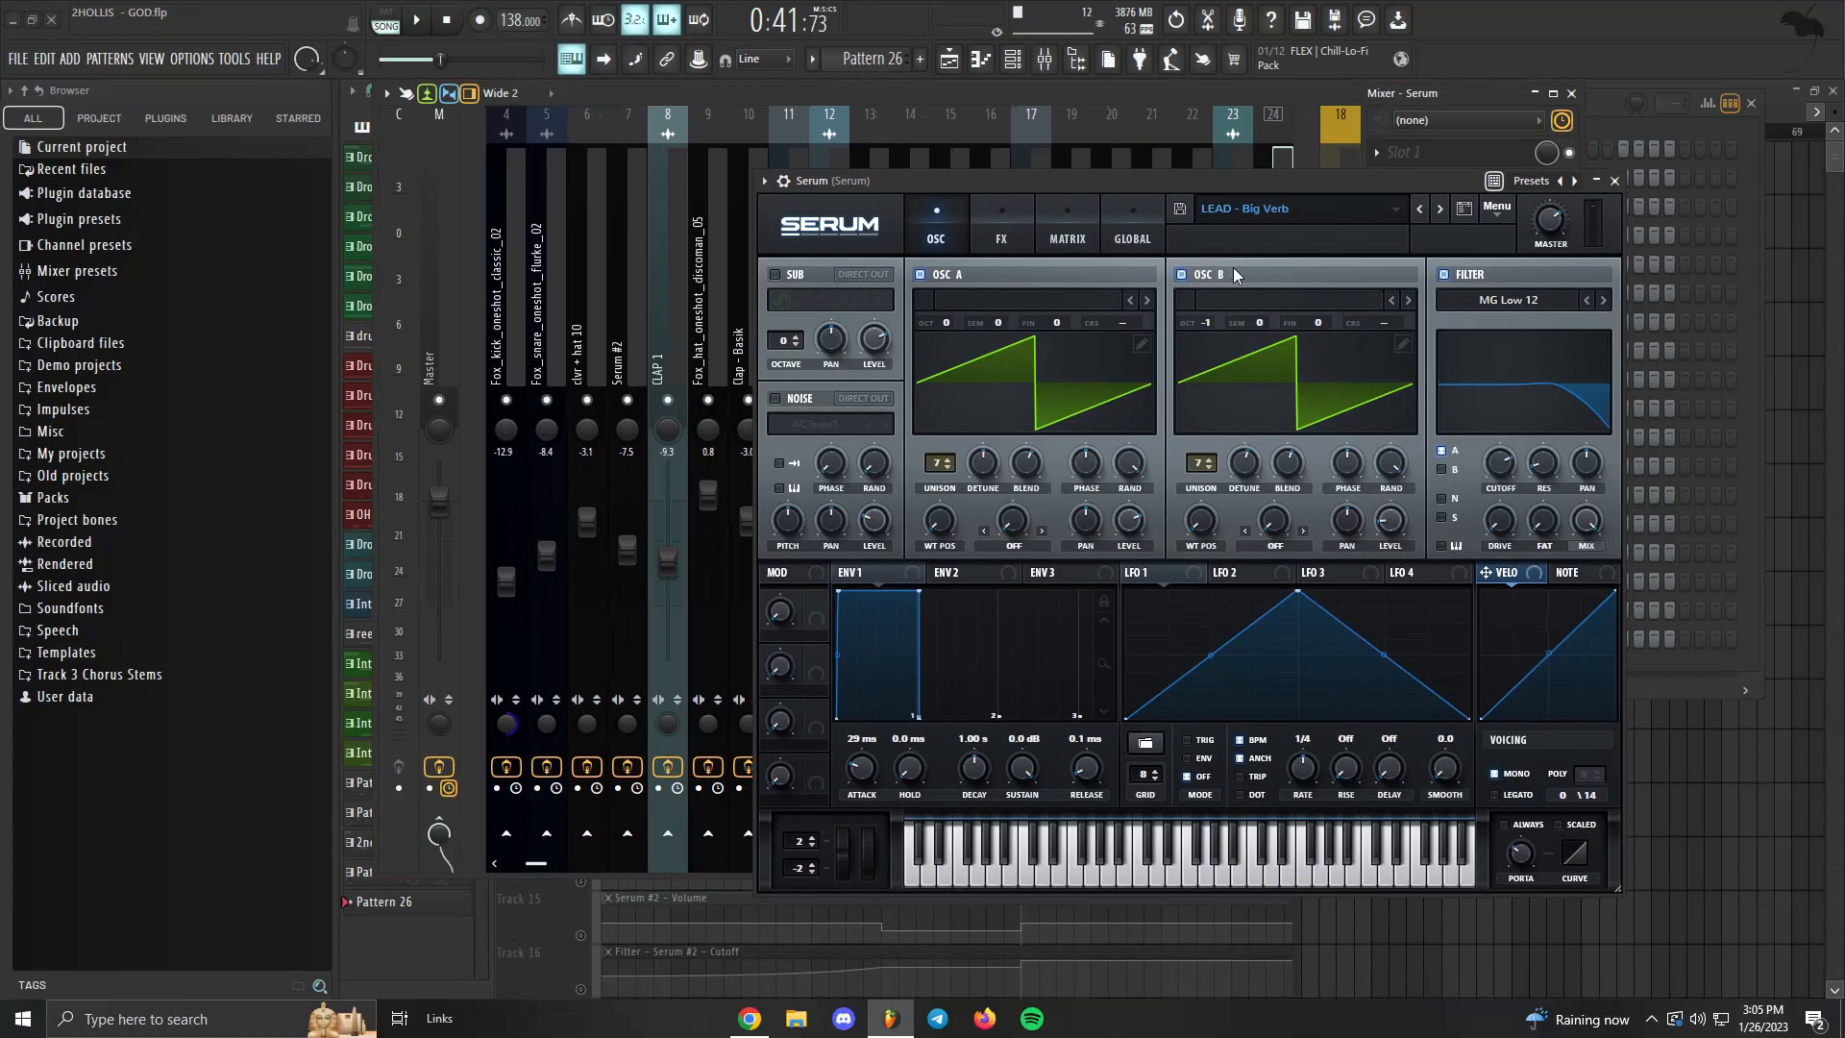
click(1618, 182)
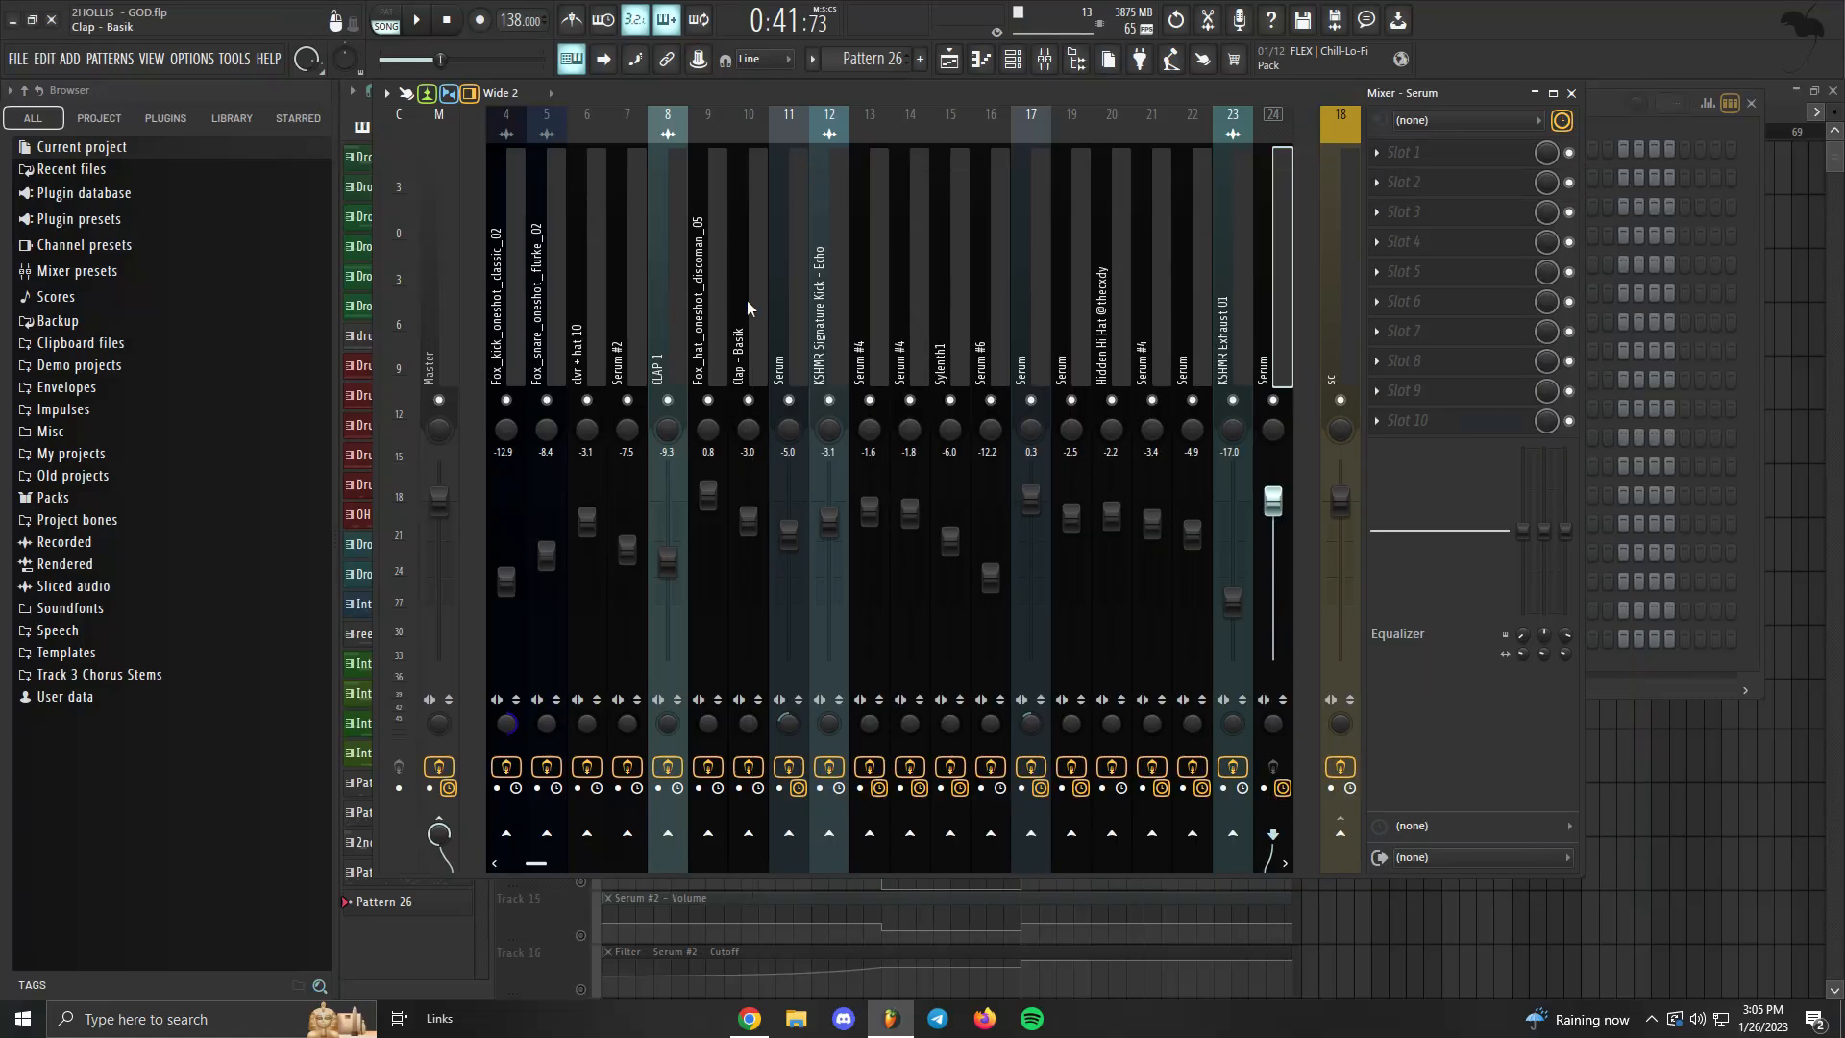
Load the BIG VERB mixer track state onto the new Serum's mixer track, then close the mixer.
right_click(1272, 221)
mouse_move(1364, 226)
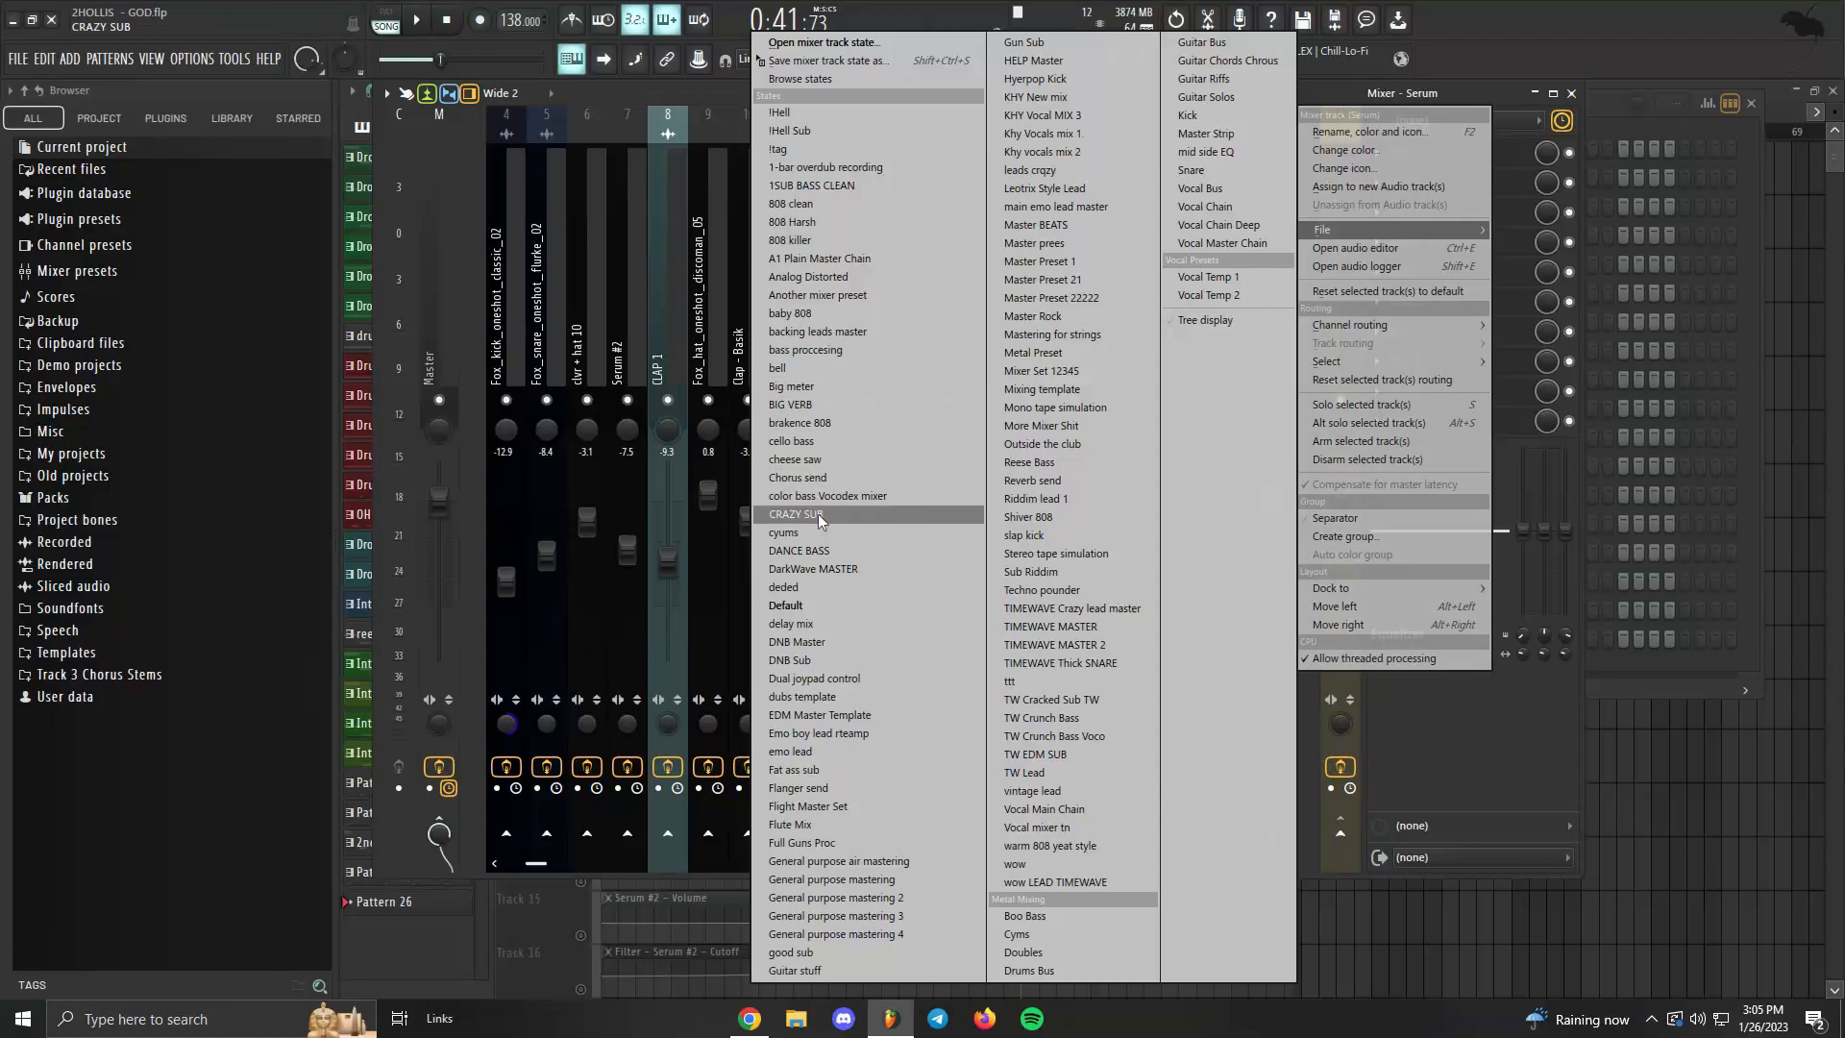
click(828, 403)
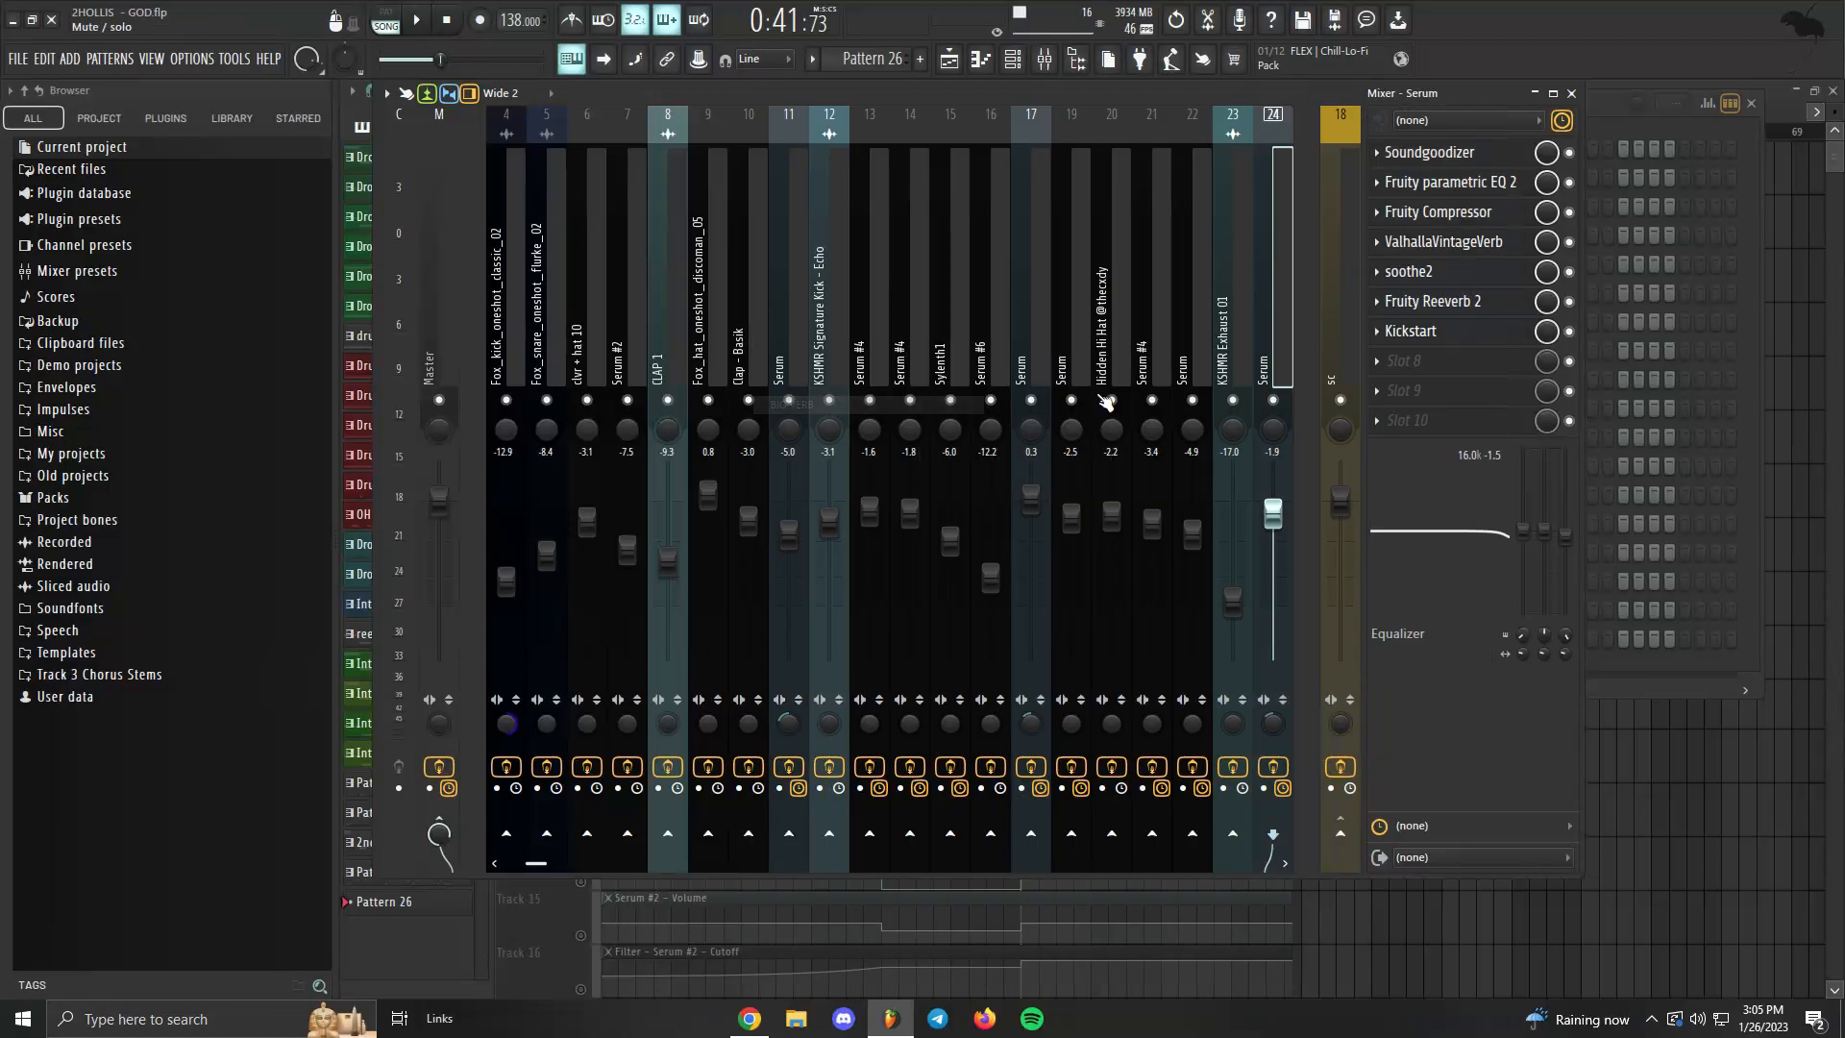
click(1460, 154)
click(1462, 156)
click(1571, 94)
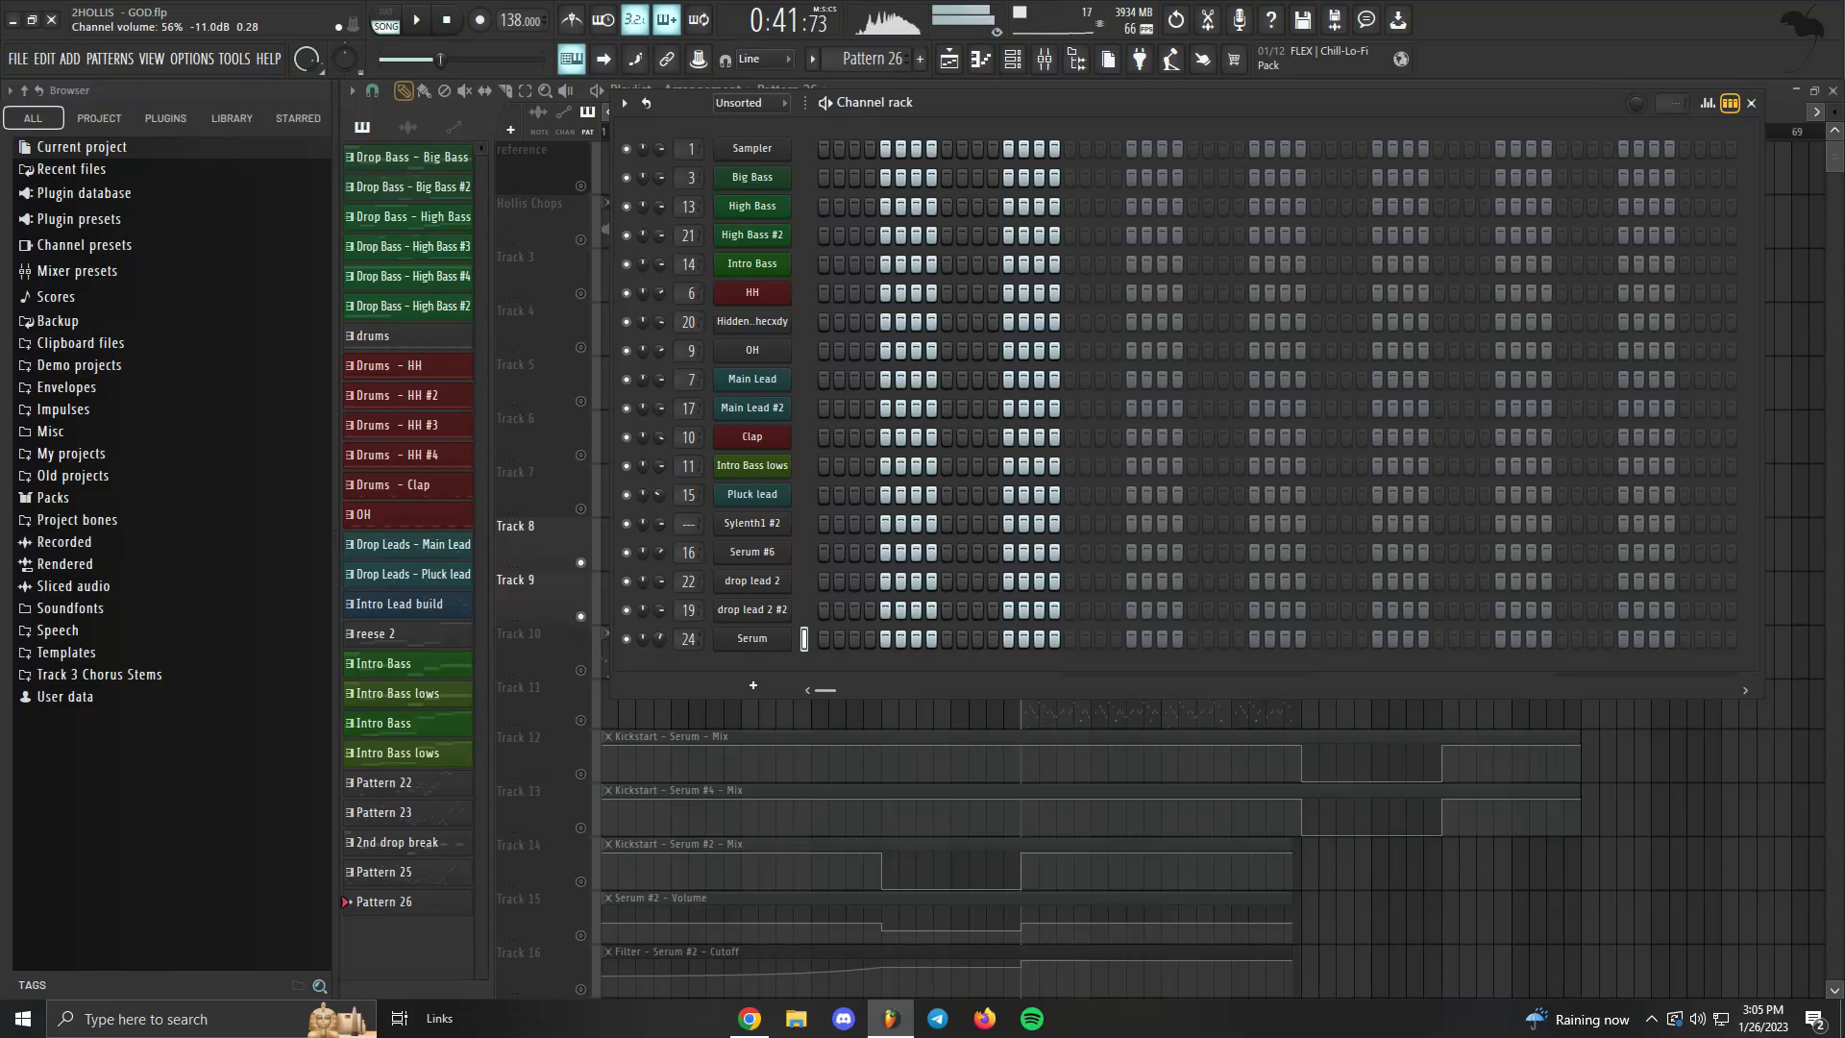
Look over the new Serum track's effect chain and its synth settings, closing the mixer and the synth.
key(F9)
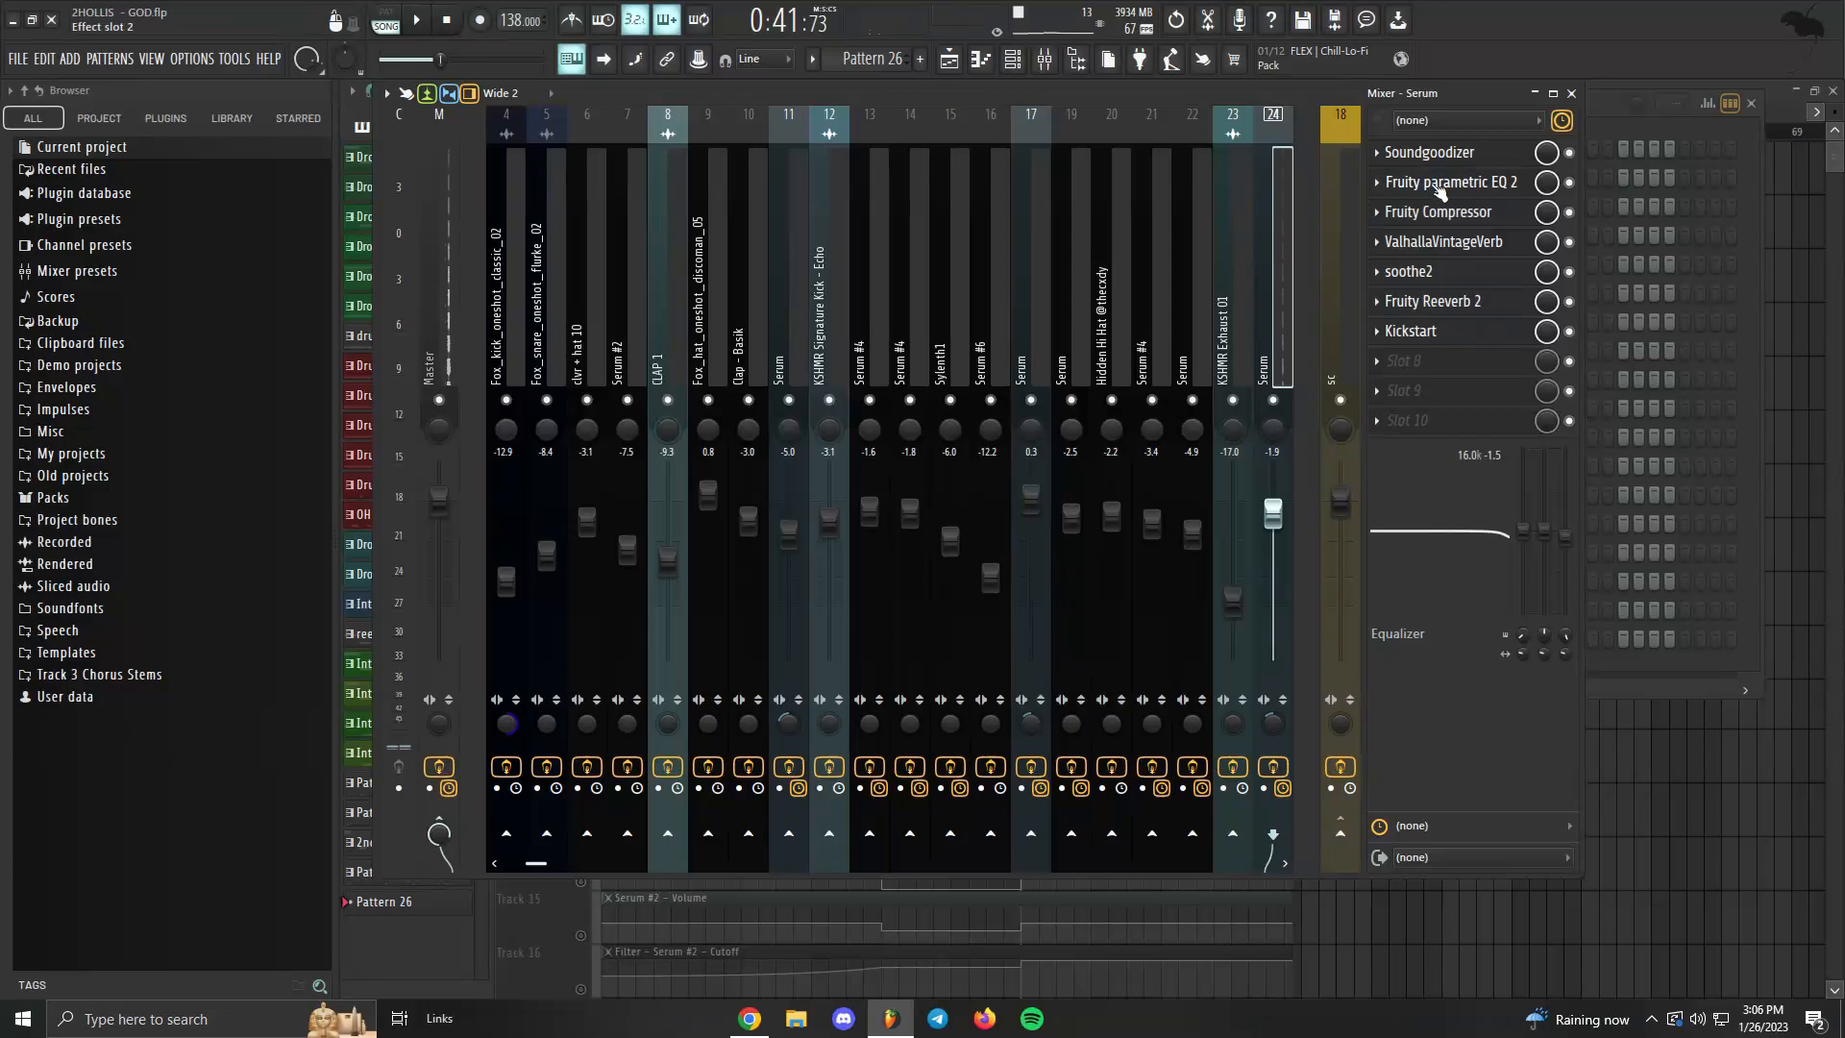
click(1572, 93)
click(745, 639)
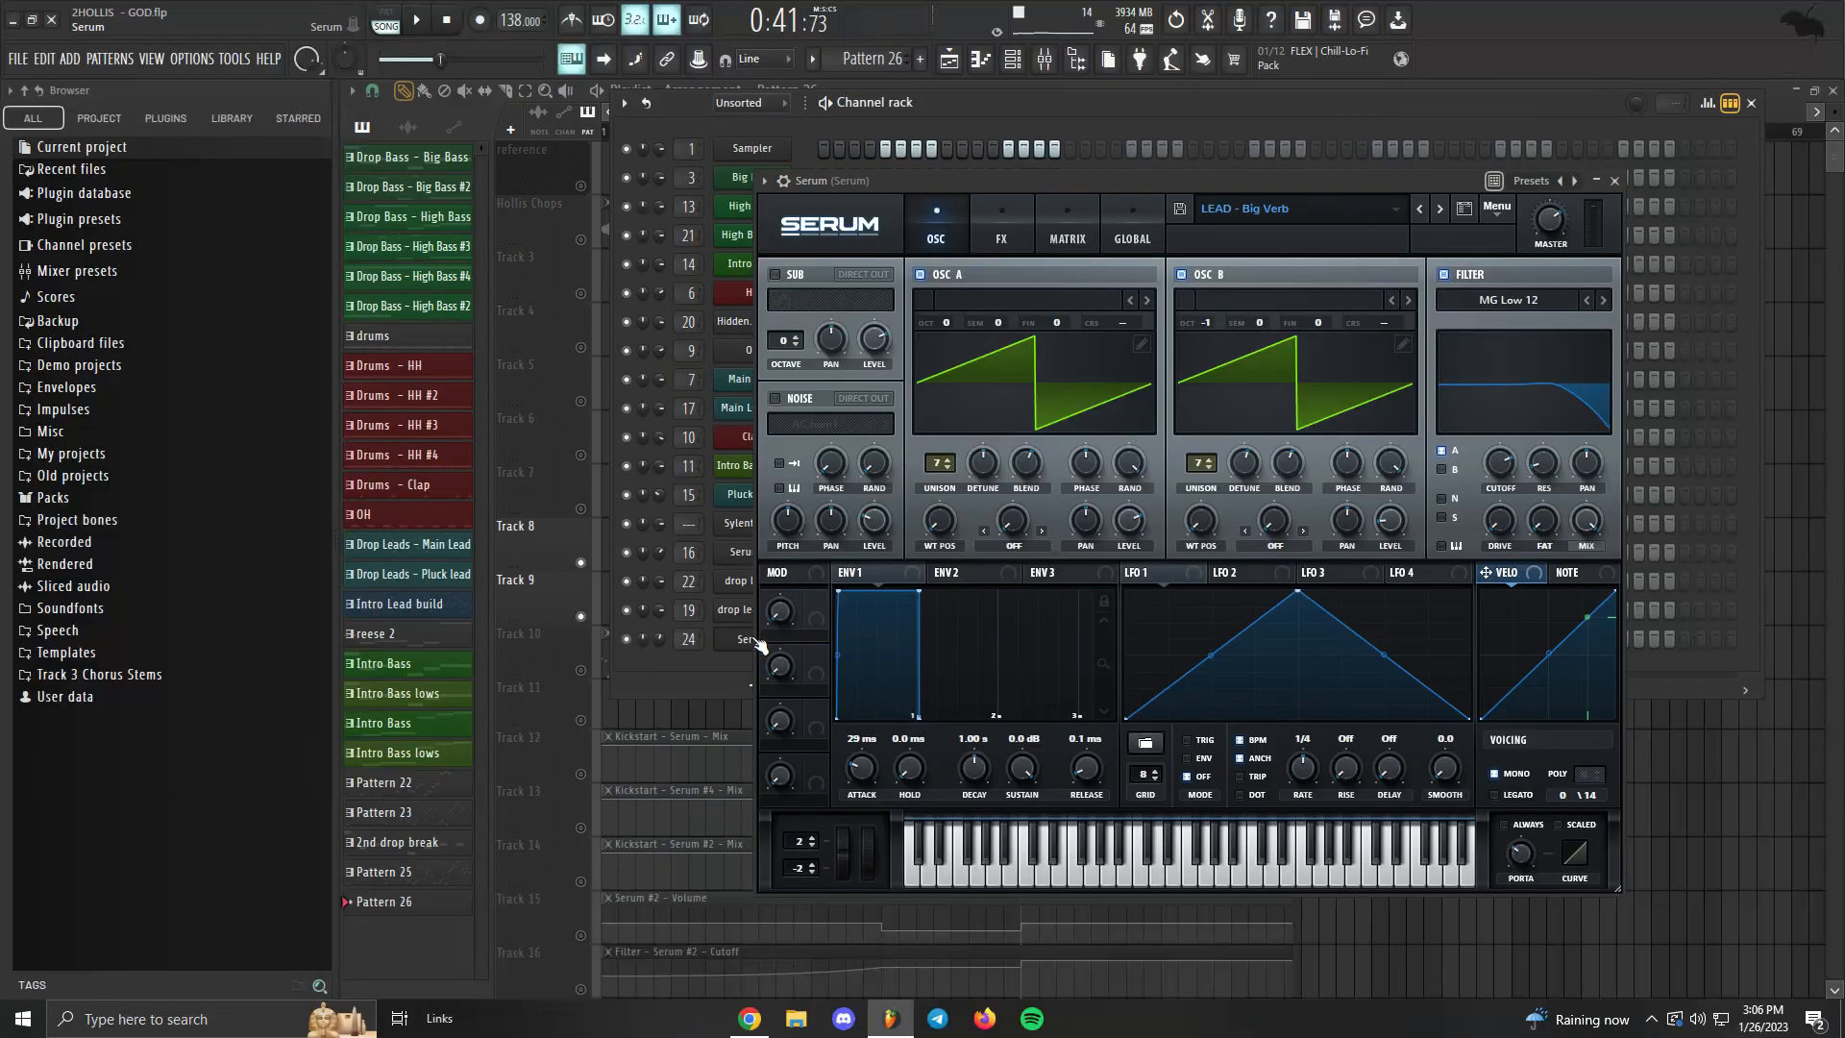
click(1615, 180)
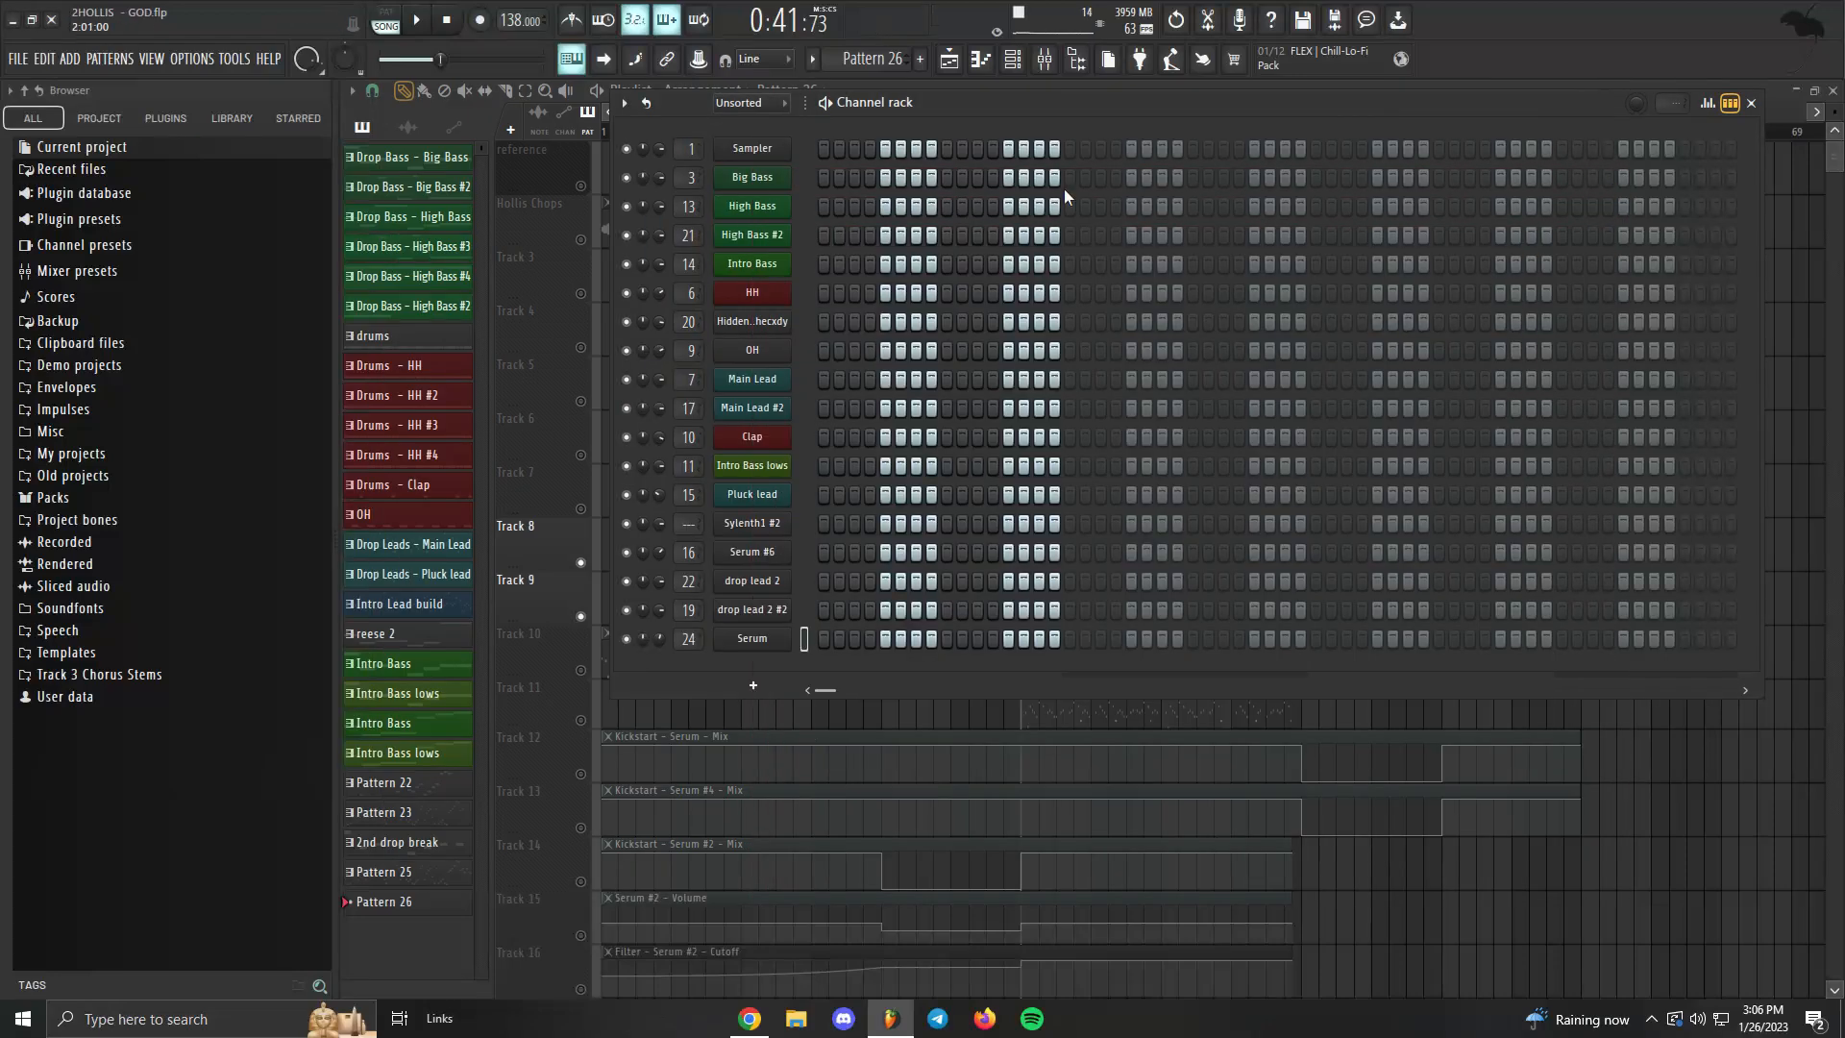
Reopen the mixer and examine the Soundgoodizer and Fruity parametric EQ 2 on the new Serum track.
click(1054, 71)
click(1441, 151)
click(1441, 152)
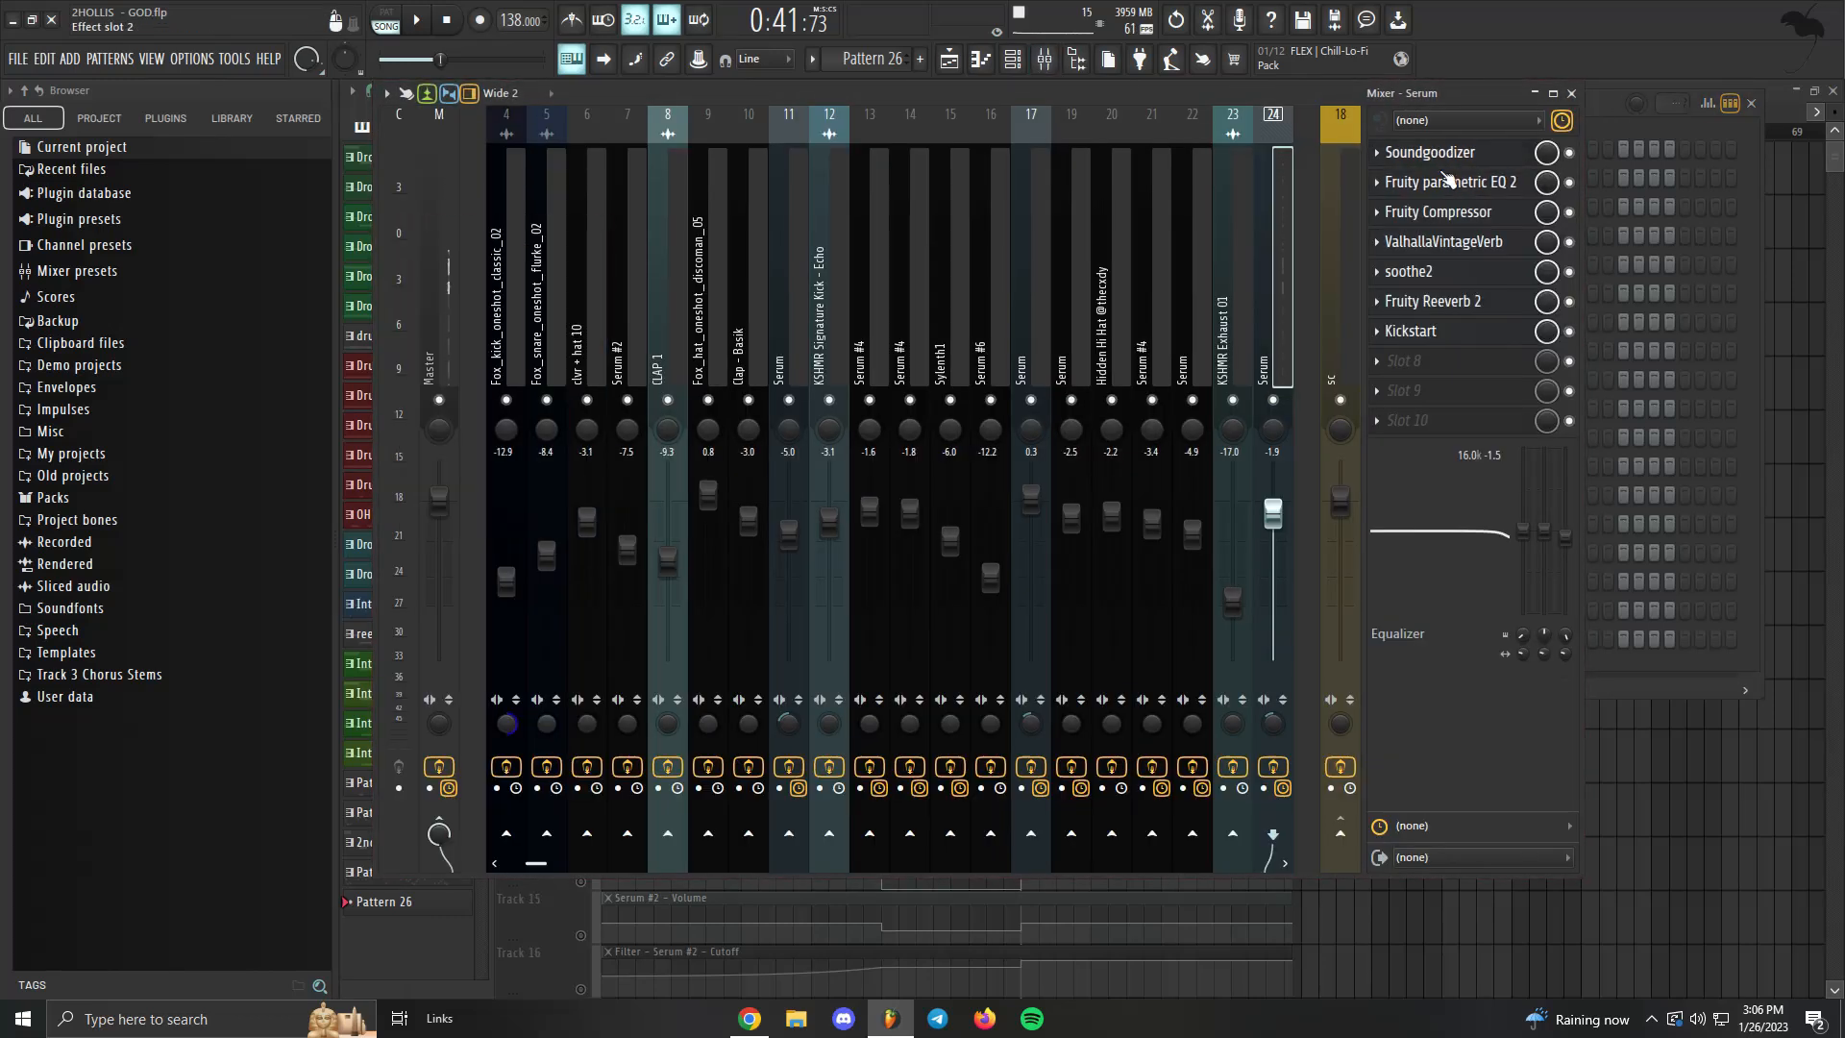
click(1451, 183)
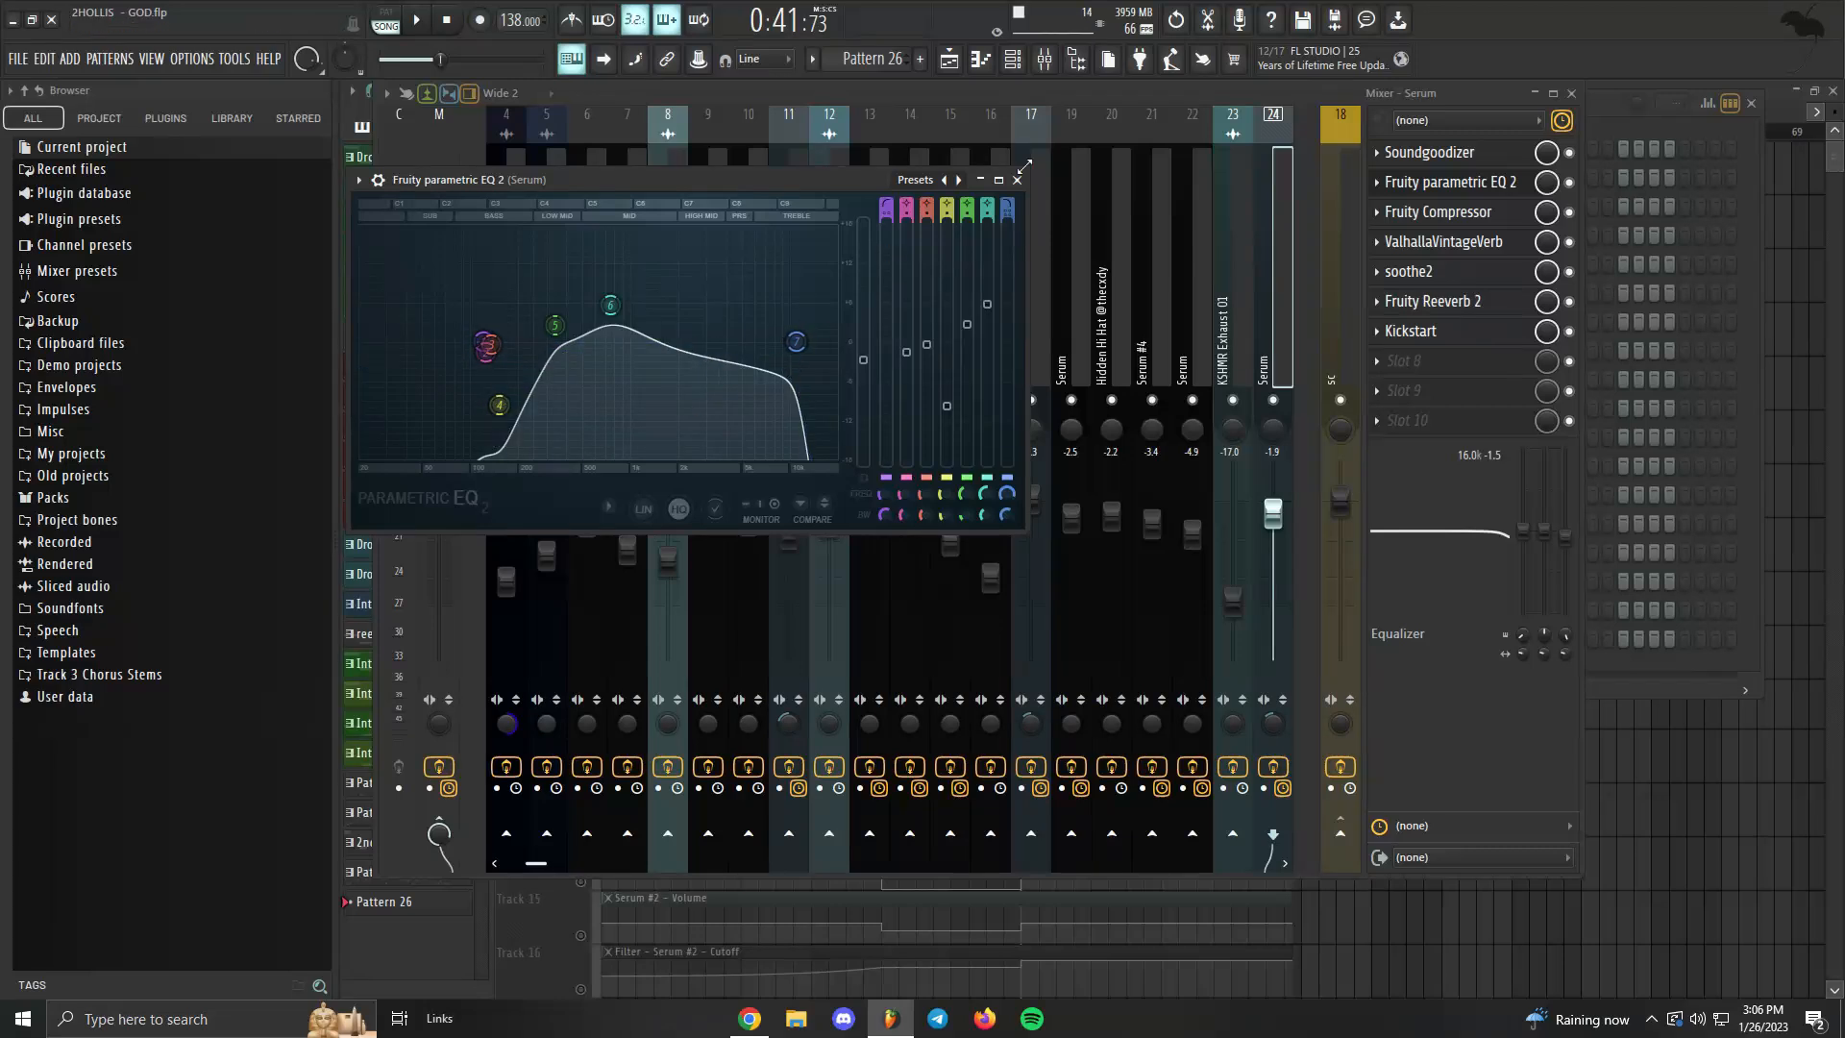
click(1017, 180)
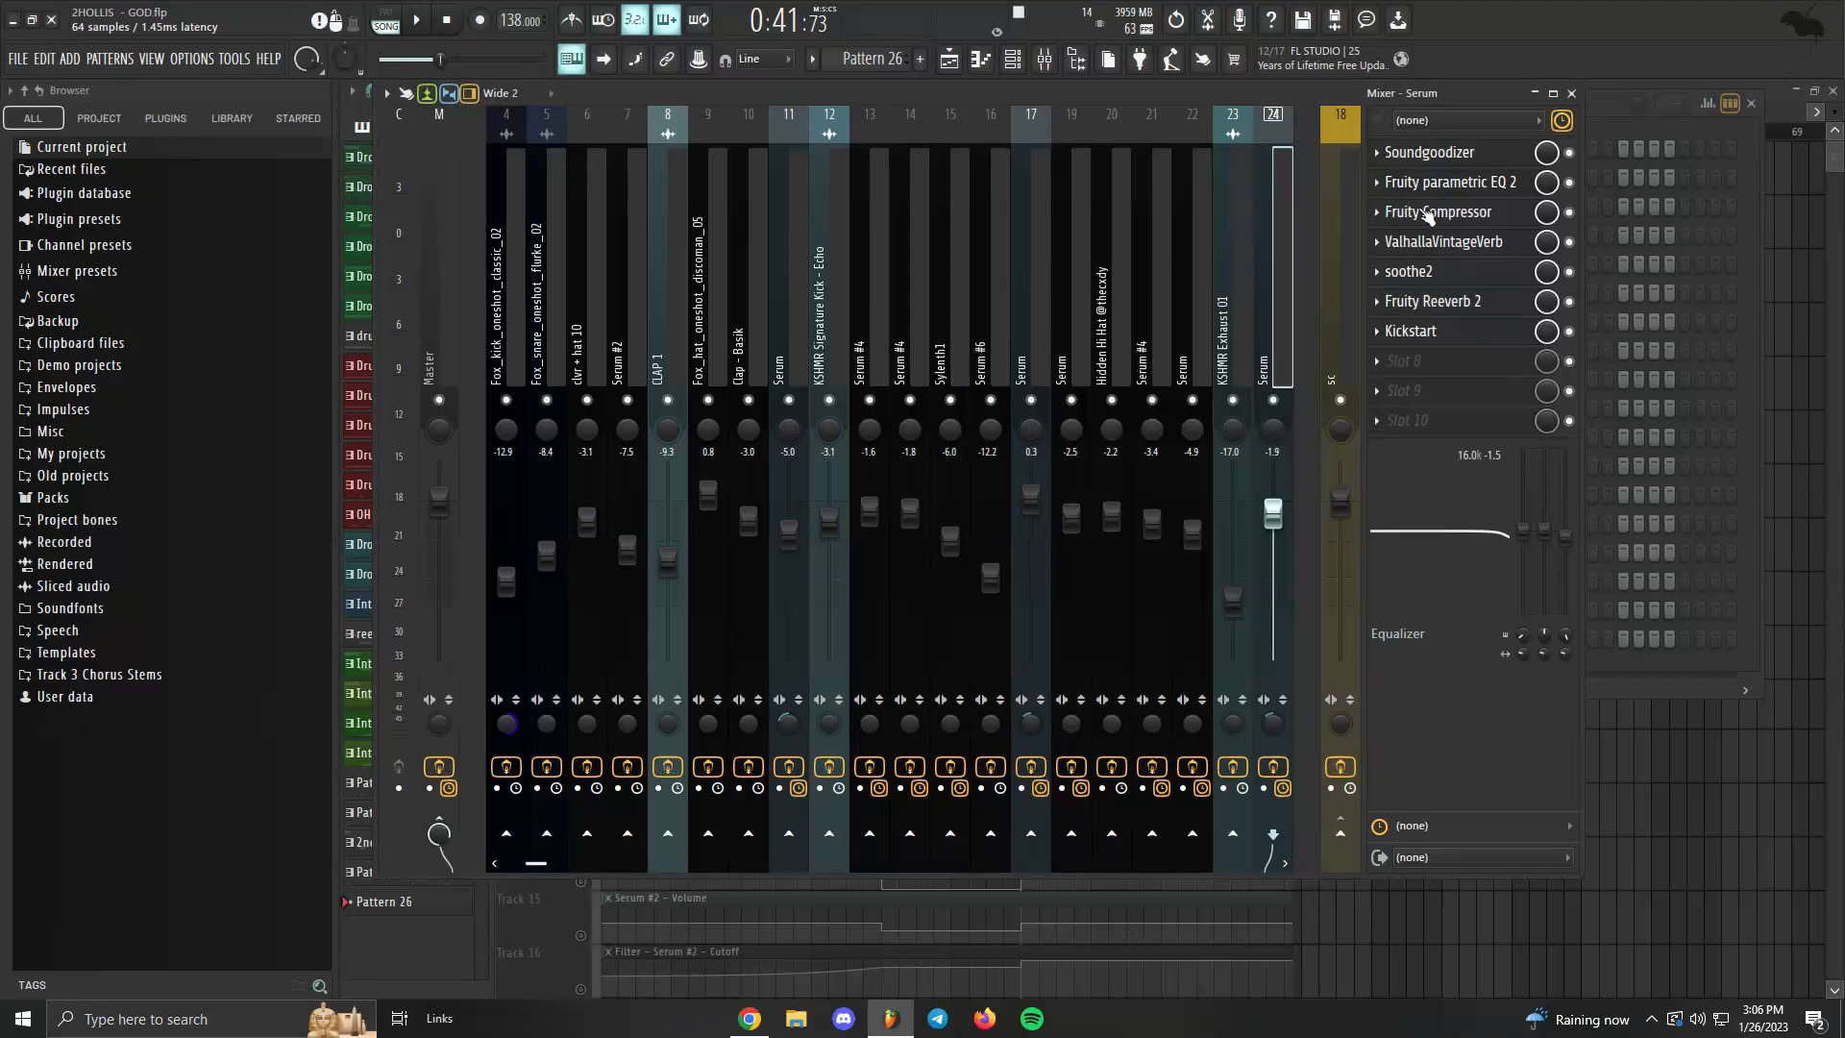
Examine the Fruity Compressor and ValhallaVintageVerb settings on the new Serum track, then close the reverb.
click(1438, 213)
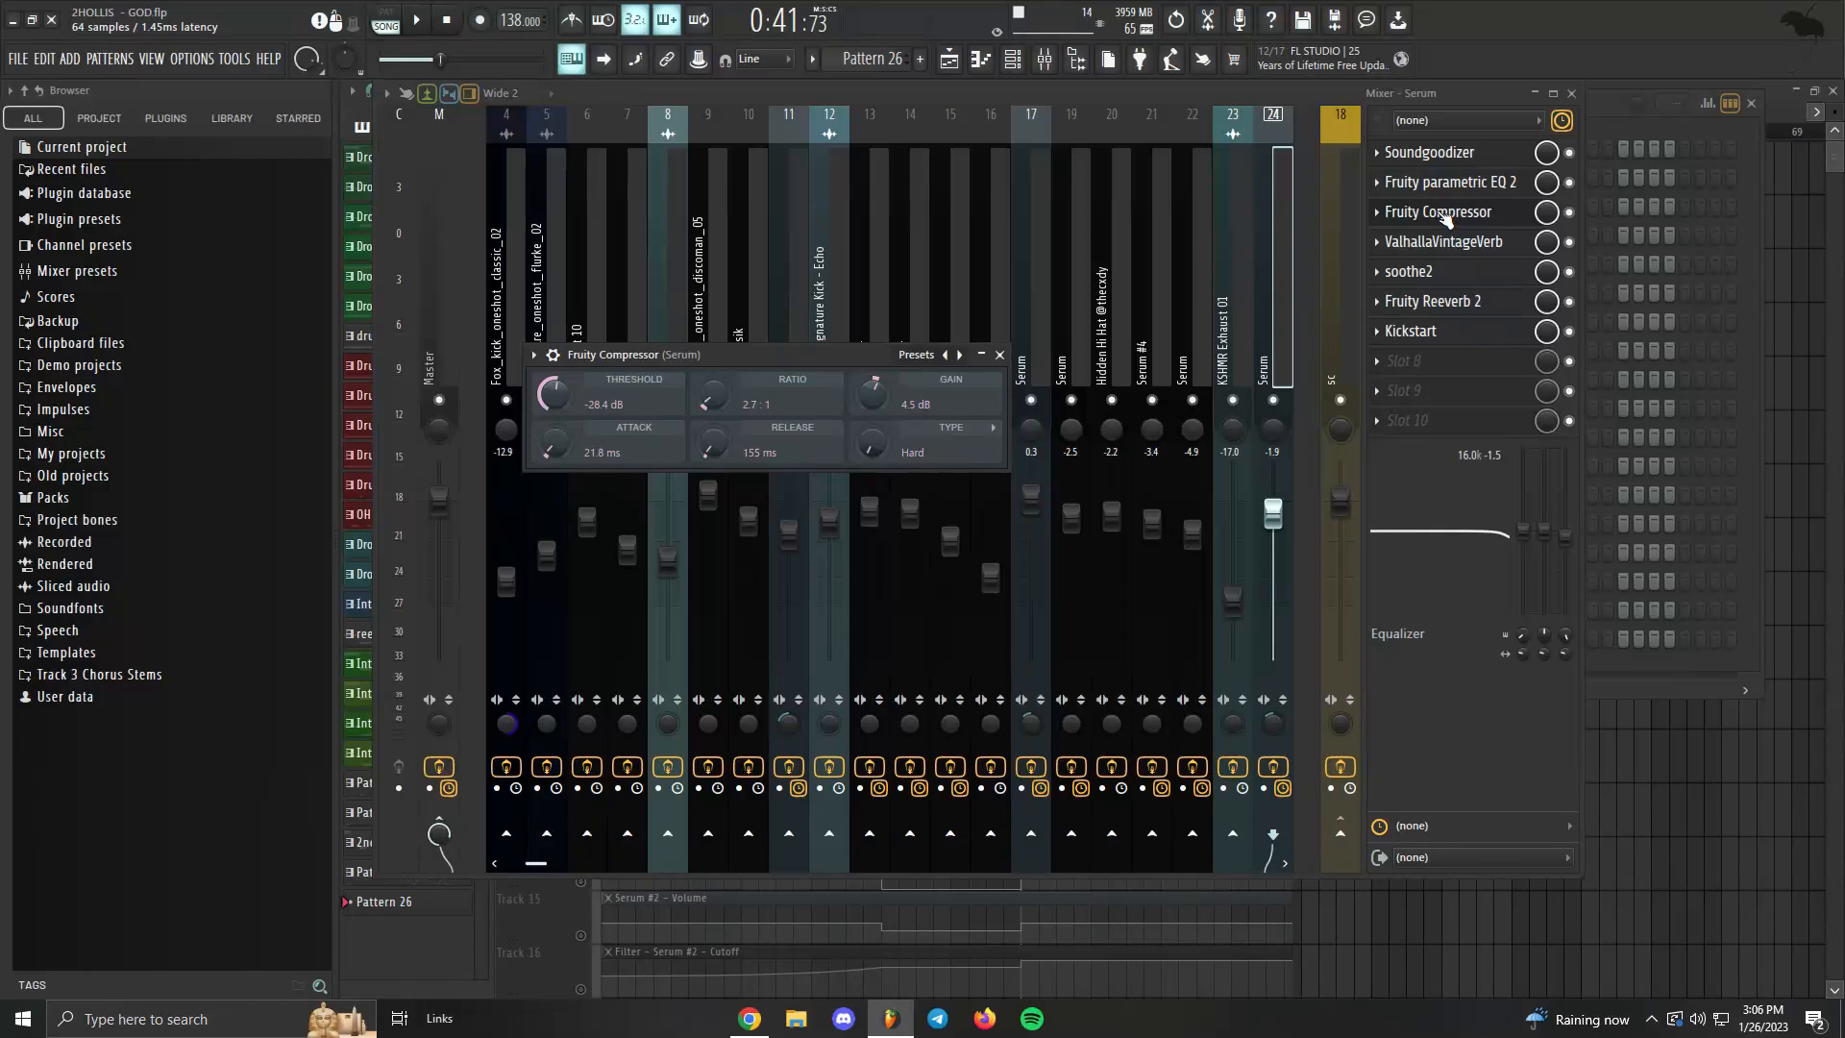
click(1443, 241)
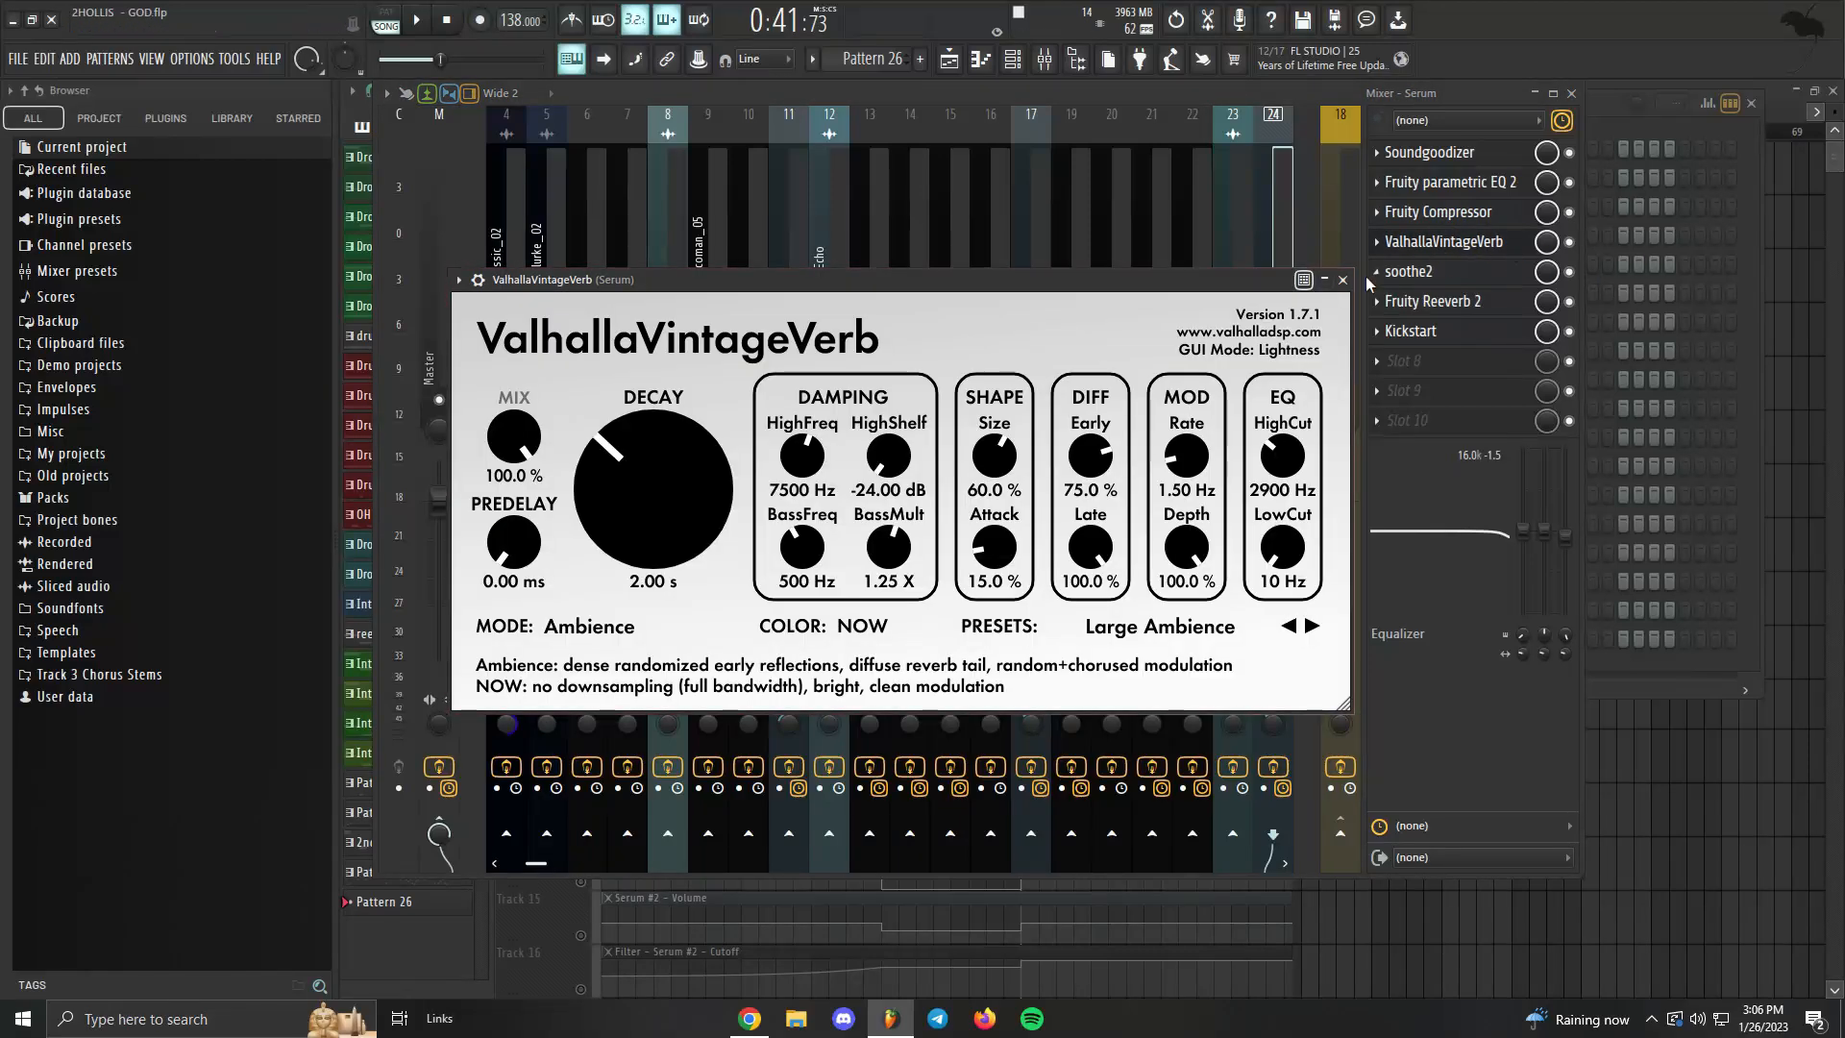
click(1343, 281)
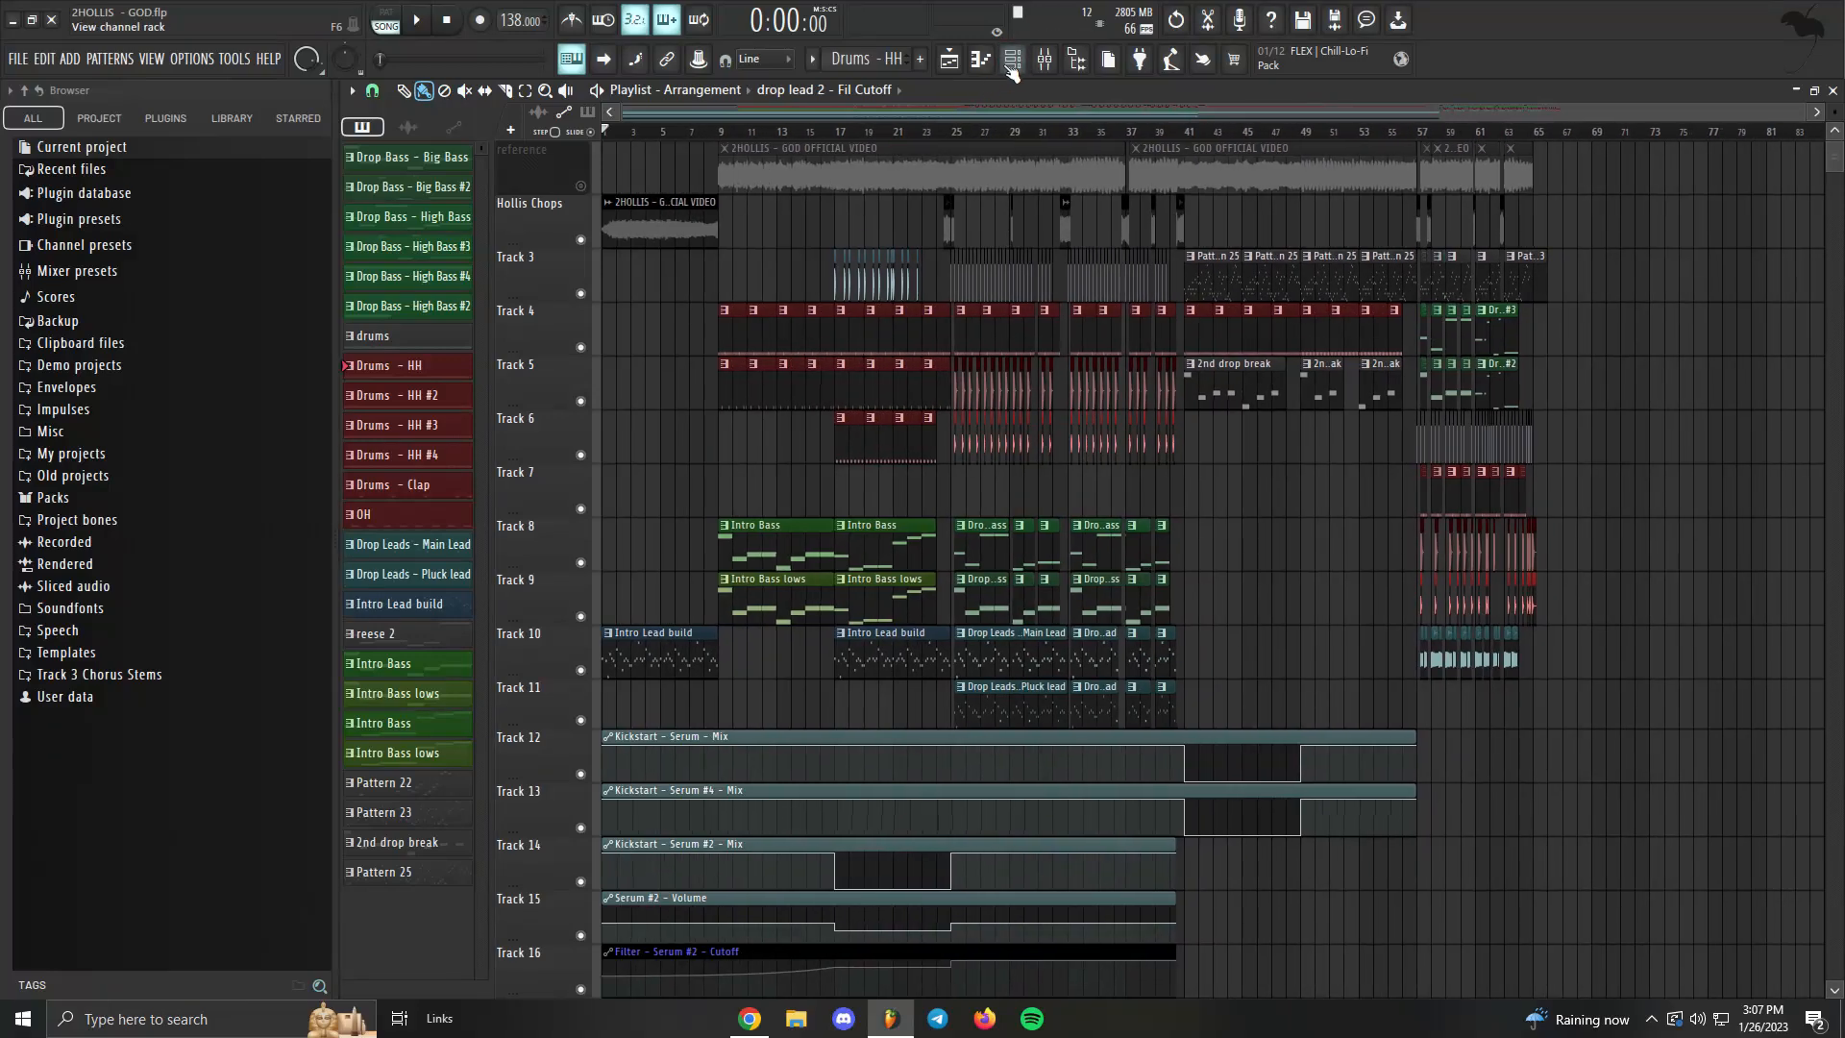
Load the BIG VERB mixer track state onto the empty mixer track Insert 25.
click(1012, 62)
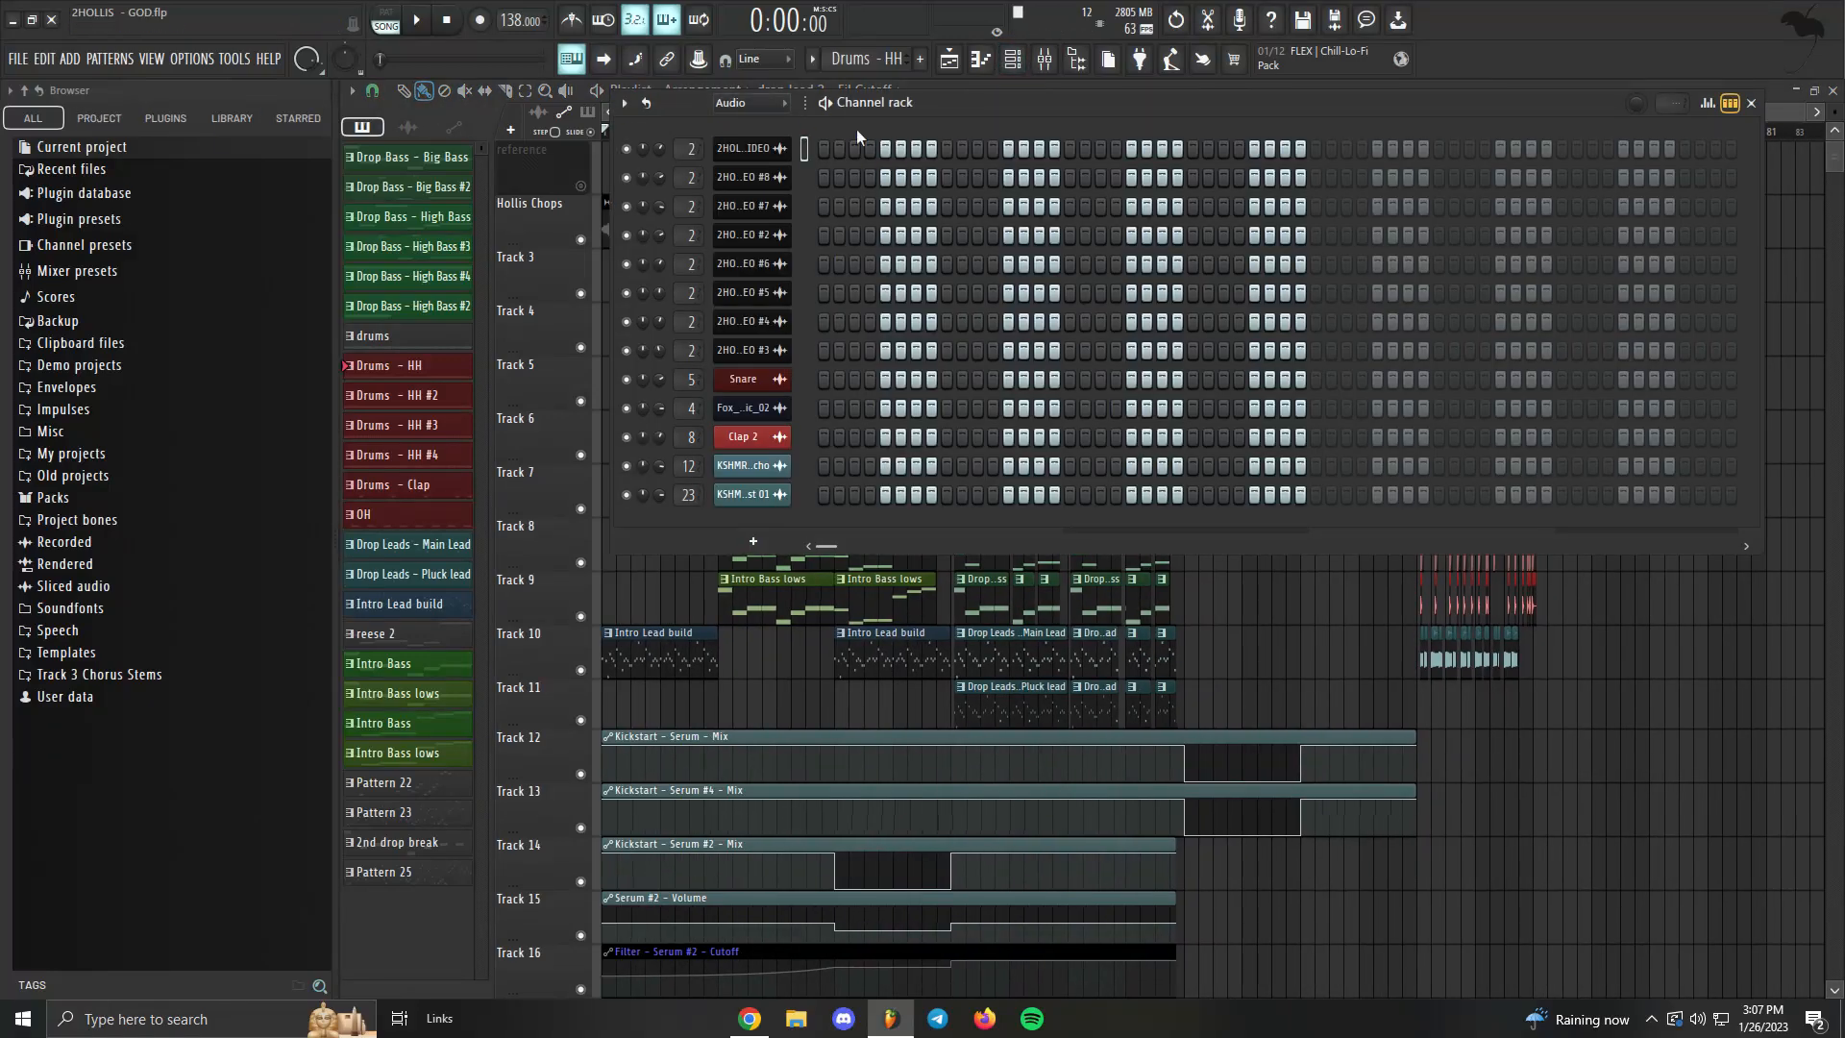
click(70, 59)
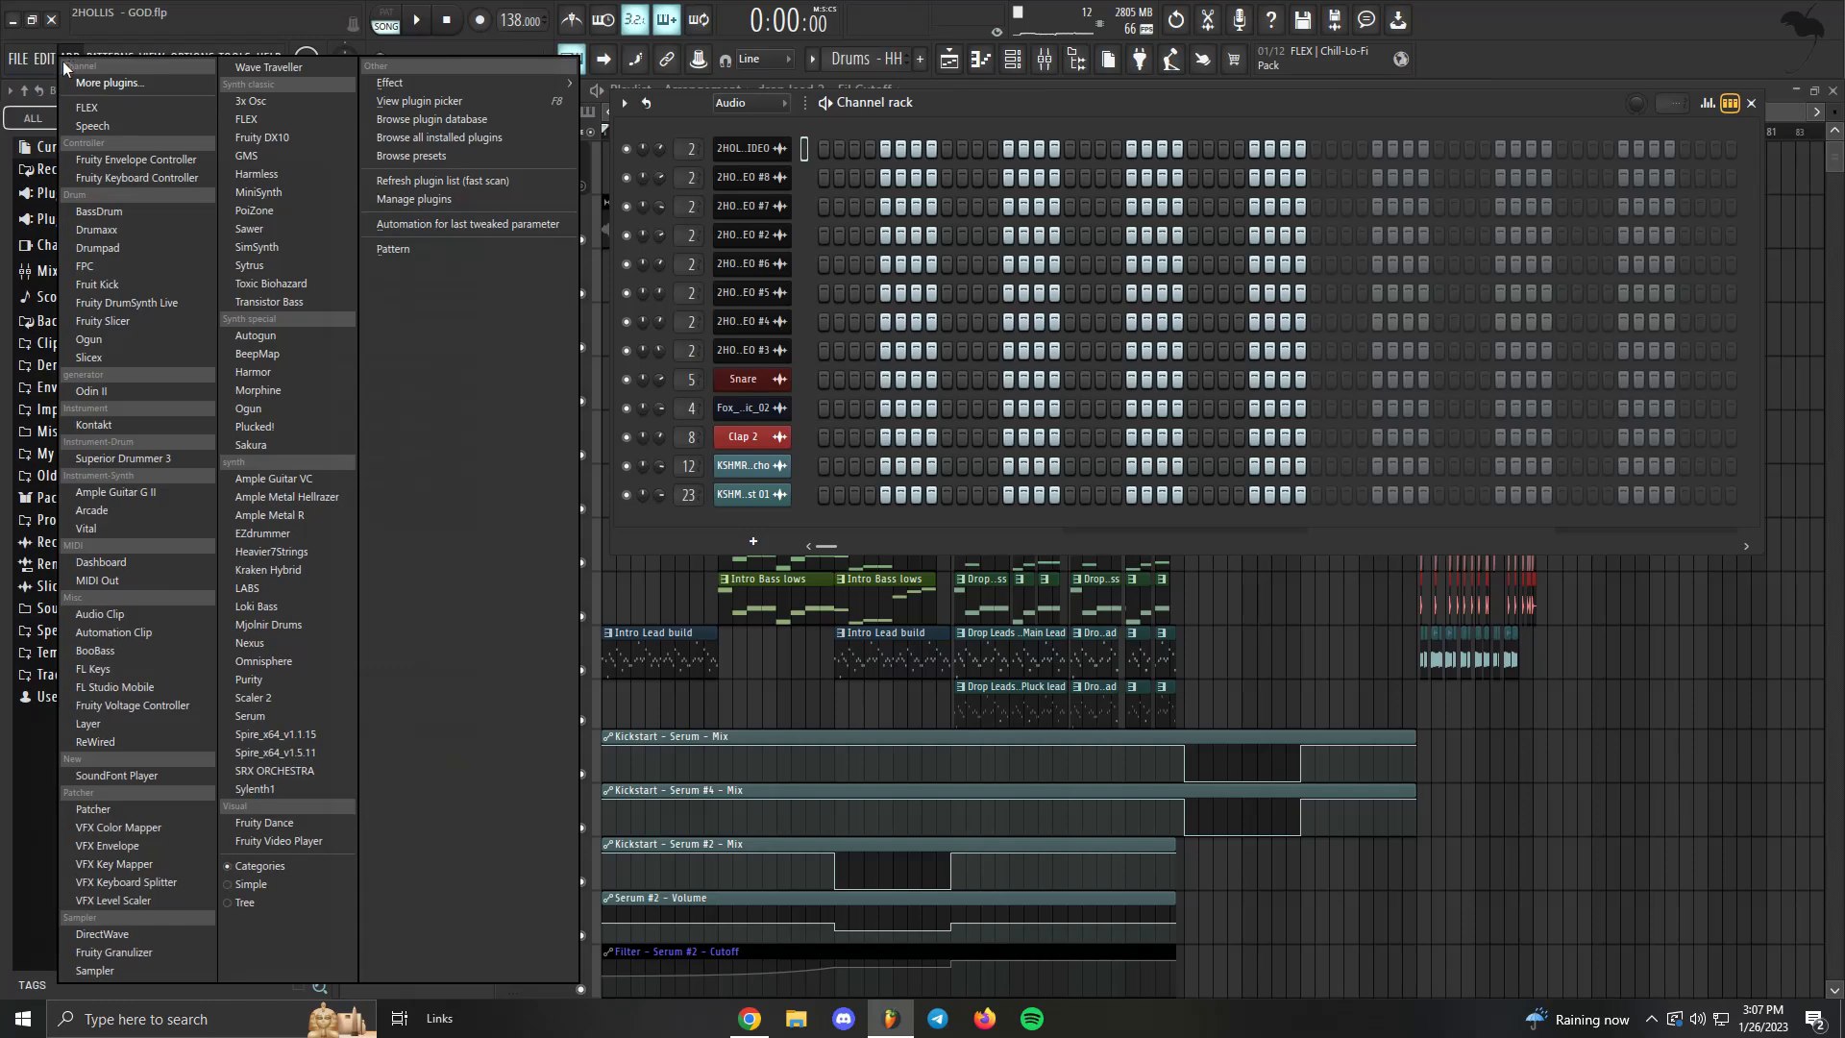
click(1044, 61)
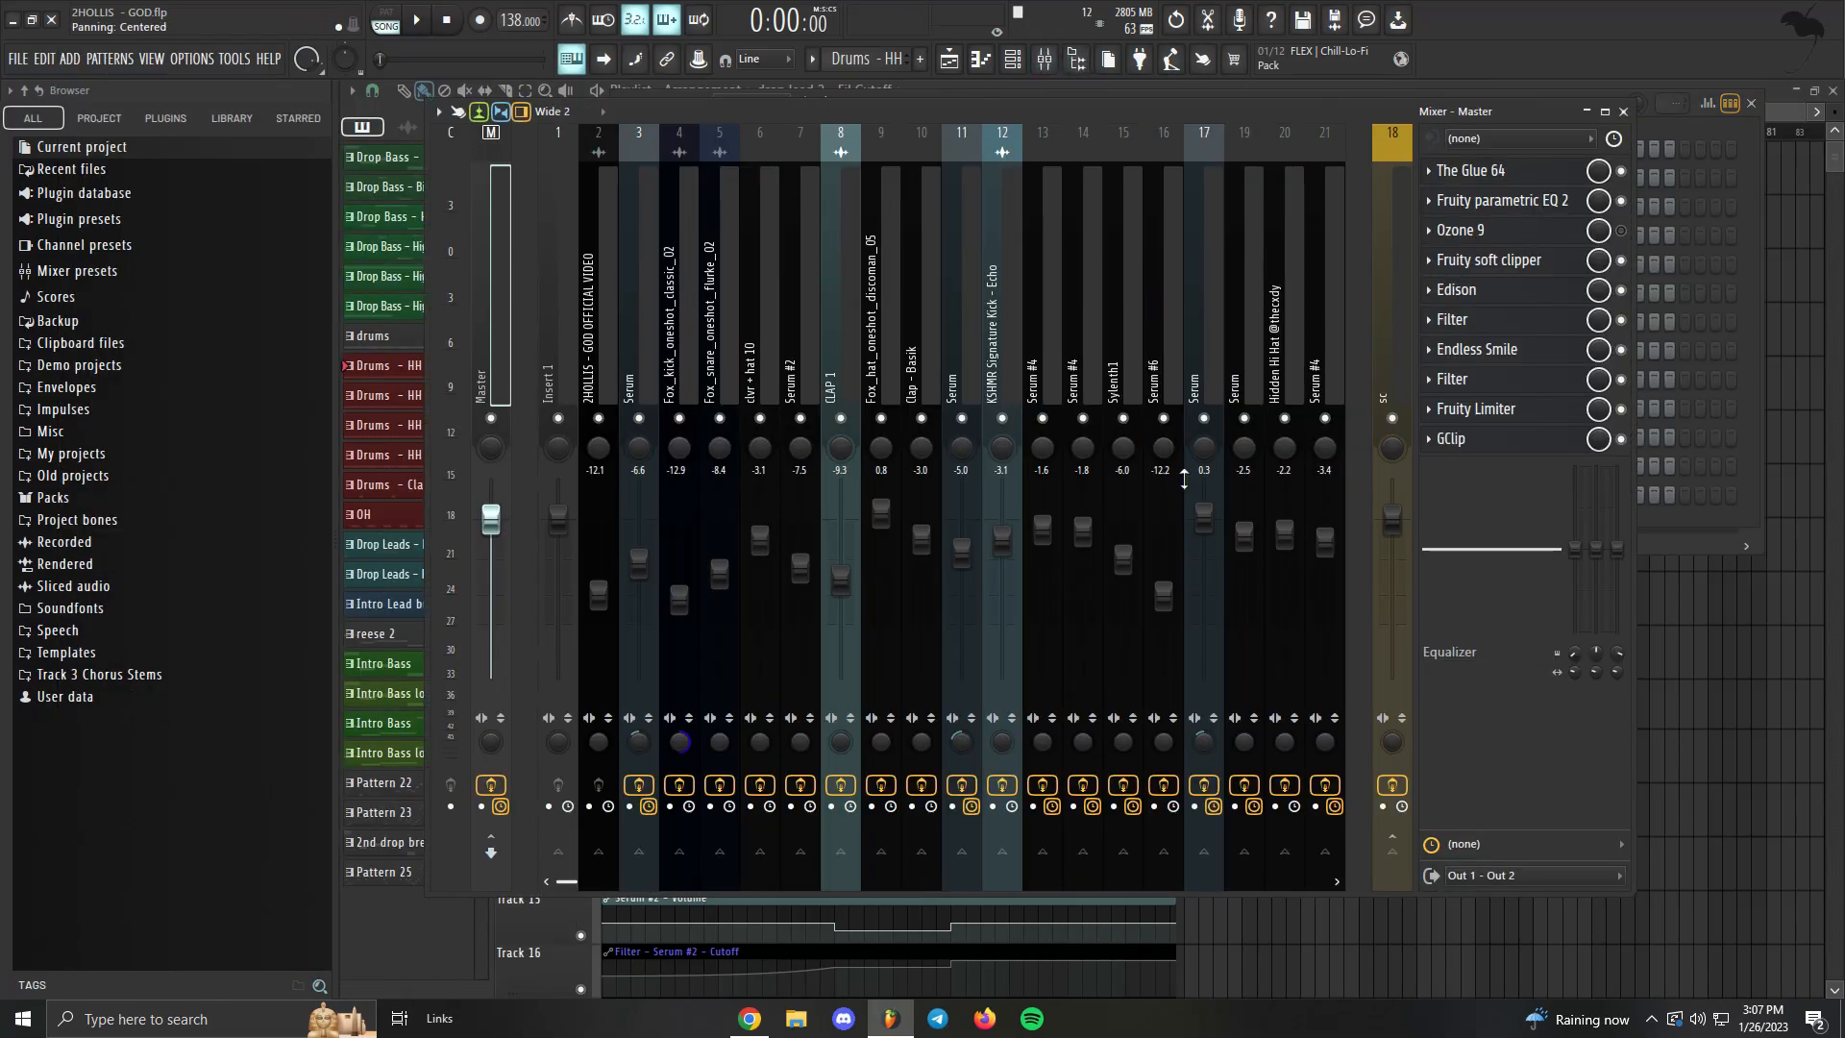
scroll(908, 315, down, 7)
right_click(903, 315)
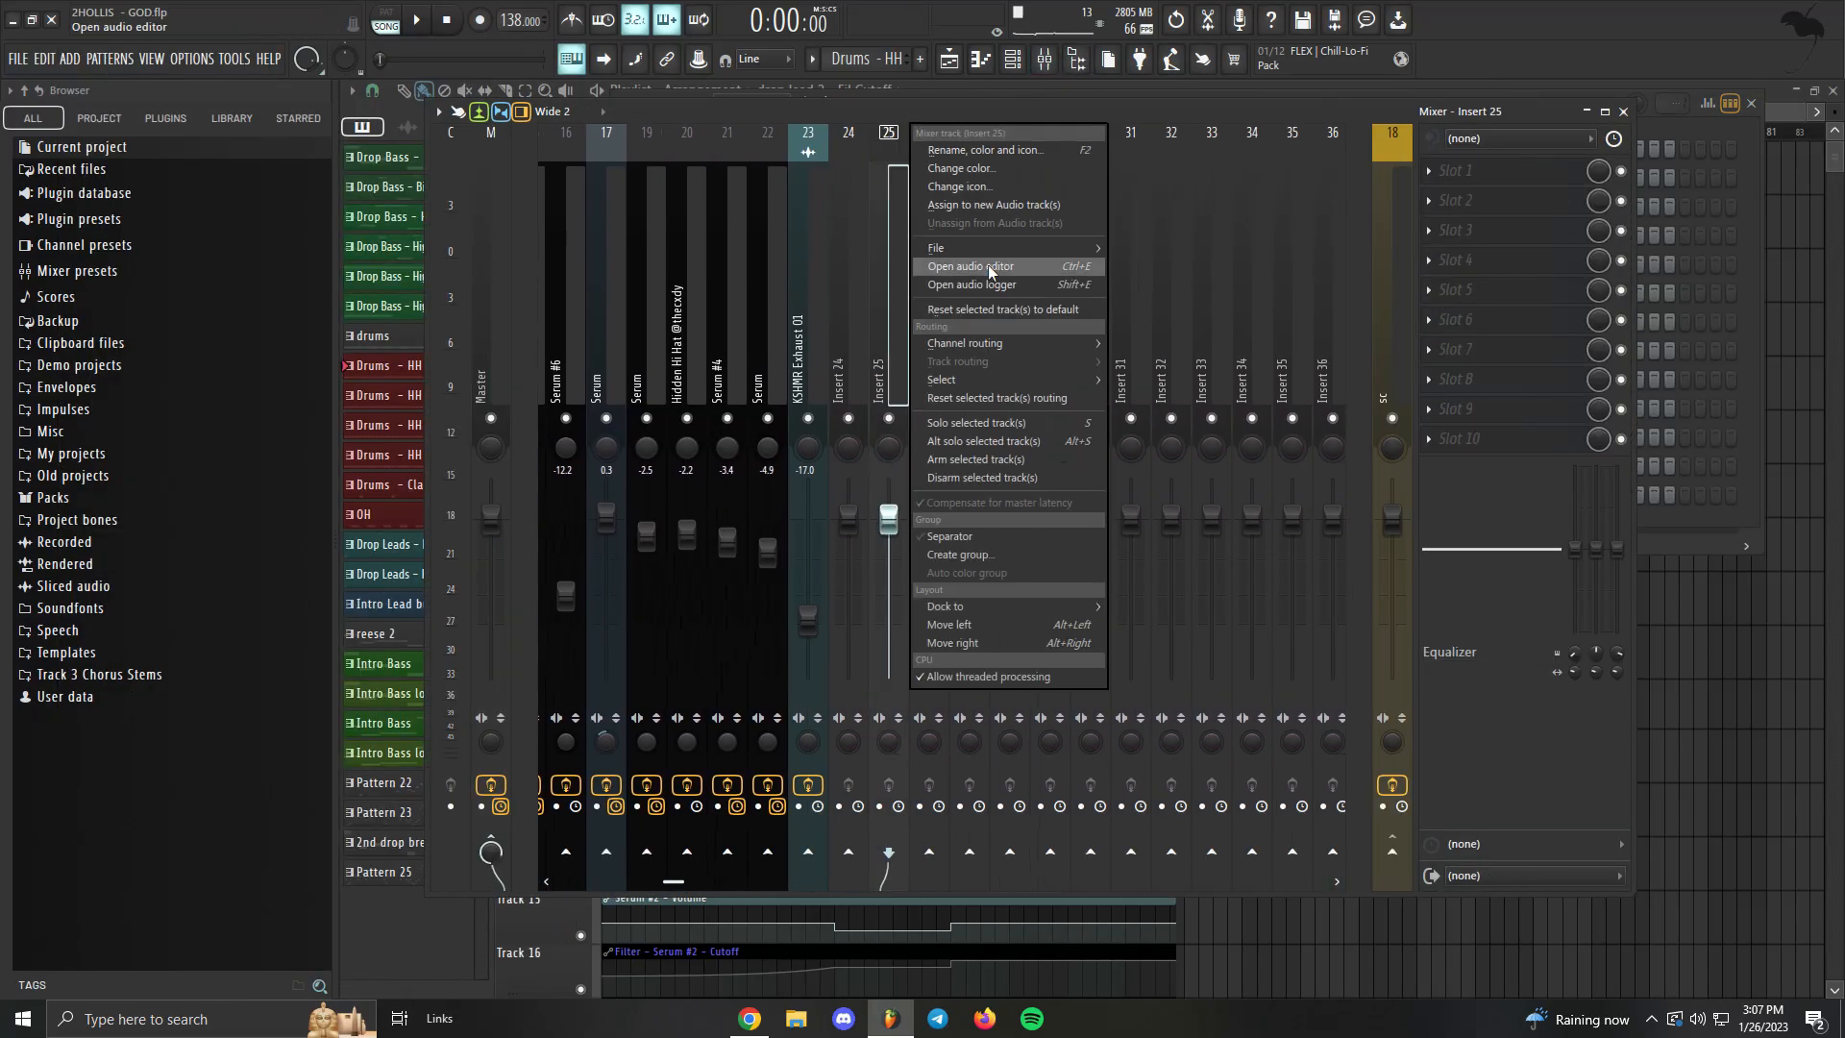
mouse_move(999, 246)
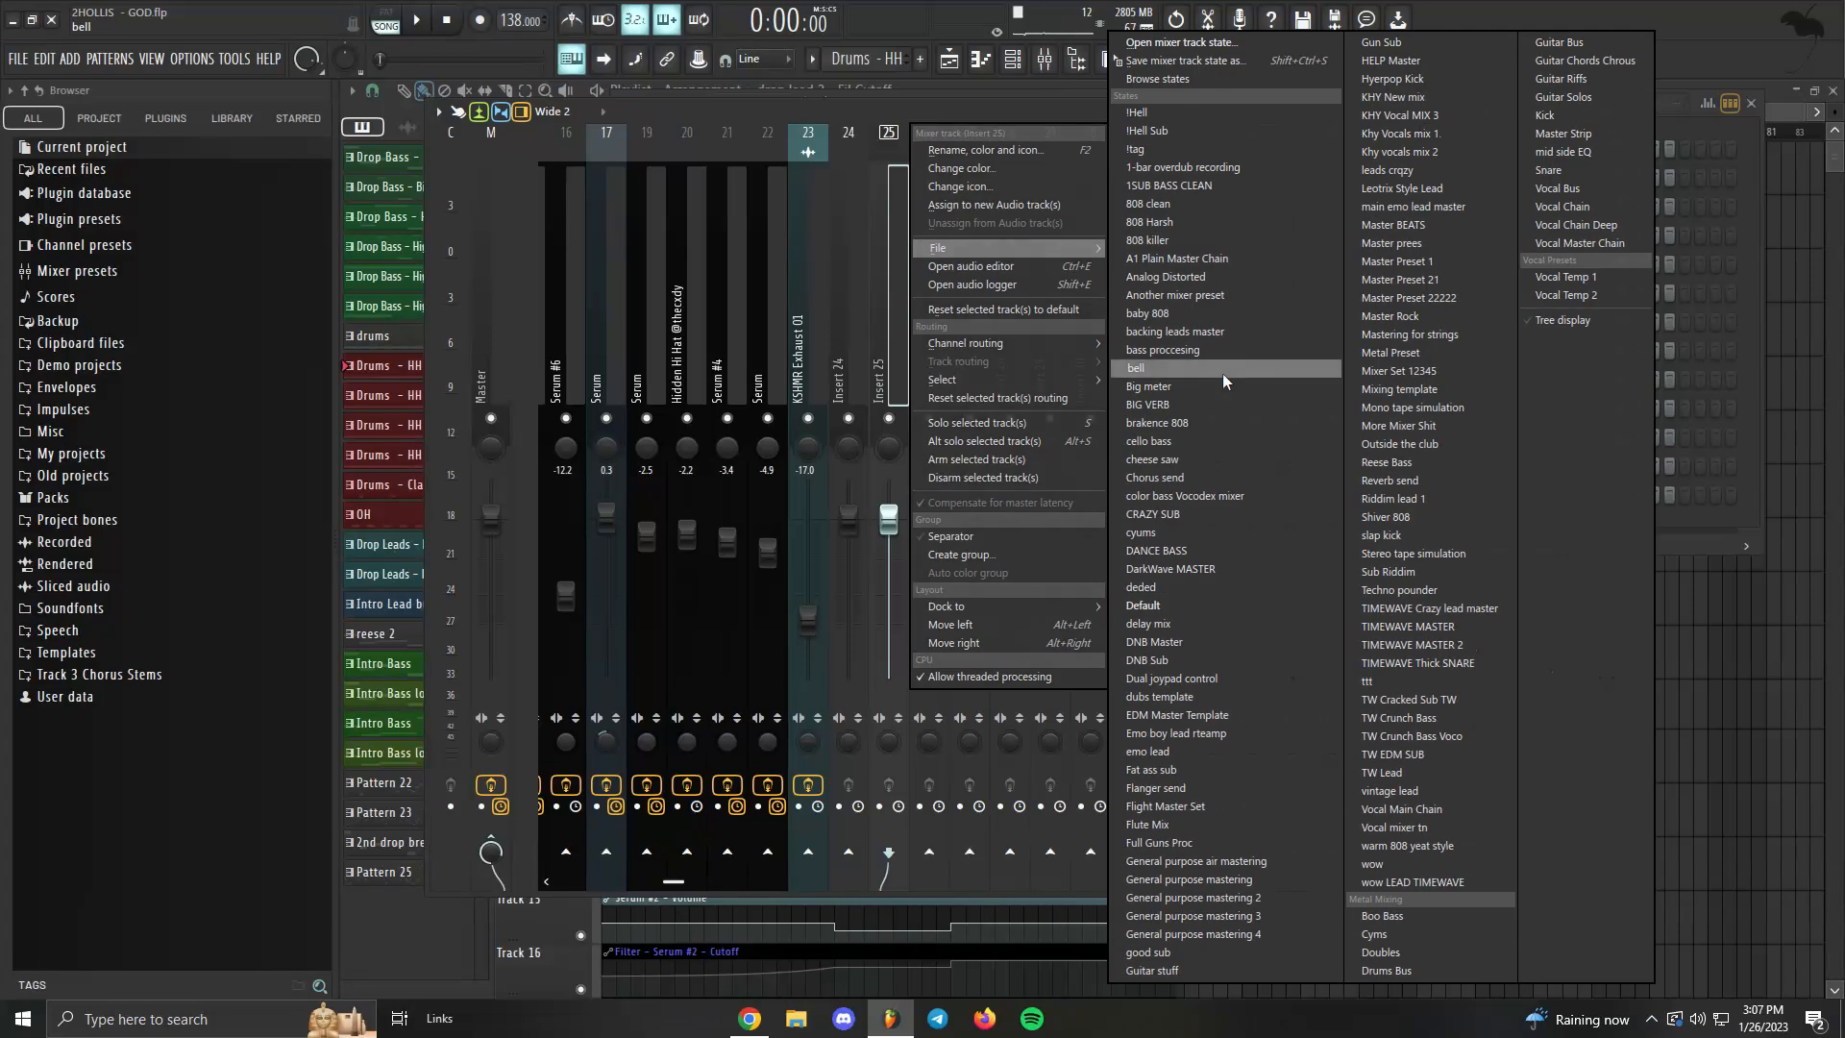
click(1187, 413)
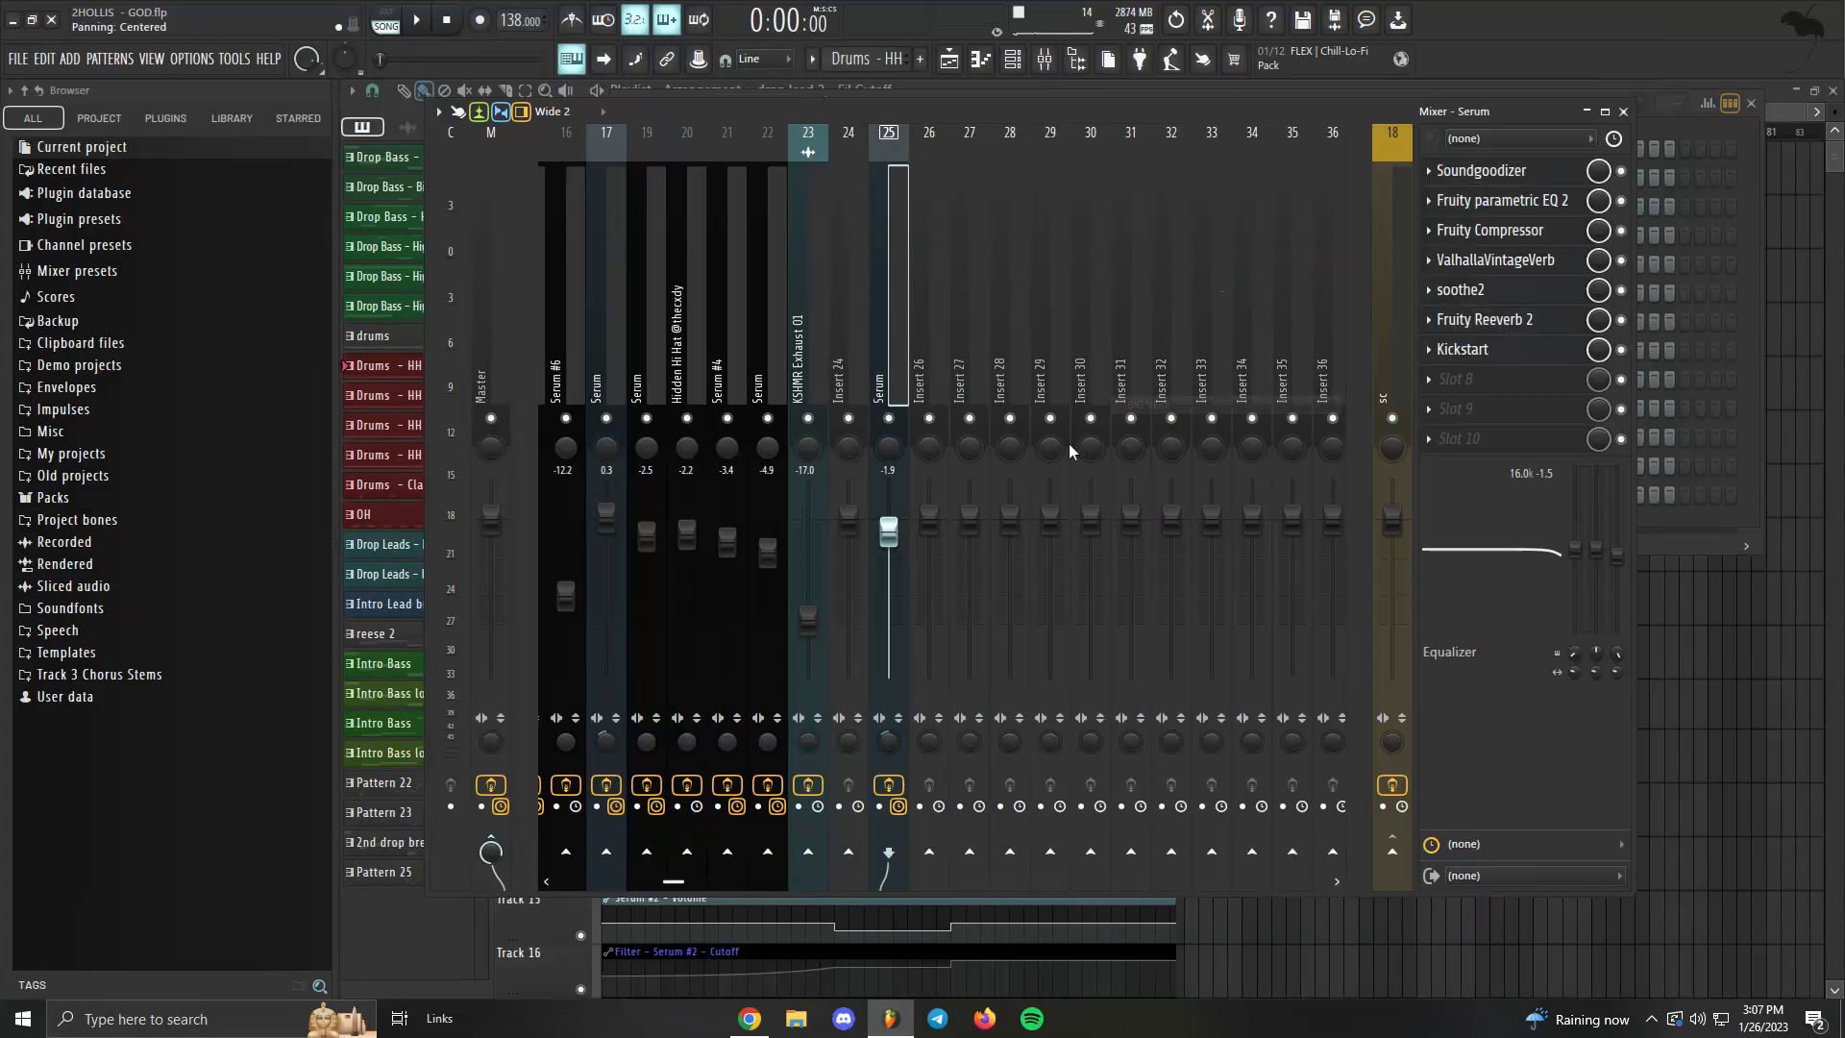
Examine the soothe2, Fruity Reeverb 2 and Kickstart effects on mixer track 25, then return to the playlist.
click(1498, 291)
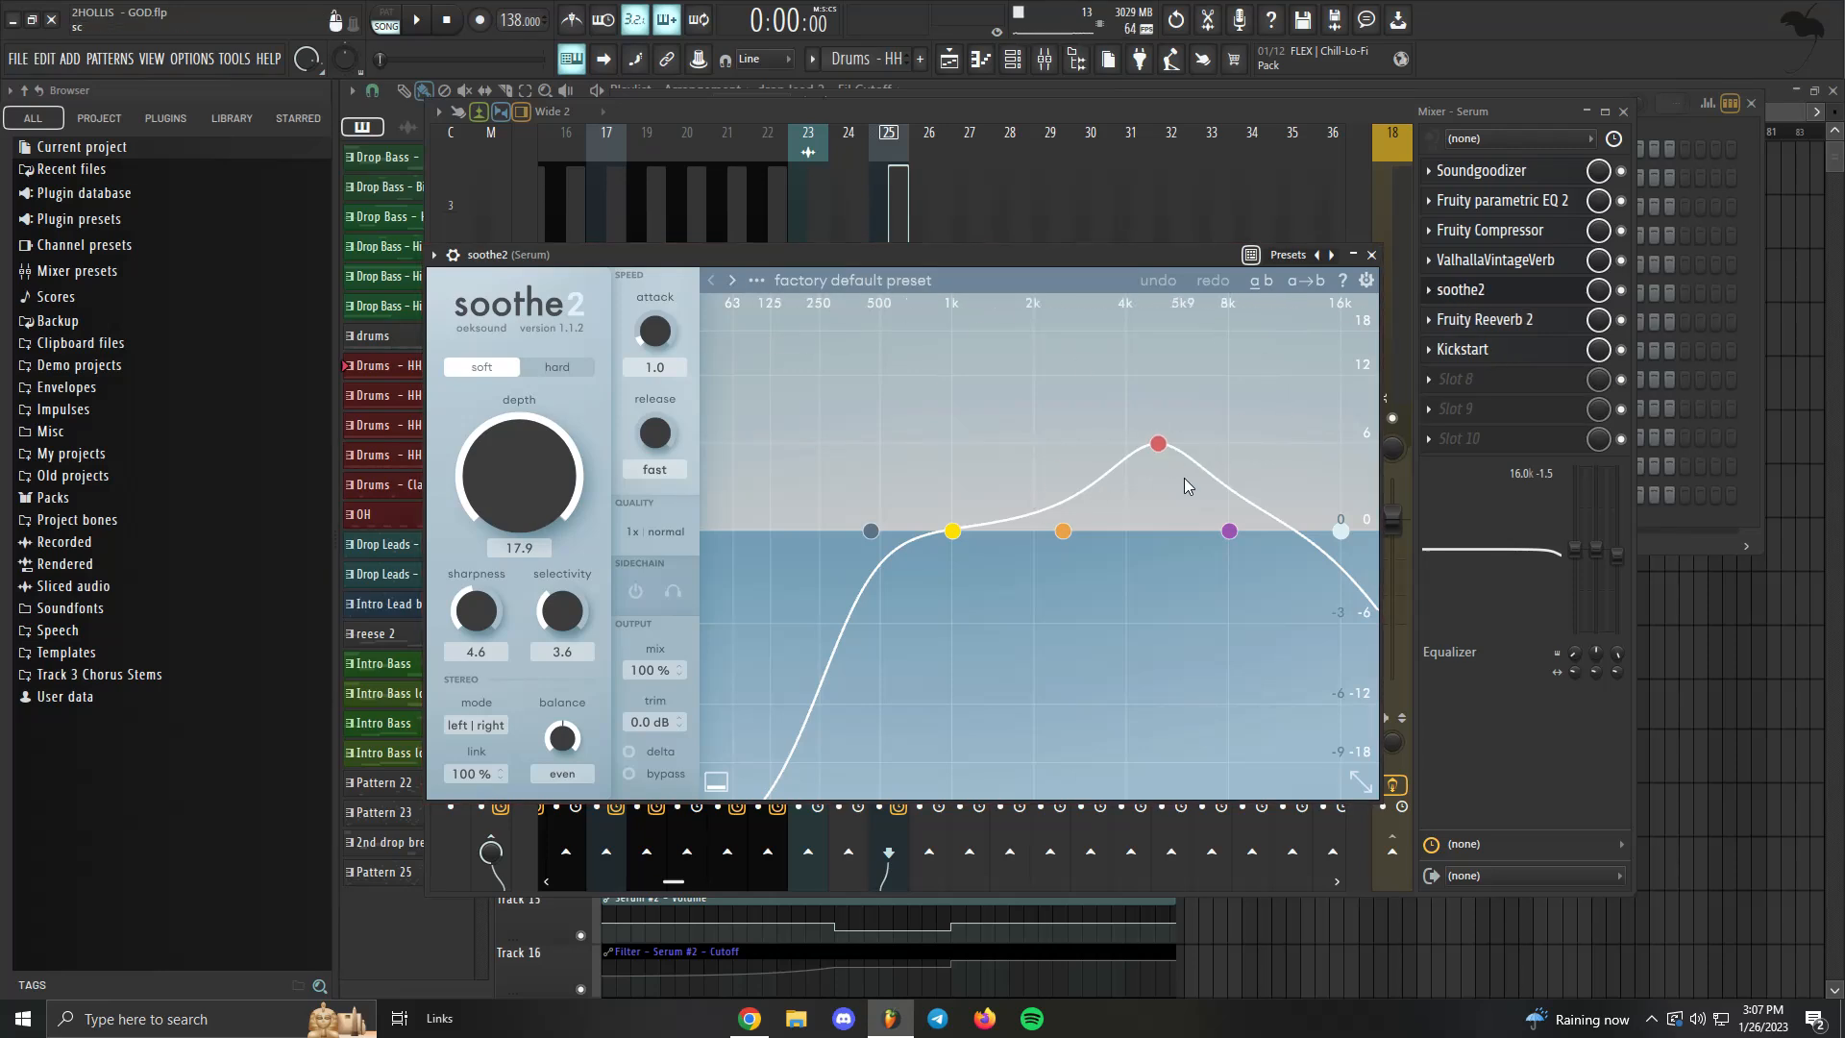
click(1372, 257)
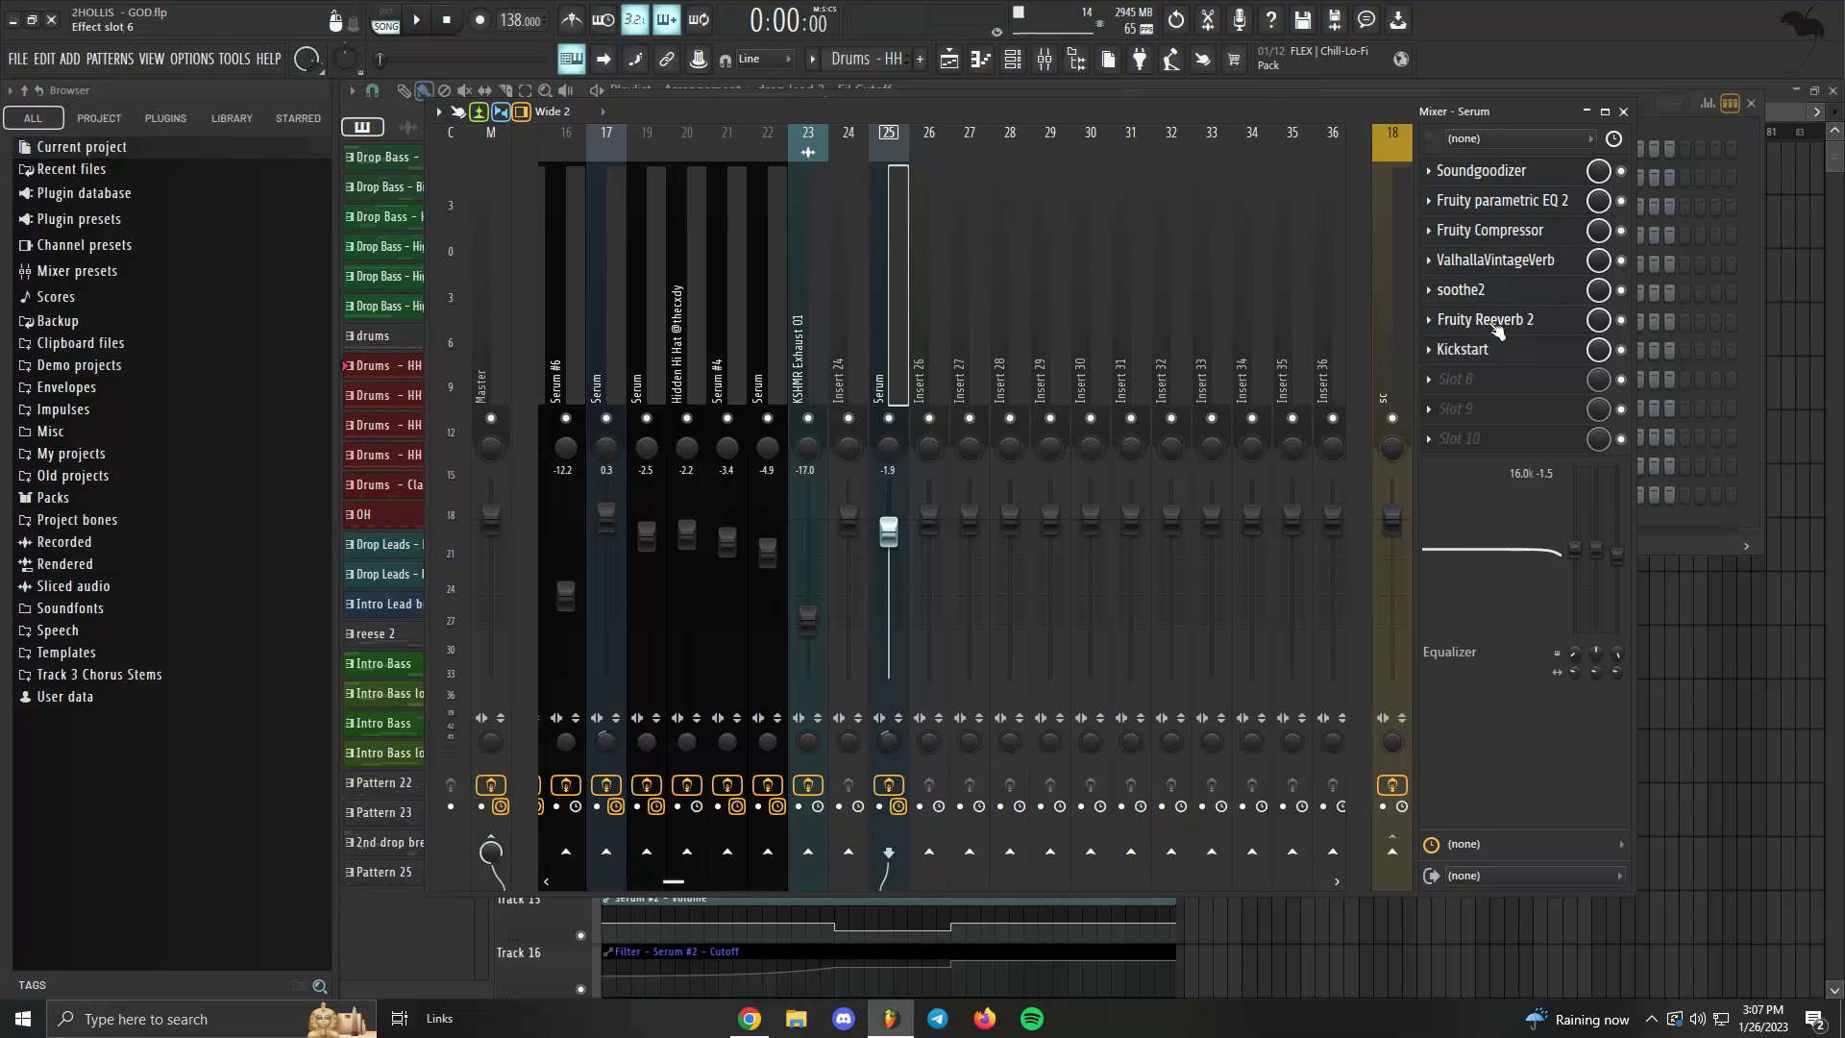
click(1494, 327)
click(1492, 330)
click(1462, 351)
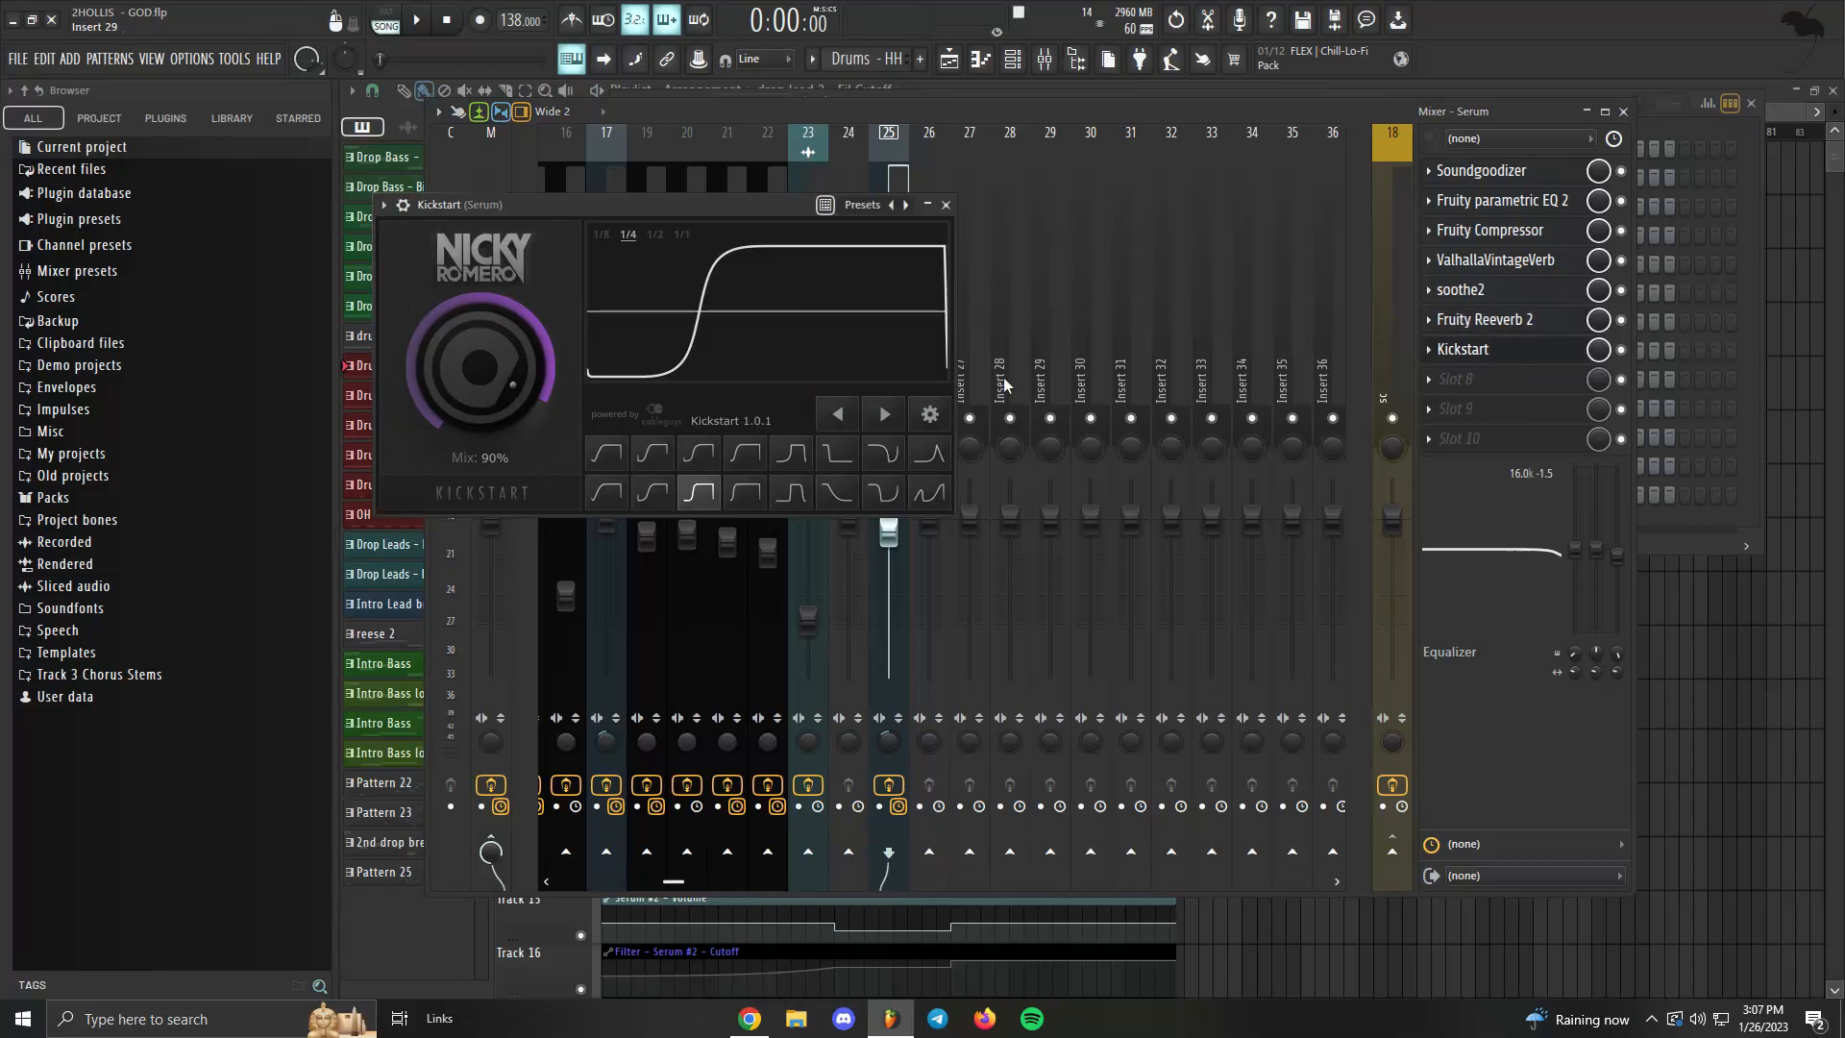
click(946, 205)
key(F9)
key(F6)
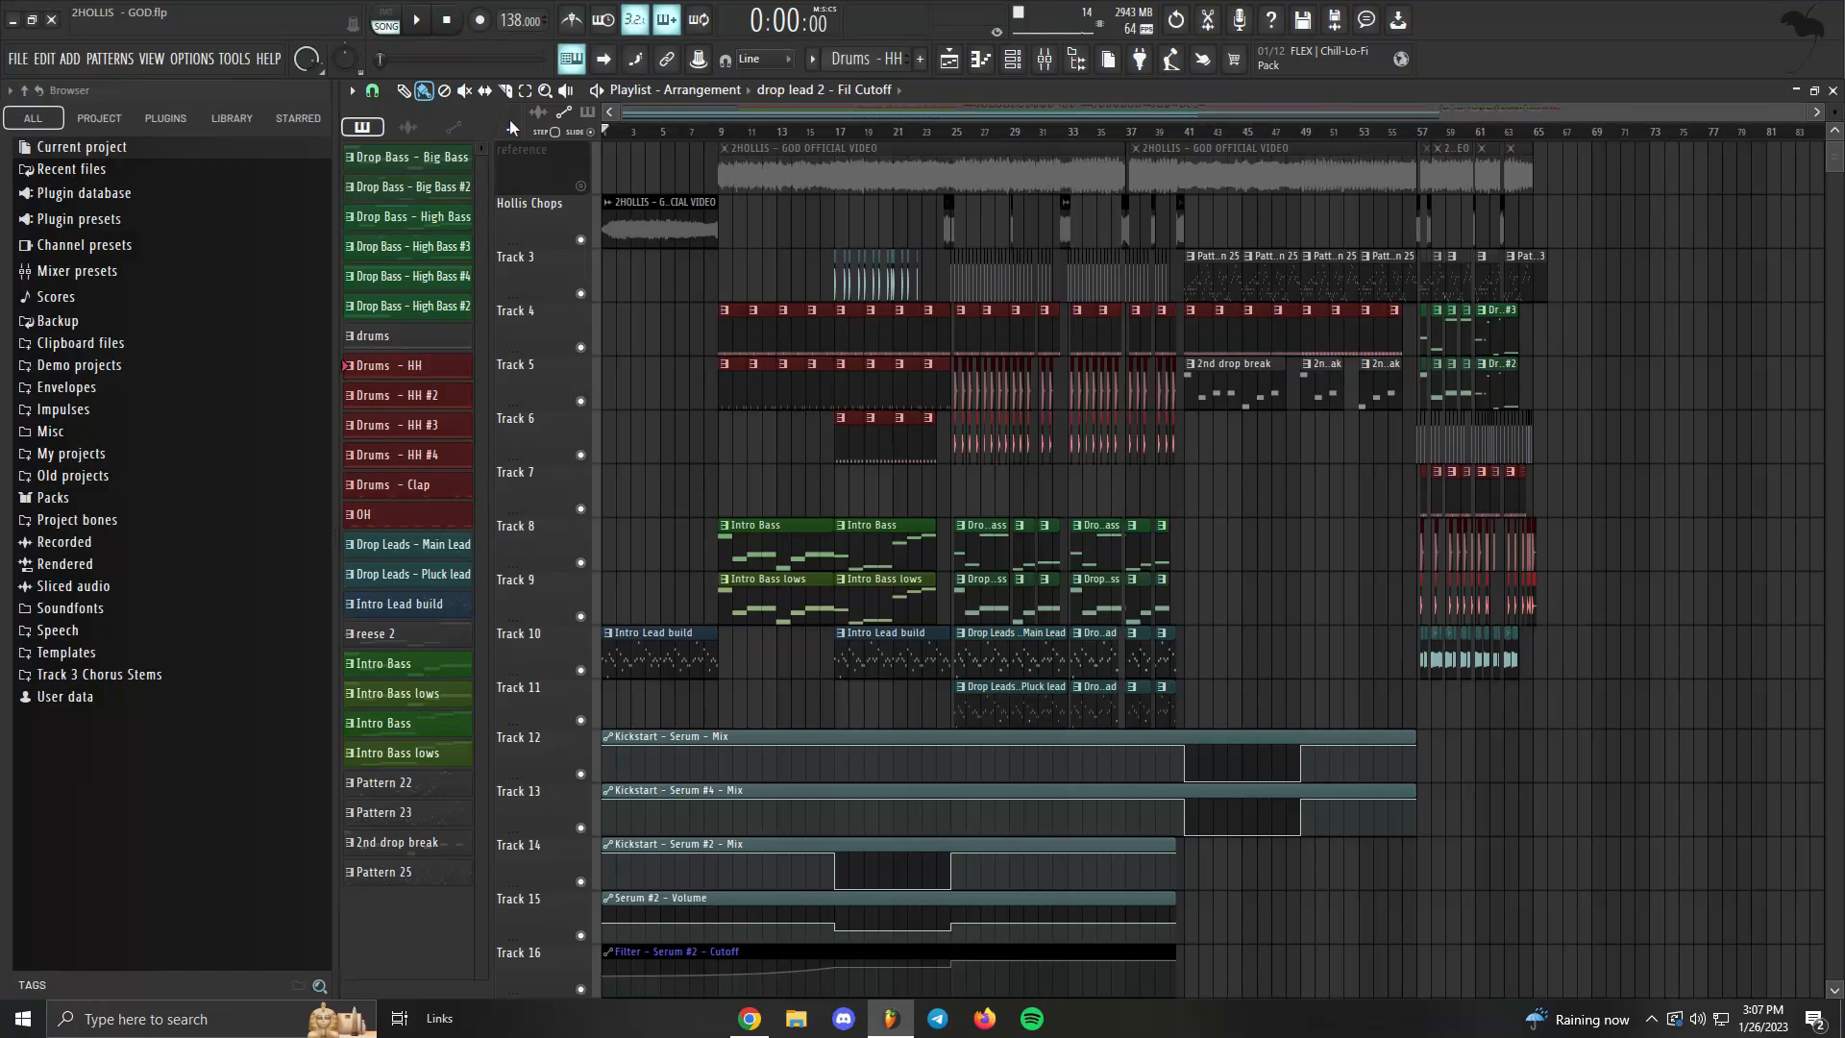
Extend the last reference audio clip to show the rest of the song, then trim it back to the arrangement's end.
drag(1531, 168, 1836, 191)
scroll(1369, 108, down, 1)
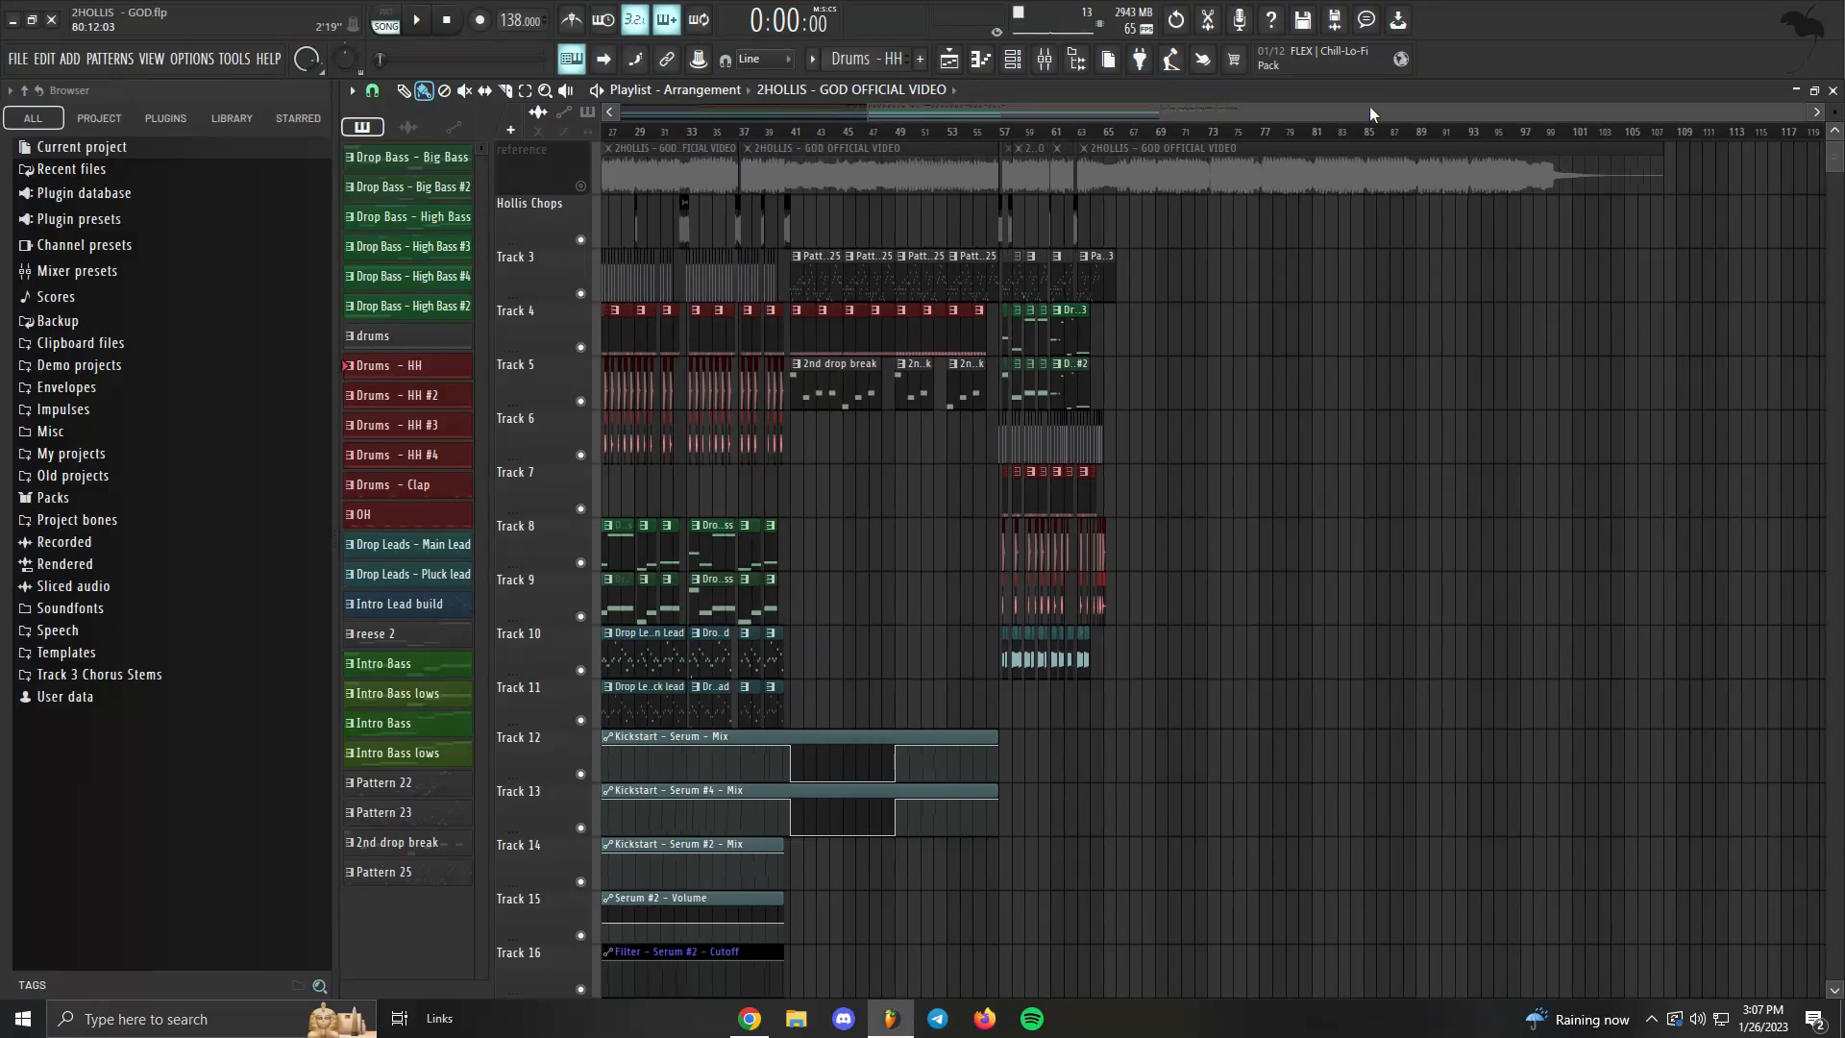
drag(1620, 166, 1105, 169)
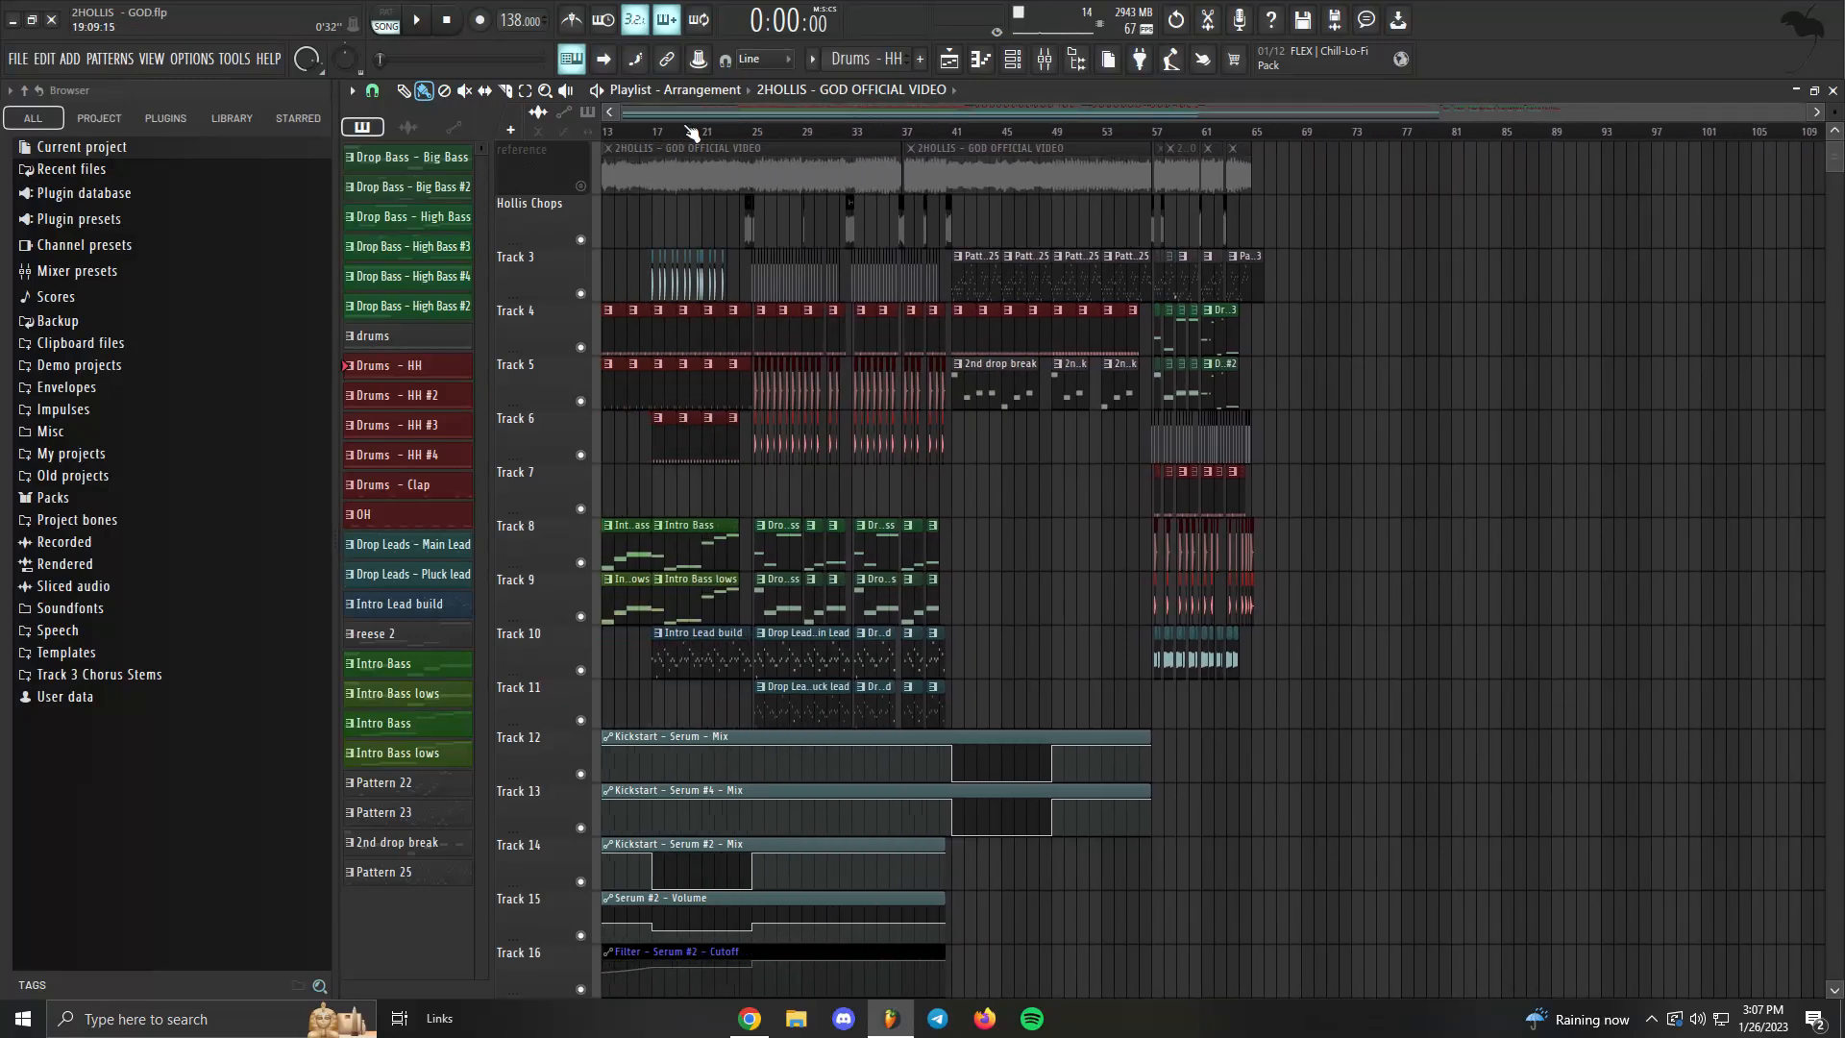